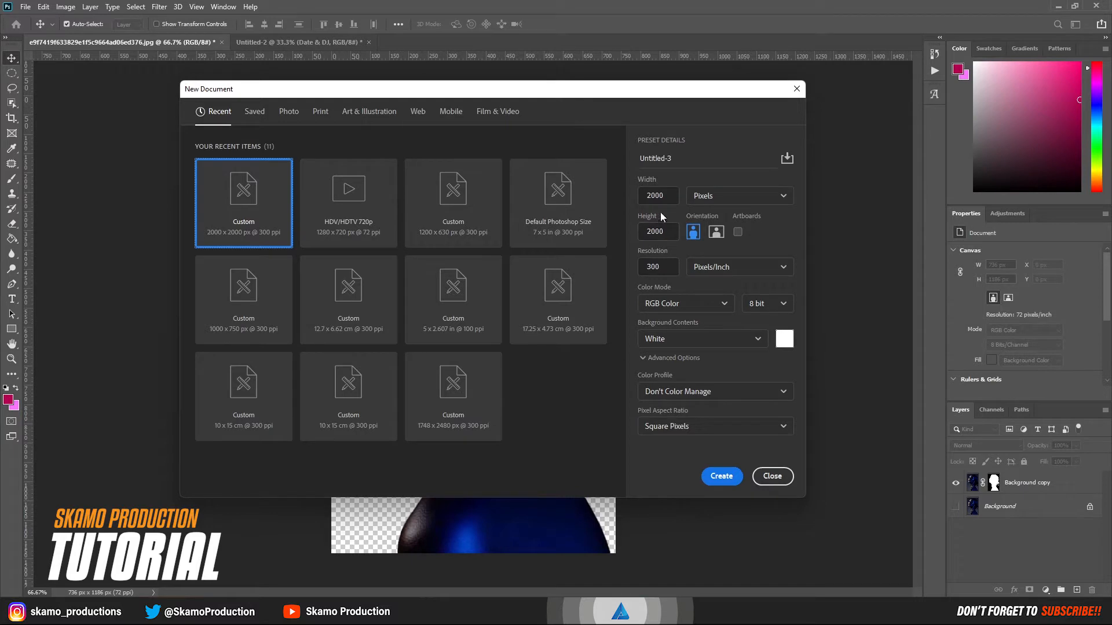
Create a new 2000 x 2000 pixel document at 300 pixels/inch in RGB Color with a white background.
click(665, 195)
drag(674, 234, 658, 231)
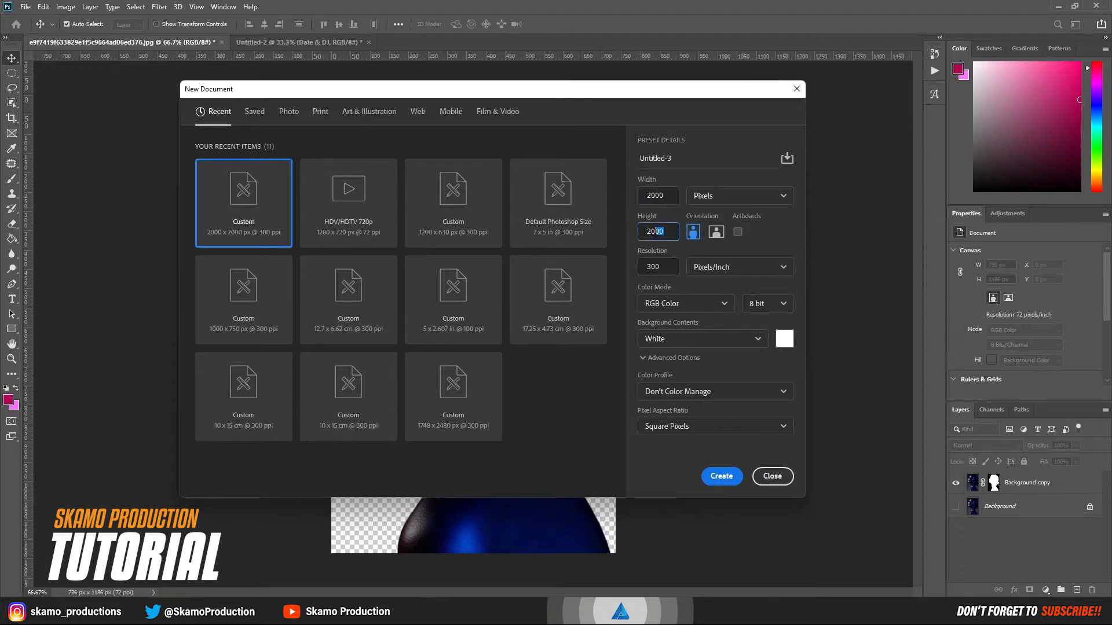
drag(668, 269, 643, 267)
click(720, 477)
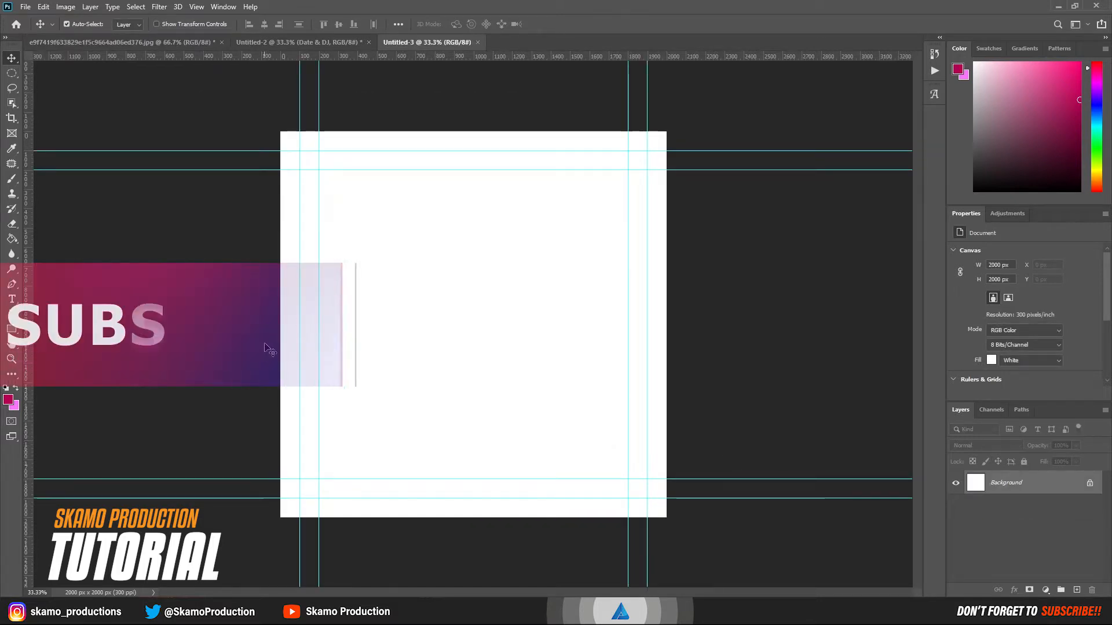
Move the four outermost guides onto the left, right, bottom and top edges of the canvas.
drag(298, 354, 280, 350)
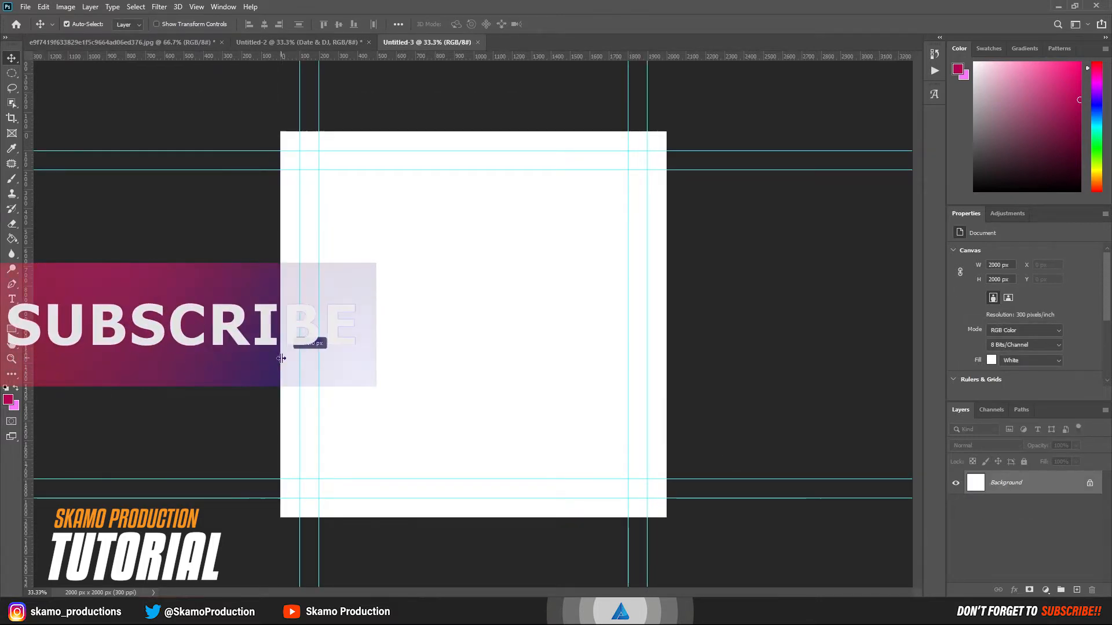
drag(648, 374, 666, 373)
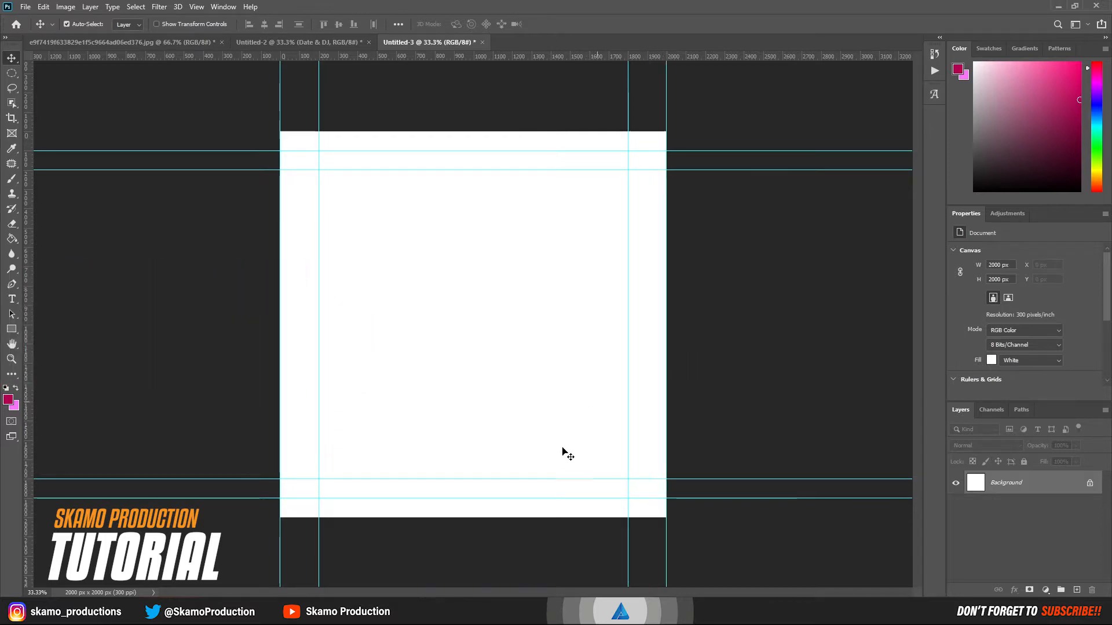
drag(524, 497, 524, 517)
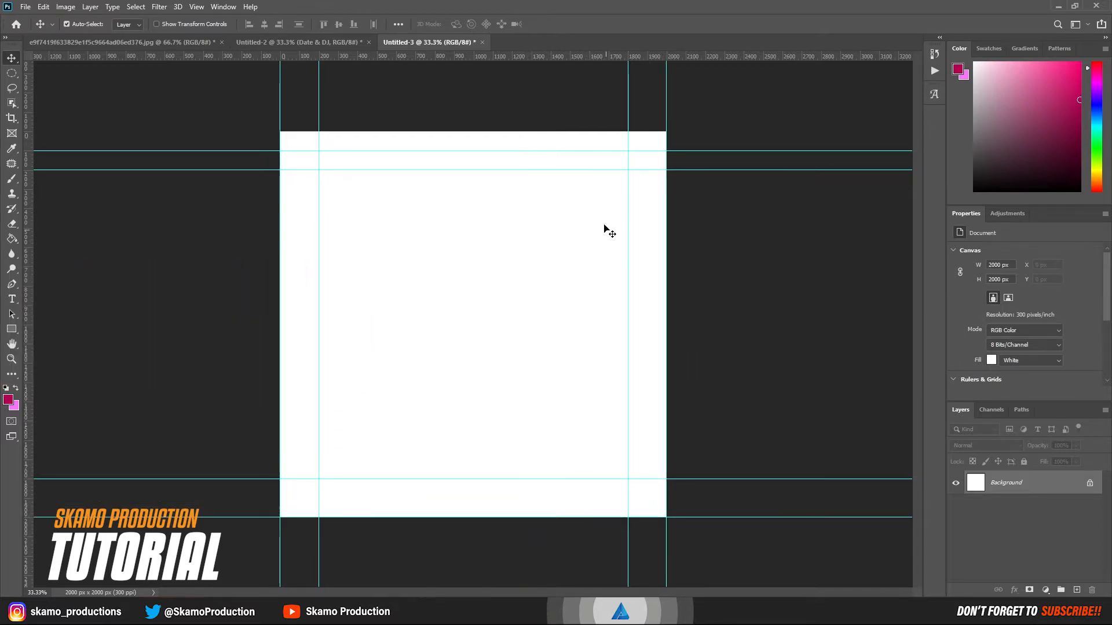
drag(532, 151, 529, 131)
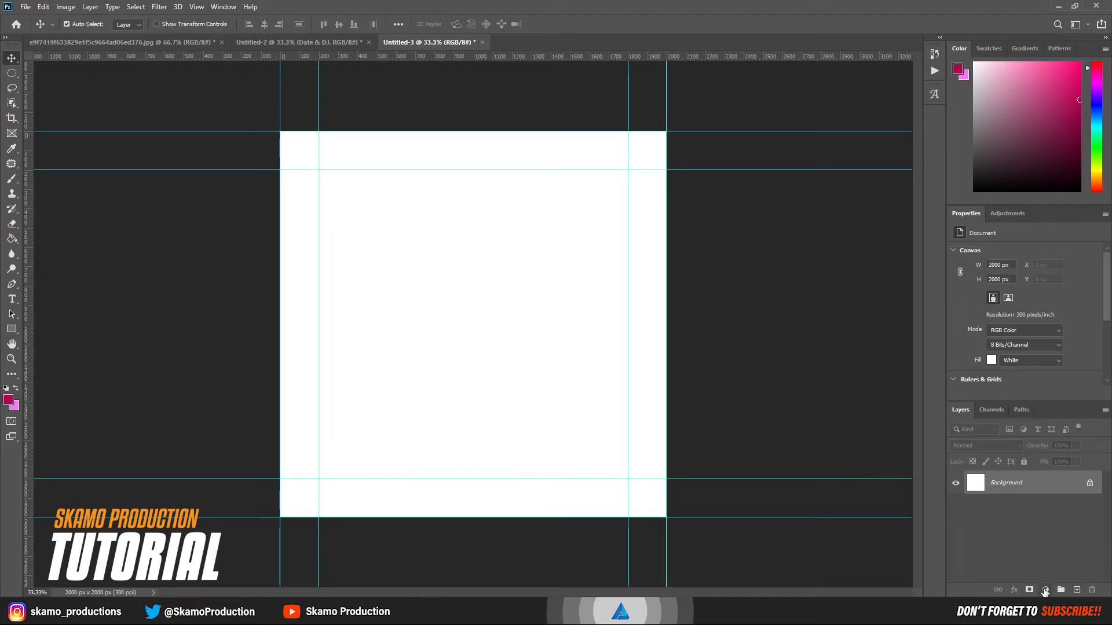
Add a Gradient Fill layer and load the Foreground to Background preset from the Basics gradients.
click(1045, 590)
click(1041, 397)
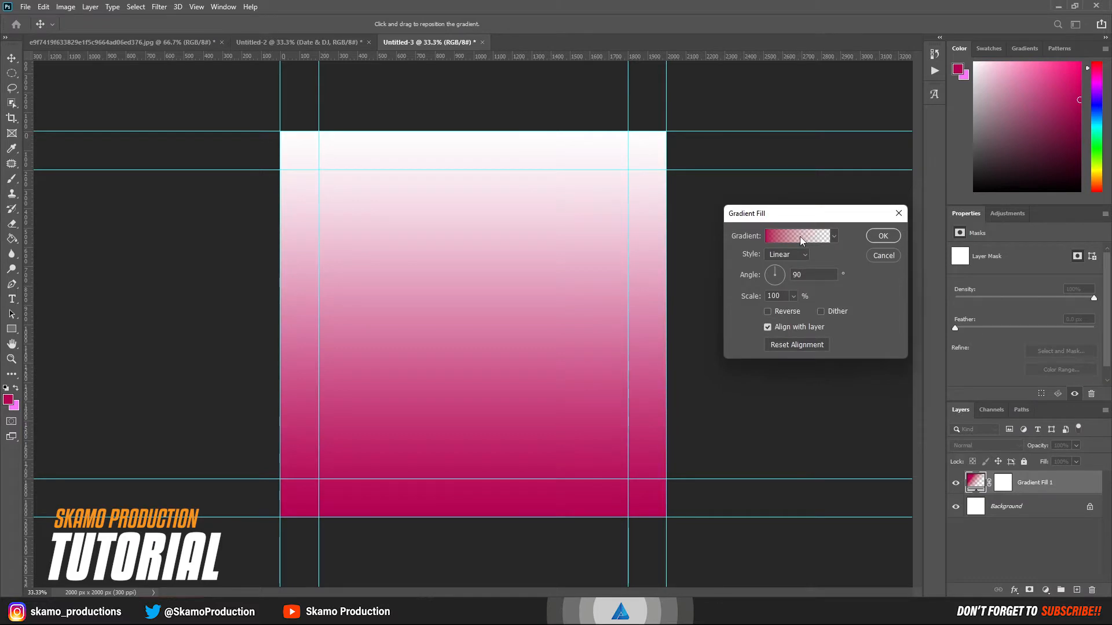
click(800, 236)
click(794, 275)
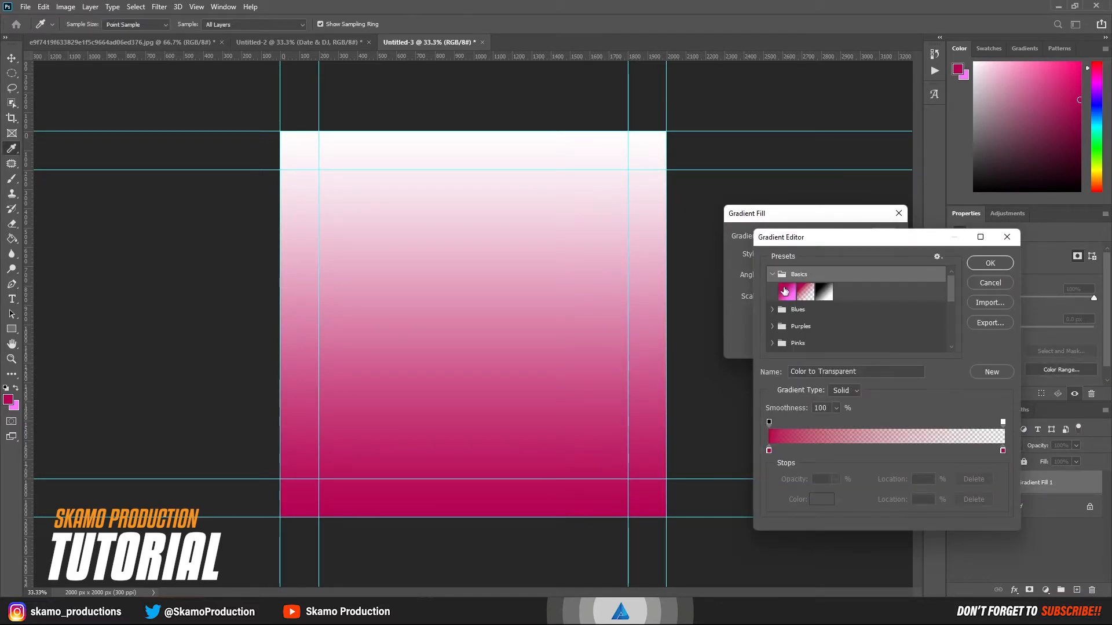
click(786, 293)
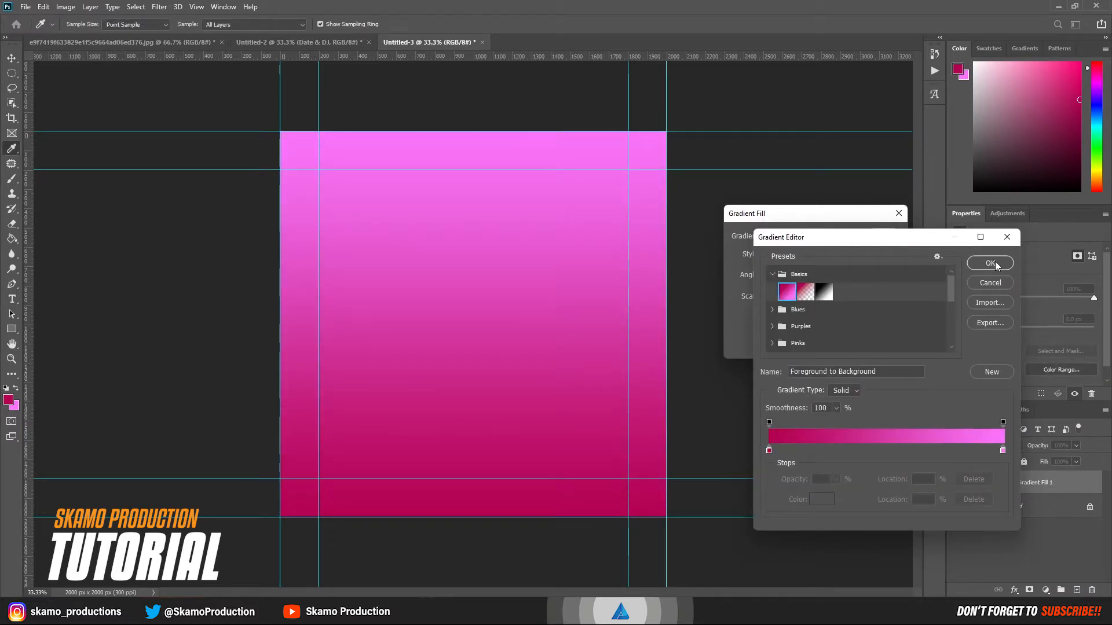
Change the gradient's start colour stop to dark blue 013075.
click(769, 451)
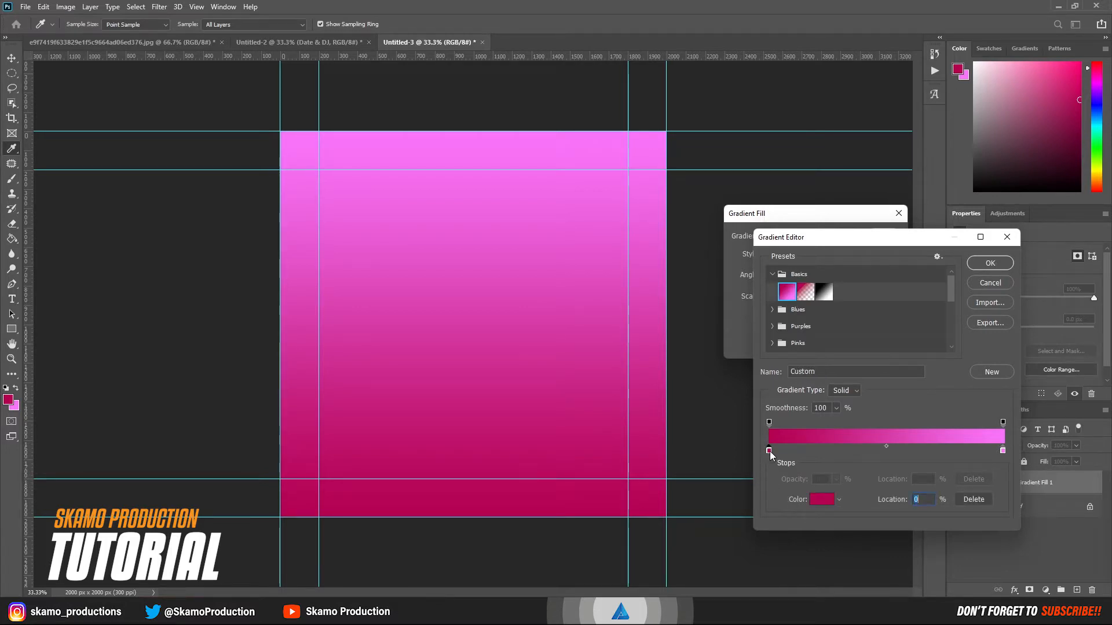
click(822, 499)
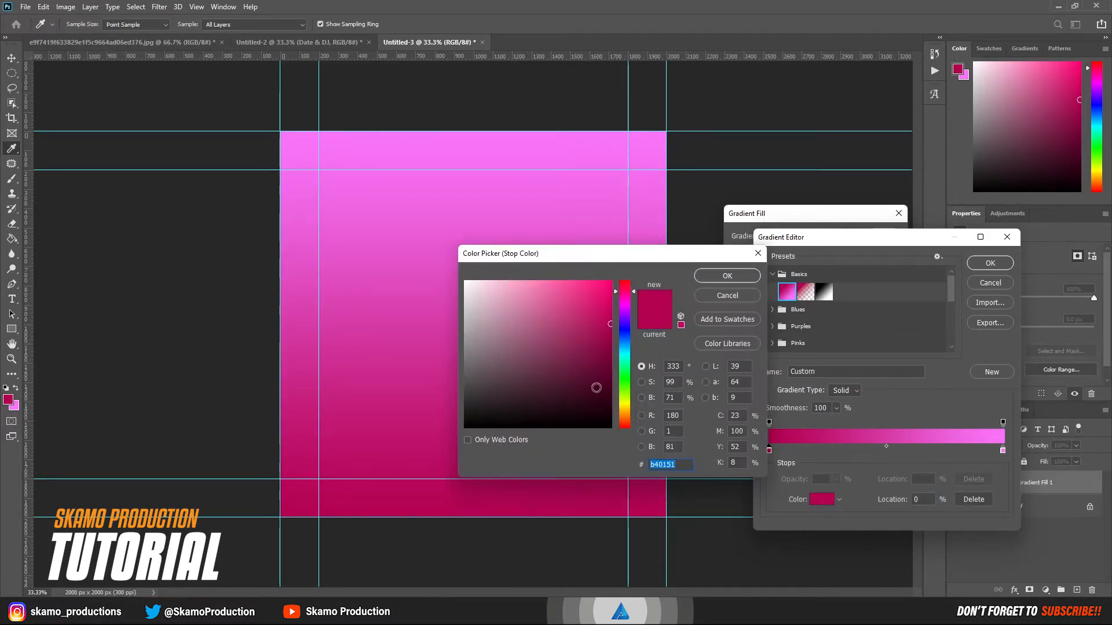
click(623, 340)
click(611, 365)
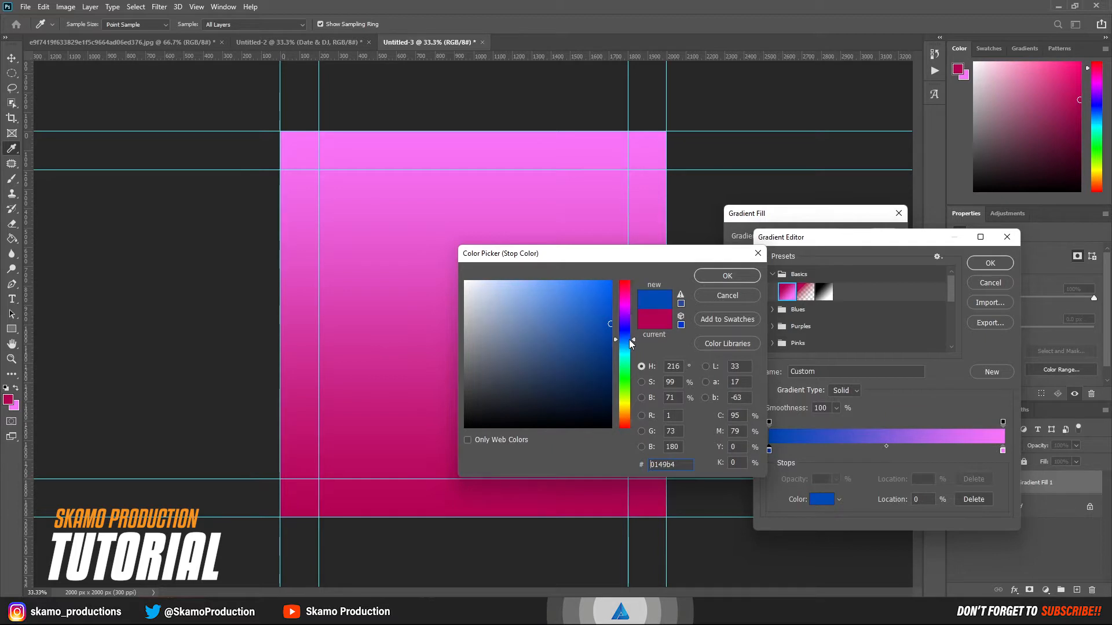
click(610, 360)
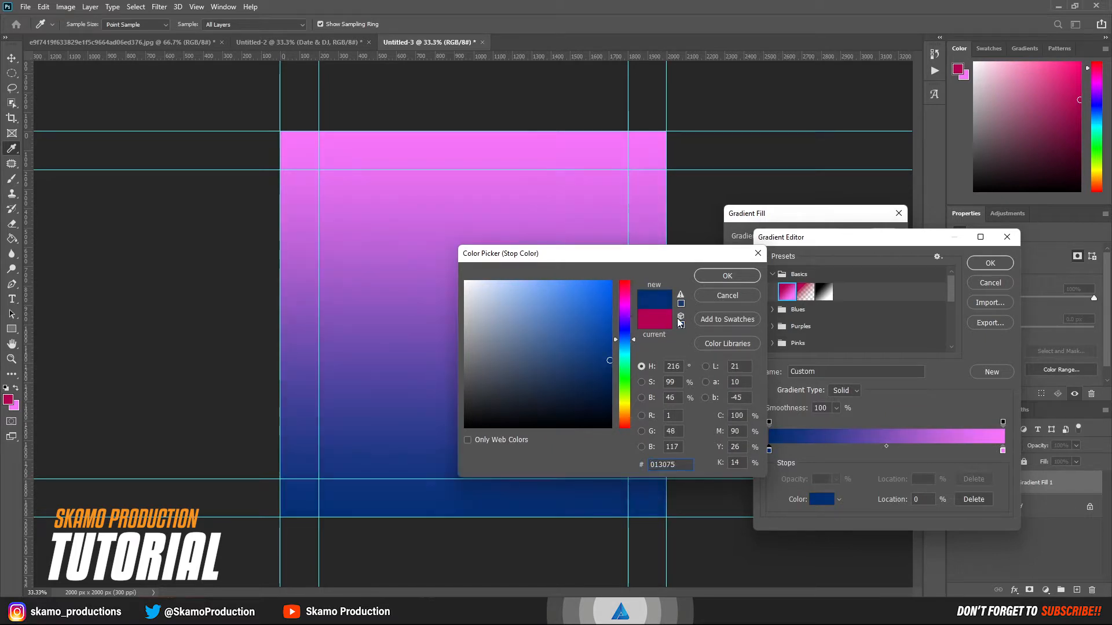
click(707, 279)
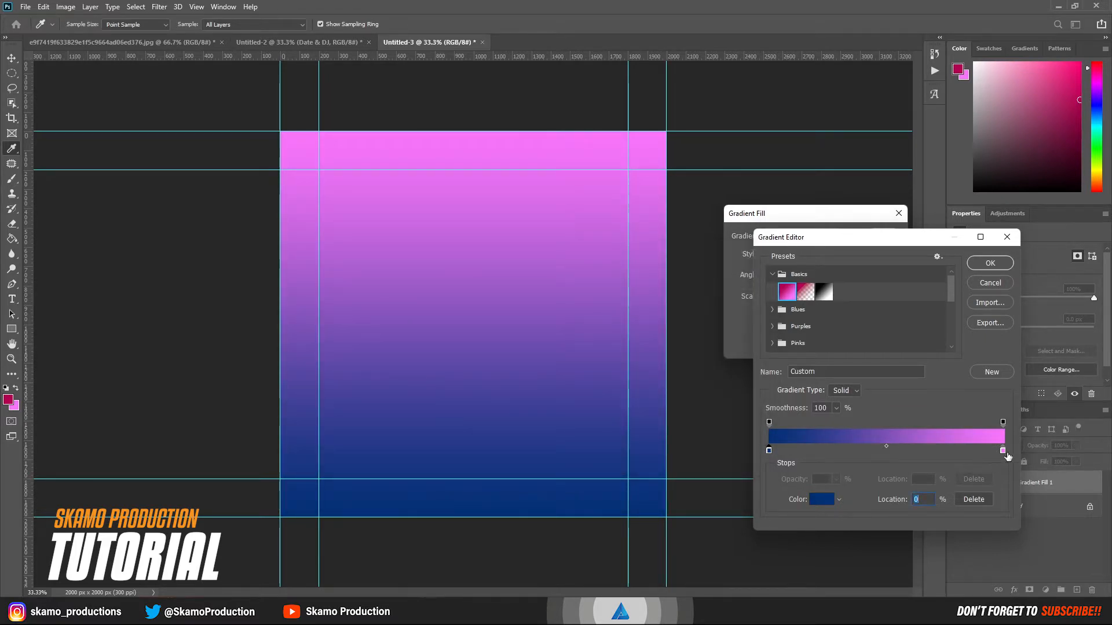
Change the gradient's end colour stop at location 100% to vivid purple 9e02f7.
click(1002, 450)
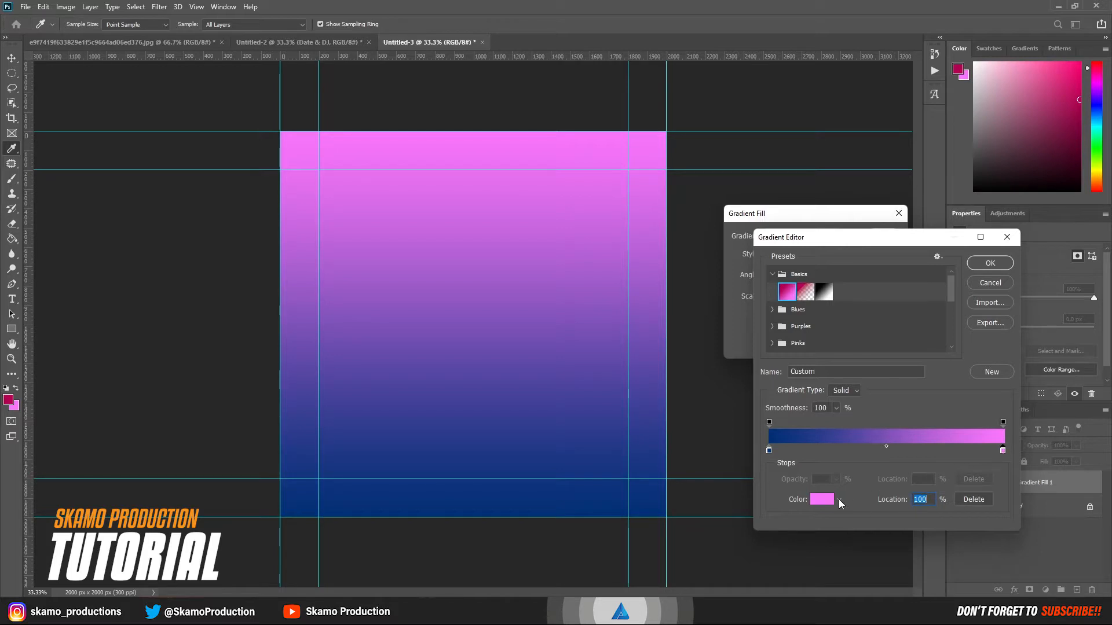
click(824, 499)
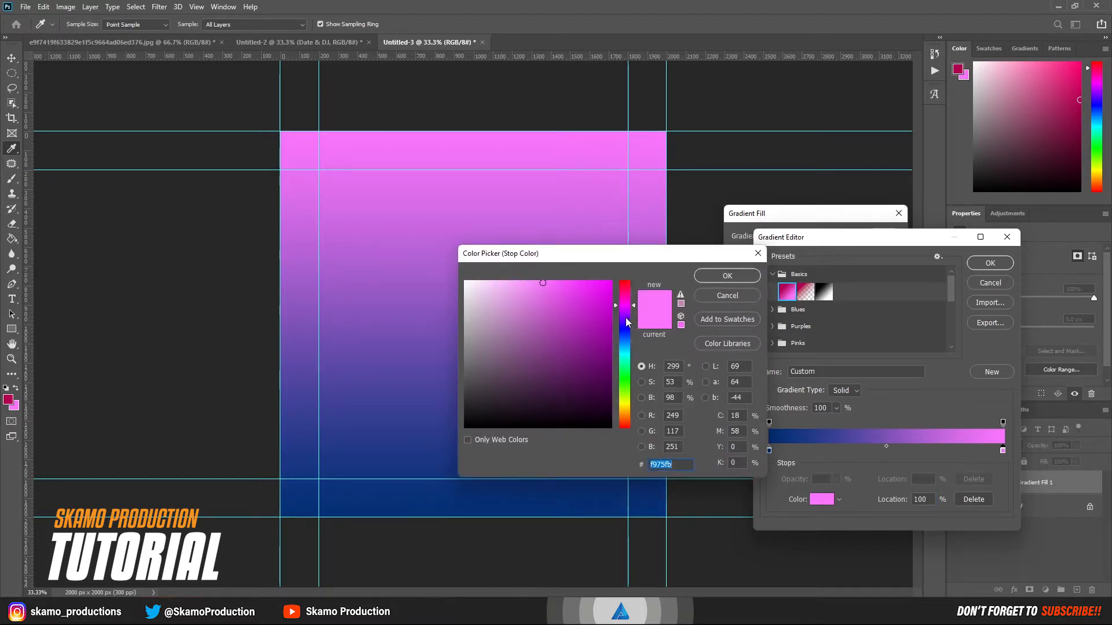
click(627, 314)
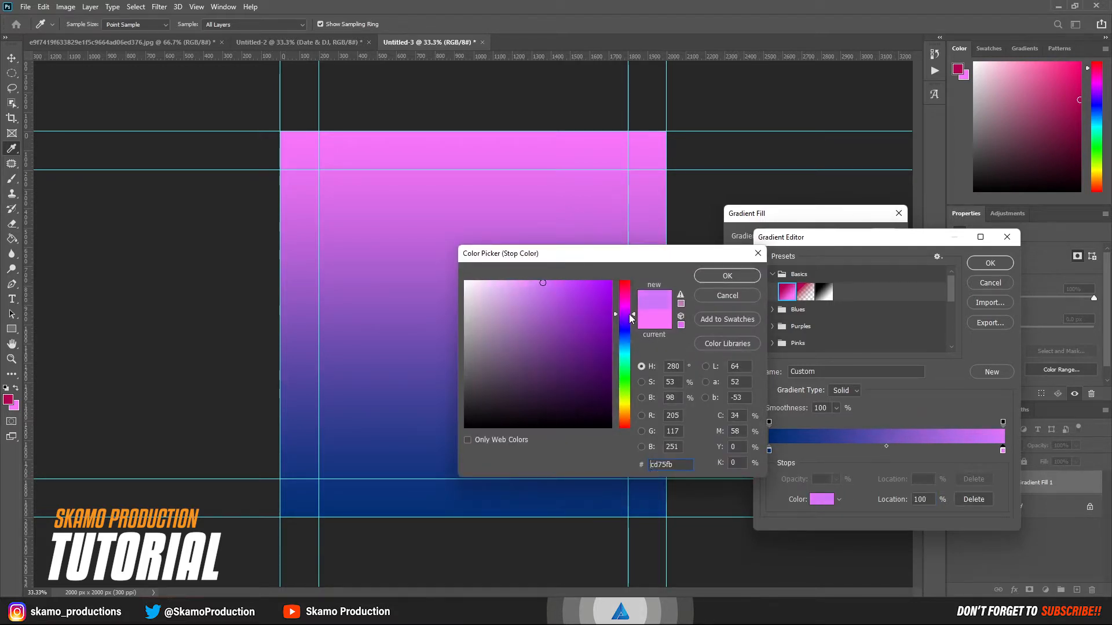
click(611, 291)
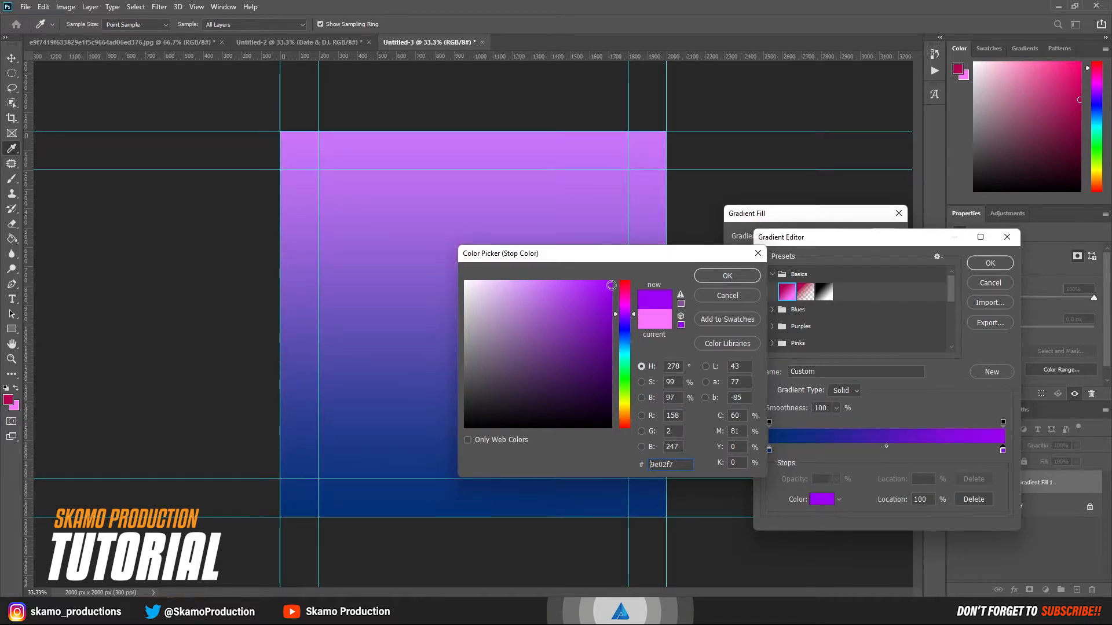
click(728, 276)
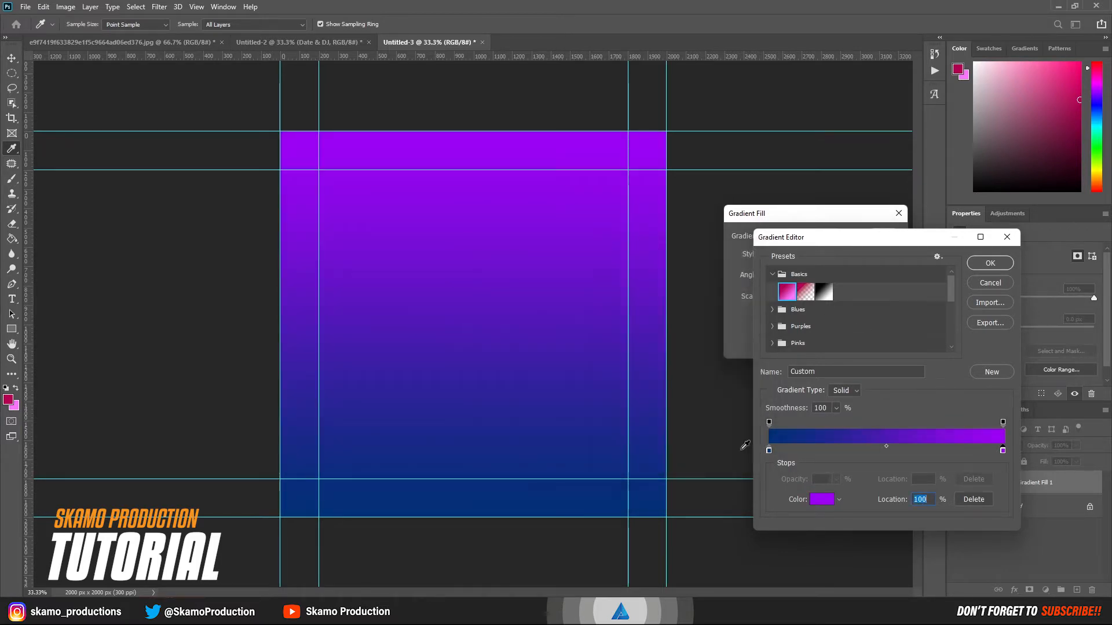
Darken the gradient's start colour stop to near-black navy 05142b and accept the edited gradient.
click(768, 453)
click(821, 499)
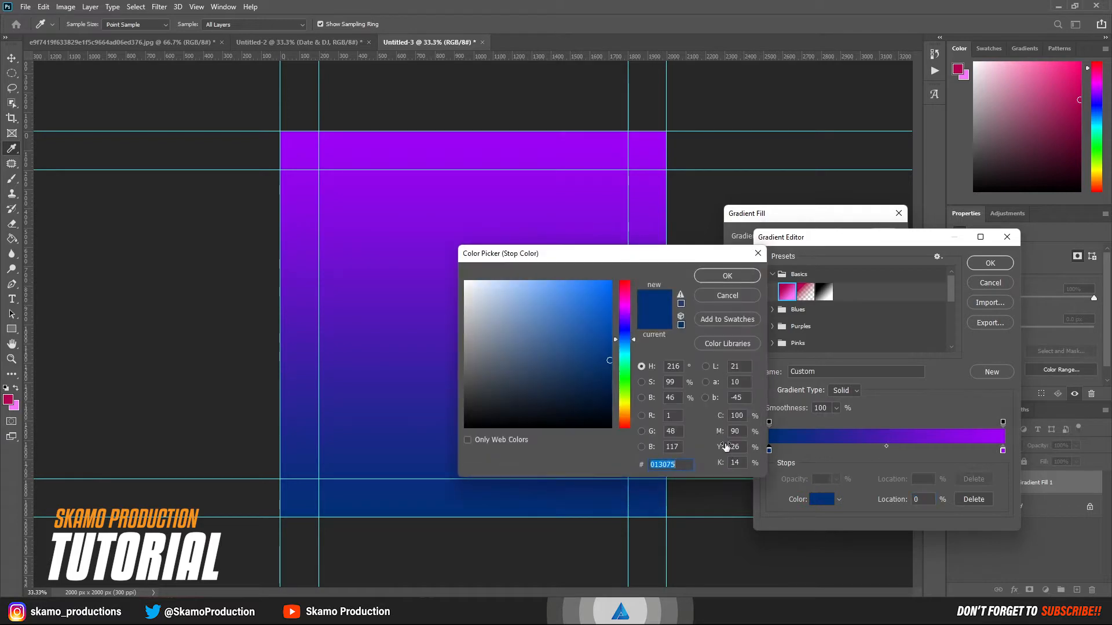
drag(606, 399, 593, 403)
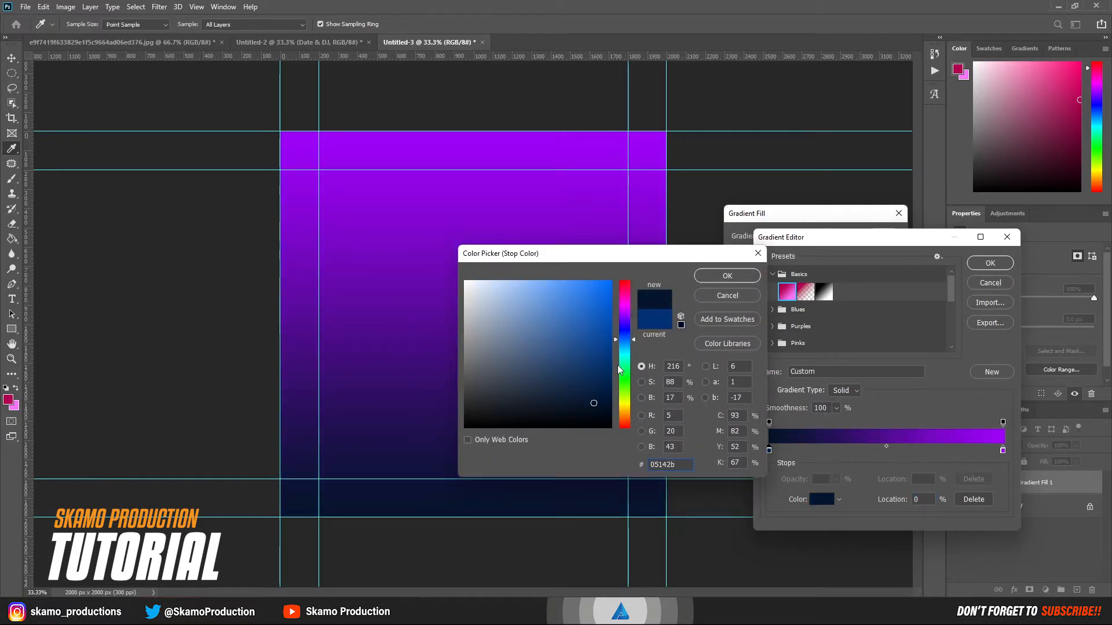
click(706, 282)
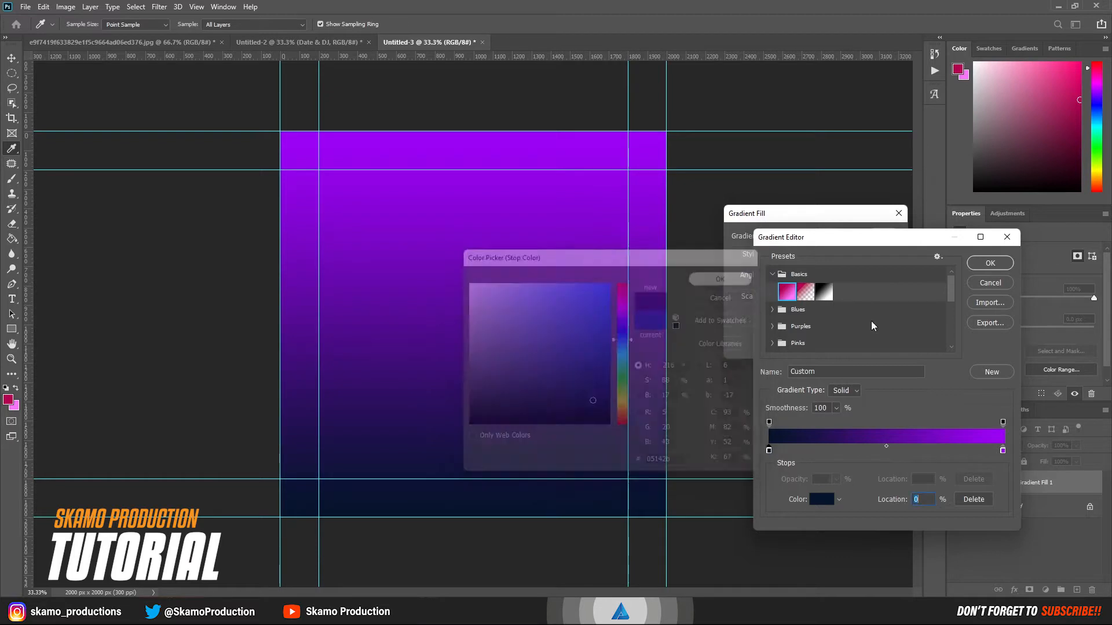
click(989, 264)
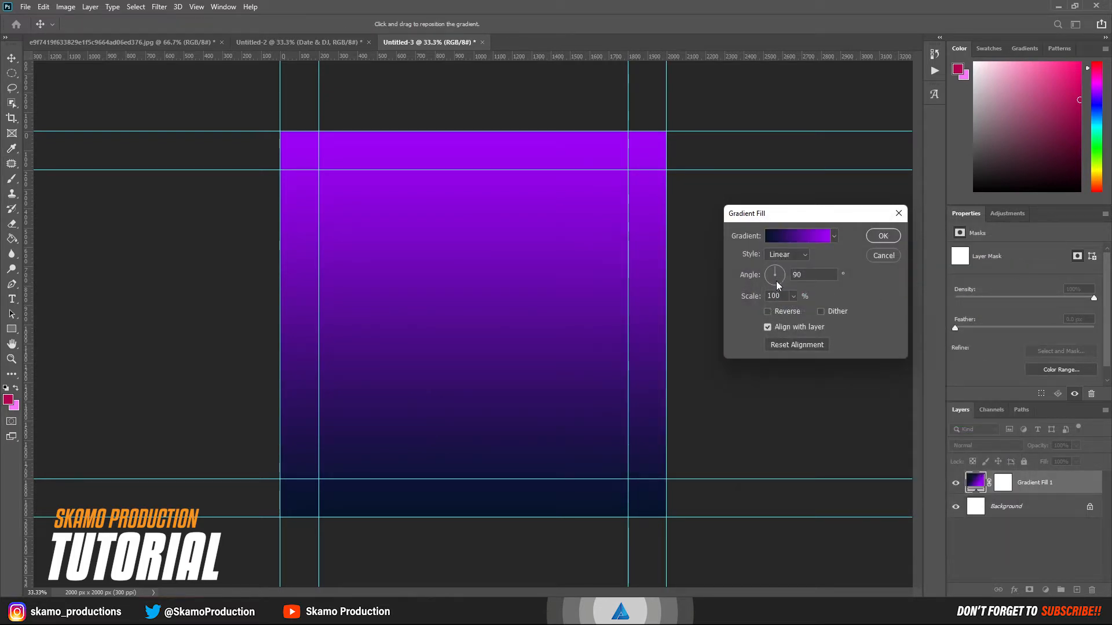
Try several angles for the linear gradient fill, set it to 104.8° and apply the fill.
drag(780, 279, 784, 282)
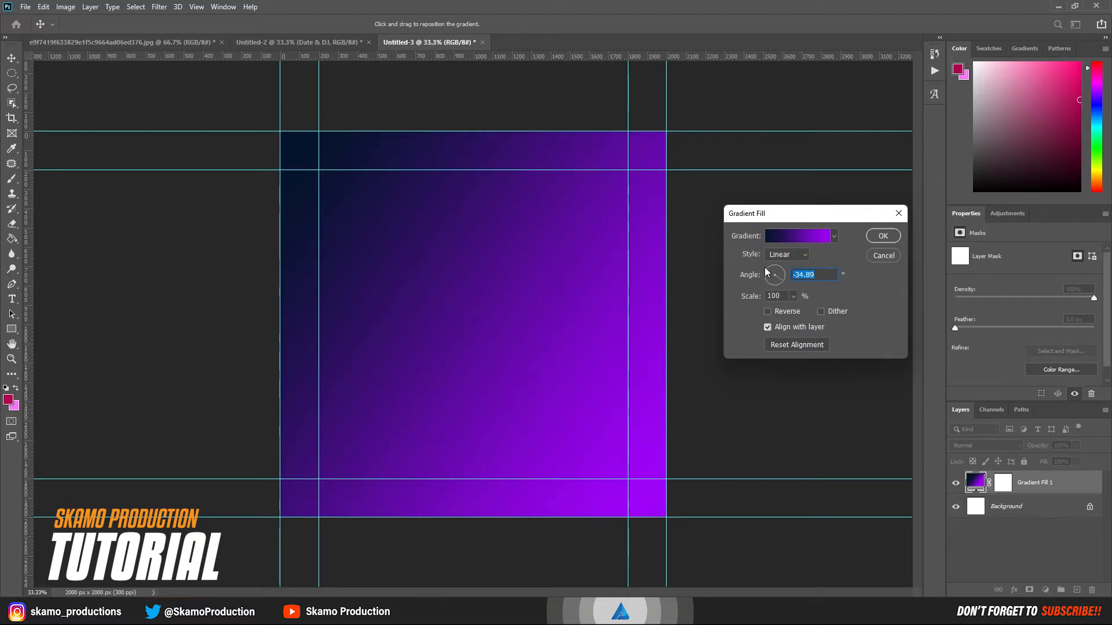
click(768, 275)
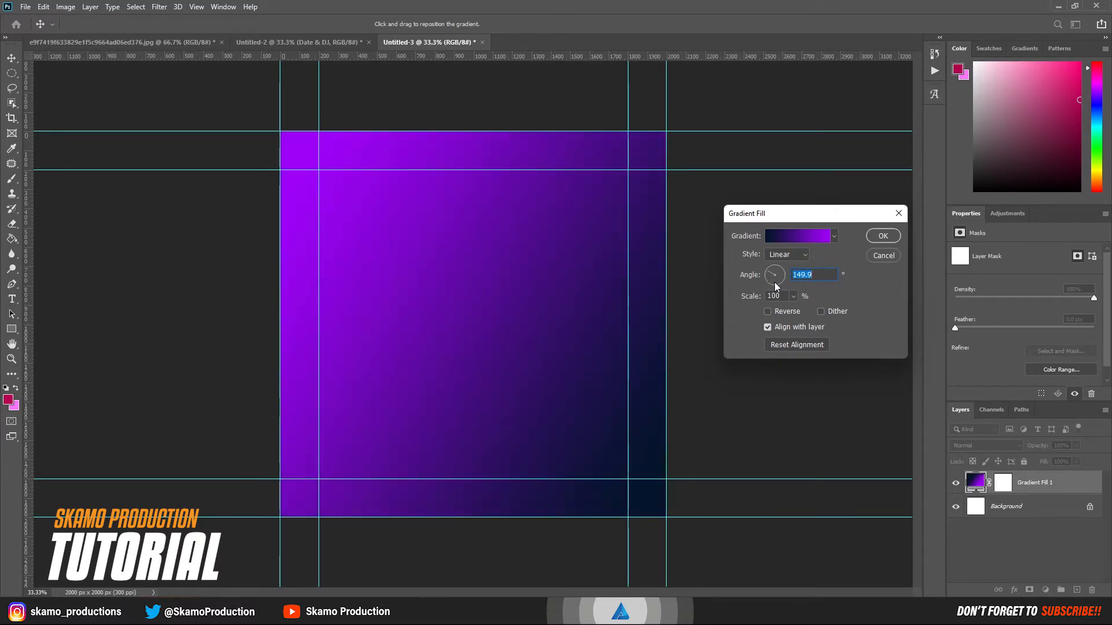
click(778, 283)
click(786, 286)
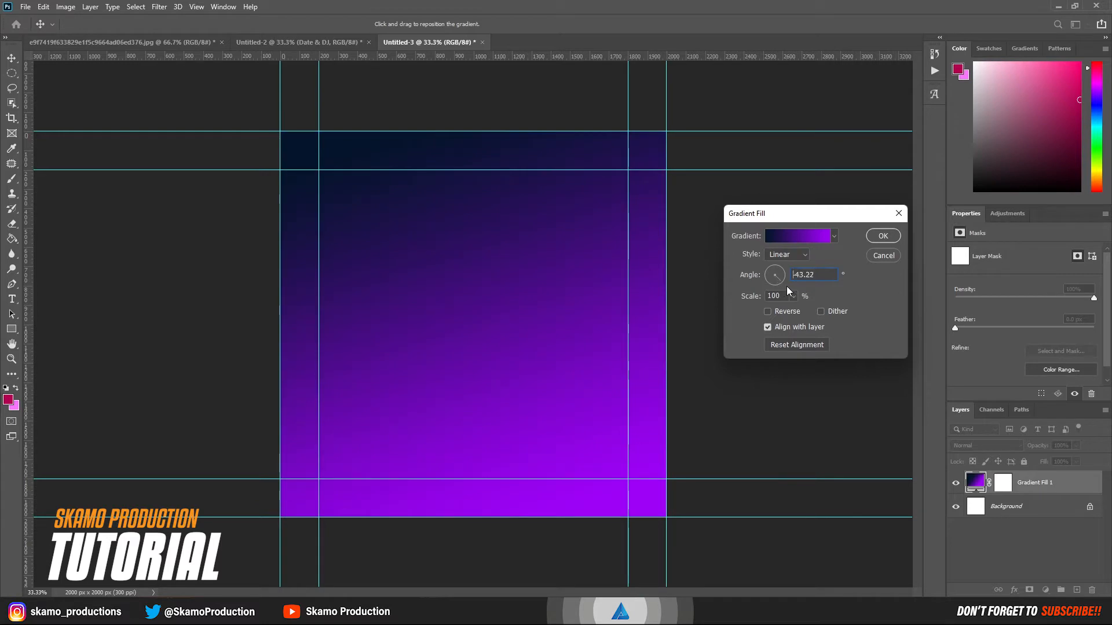
click(783, 286)
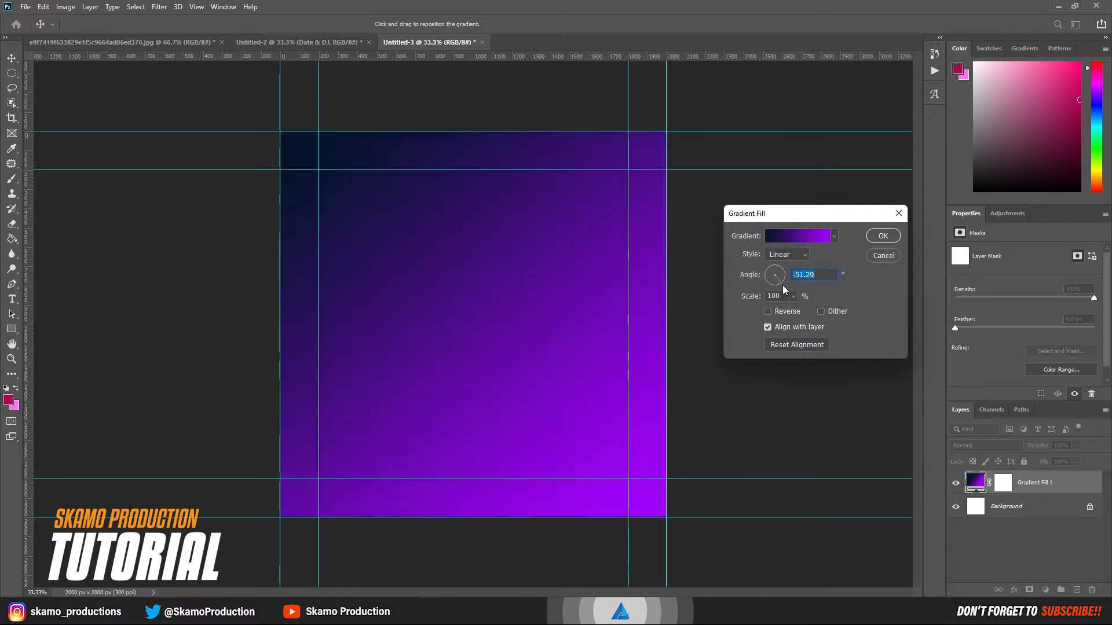
click(780, 264)
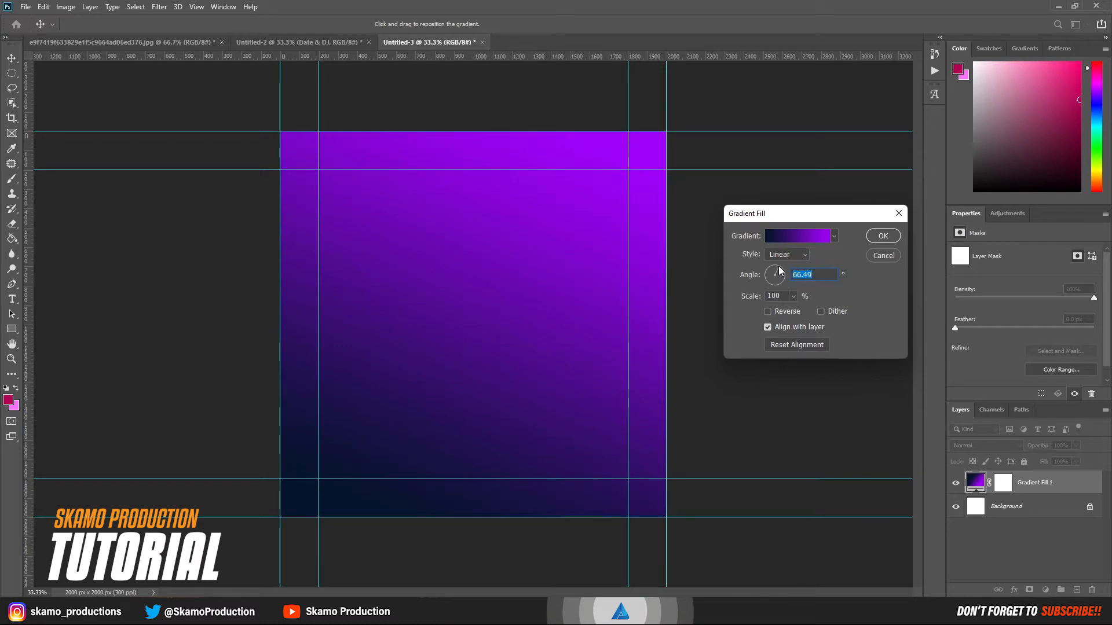
click(777, 269)
drag(778, 266, 772, 265)
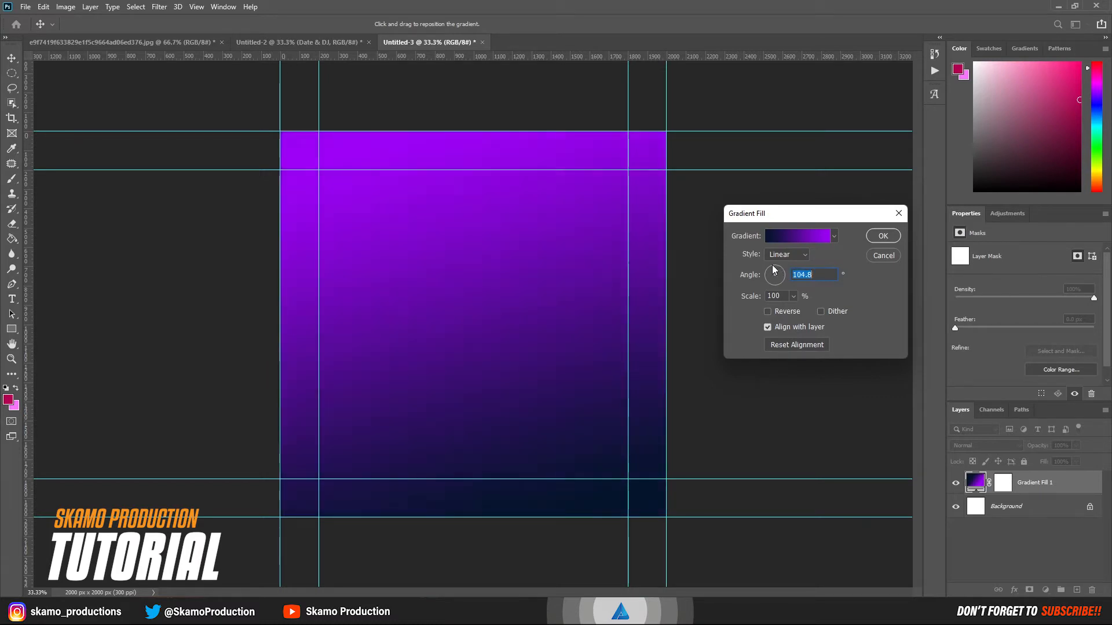
click(877, 237)
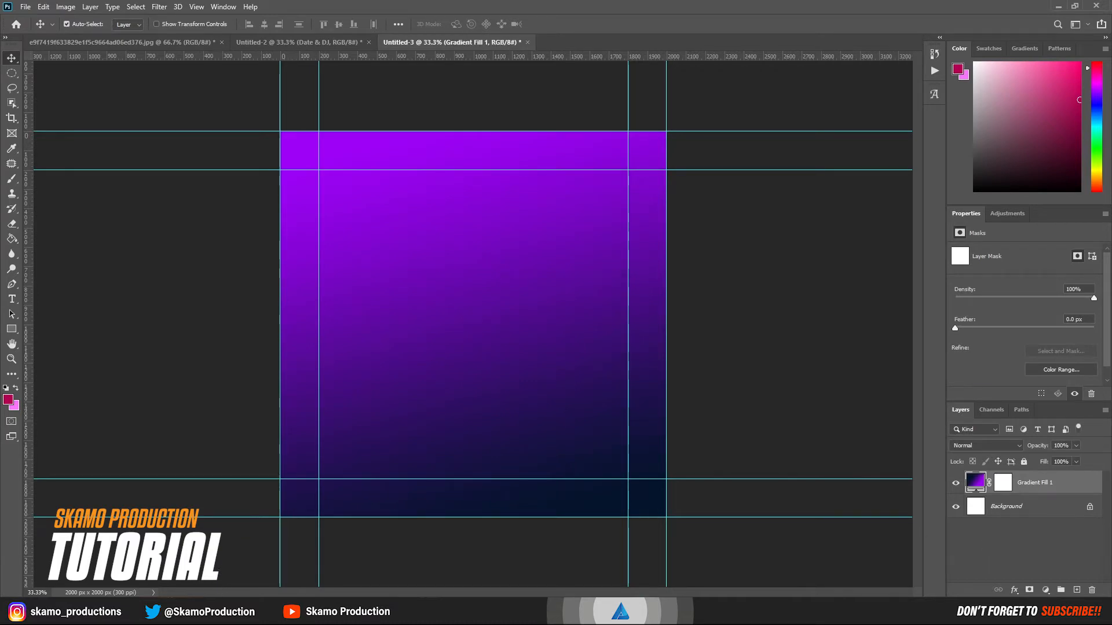
Place the Texture image from the PNG folder into the document above the gradient layer.
mouse_move(189, 603)
click(340, 566)
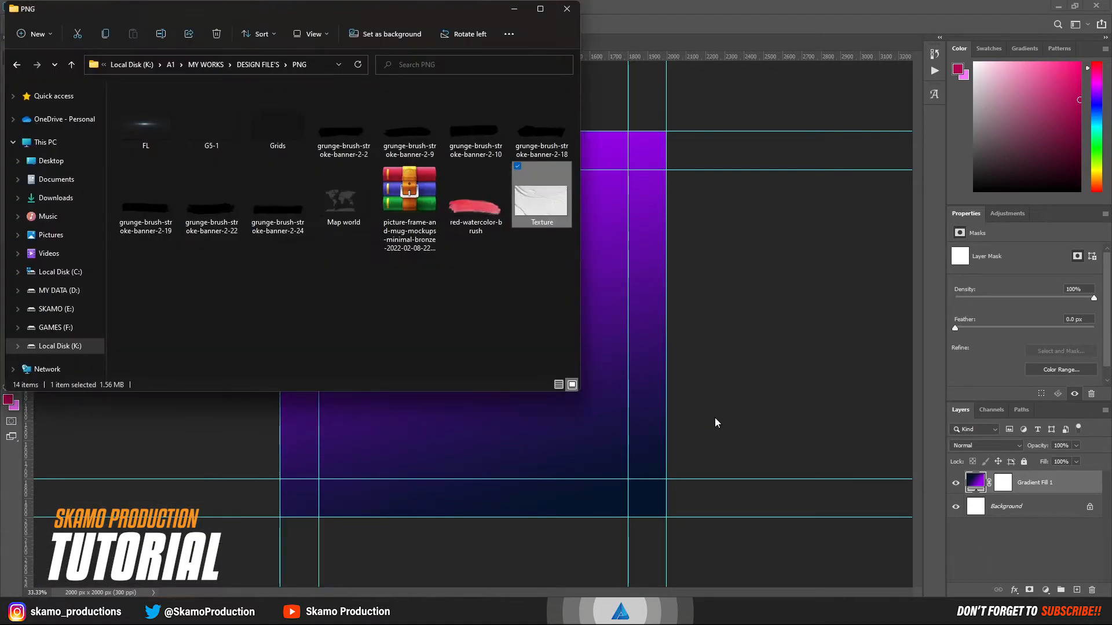
click(608, 259)
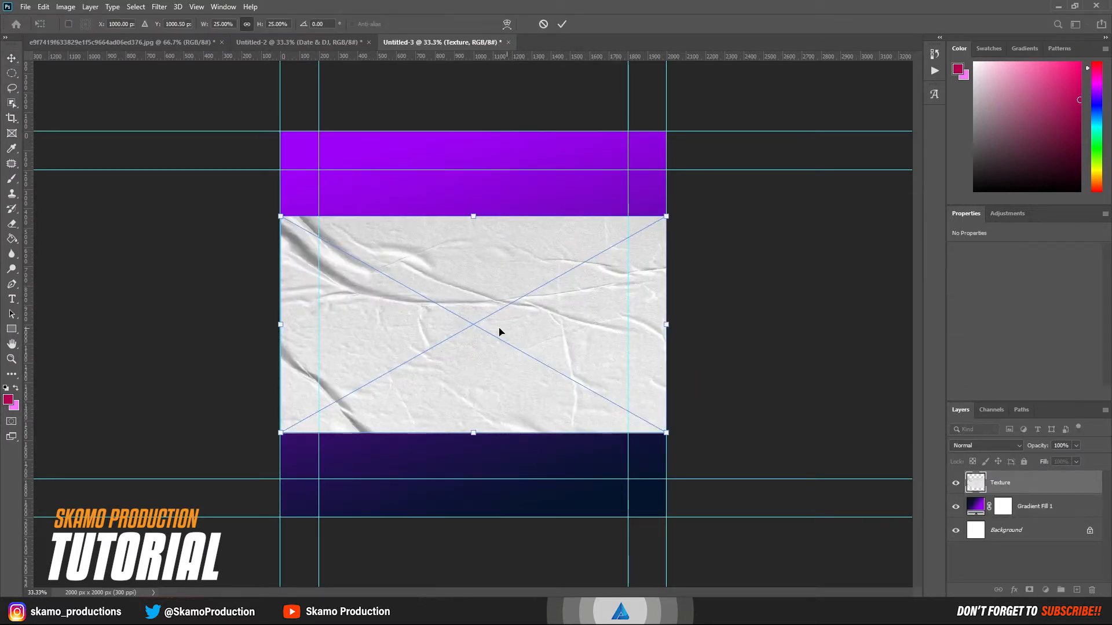
Scale the placed texture to 48.92% and shift it right so its left part covers the whole canvas, then commit the placement.
drag(473, 434, 473, 538)
drag(473, 214, 474, 111)
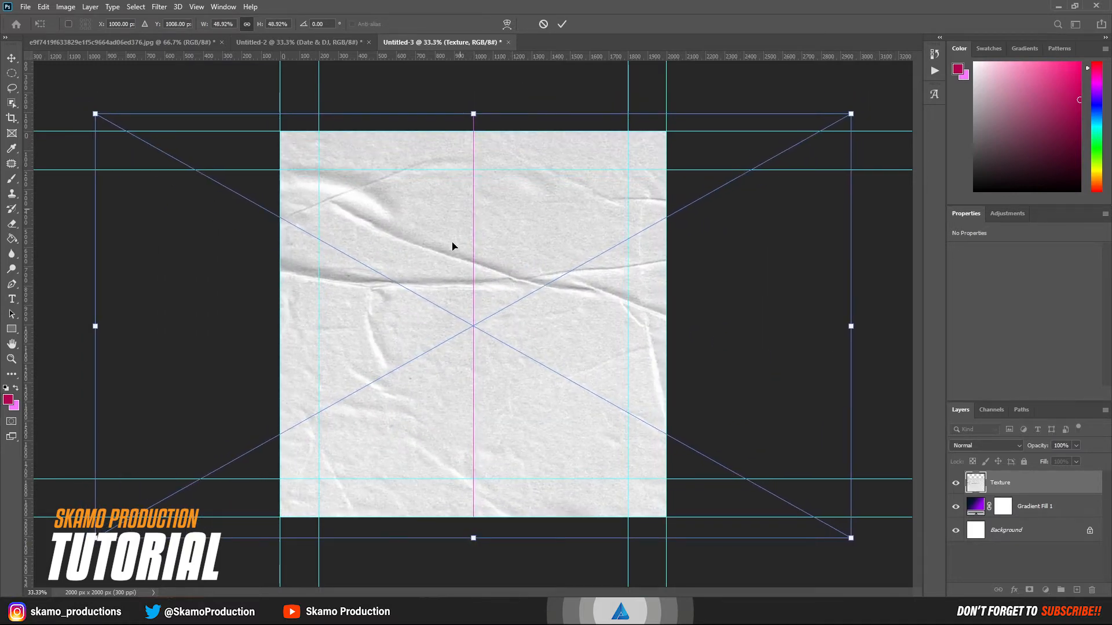
drag(452, 245, 630, 259)
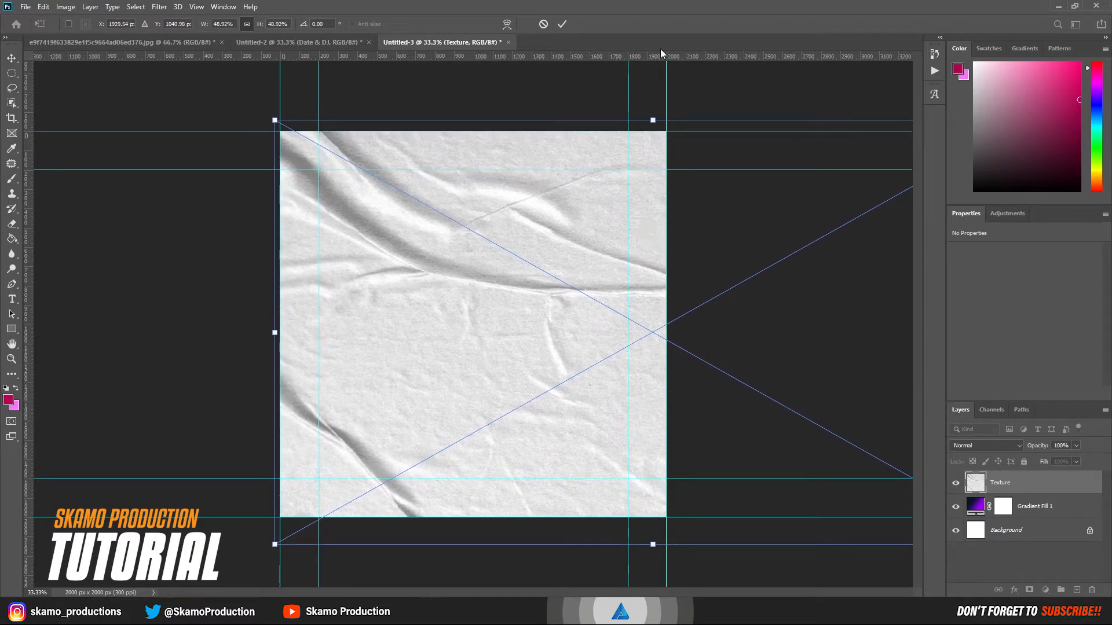
click(564, 24)
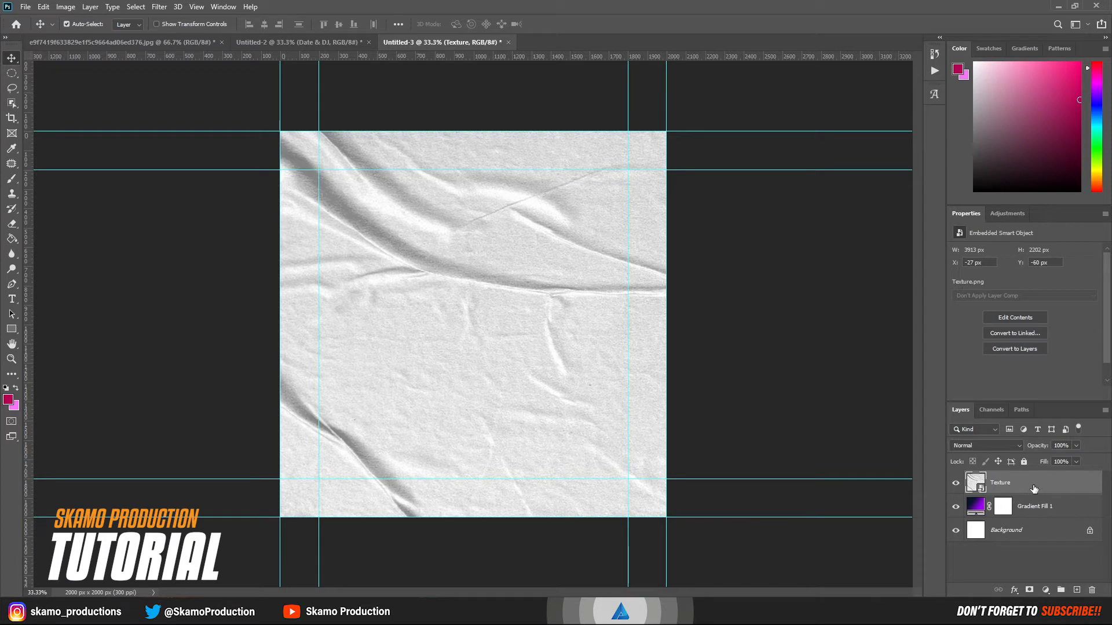
Set the Texture layer's blend mode to Color Dodge and reduce its opacity to 64%.
click(1019, 446)
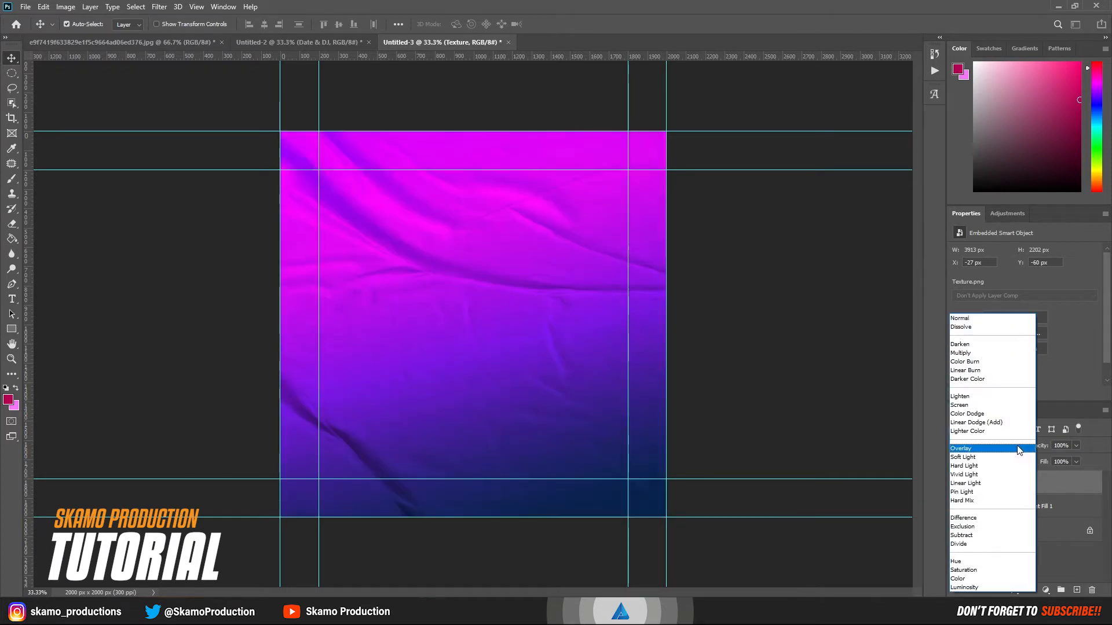
click(982, 414)
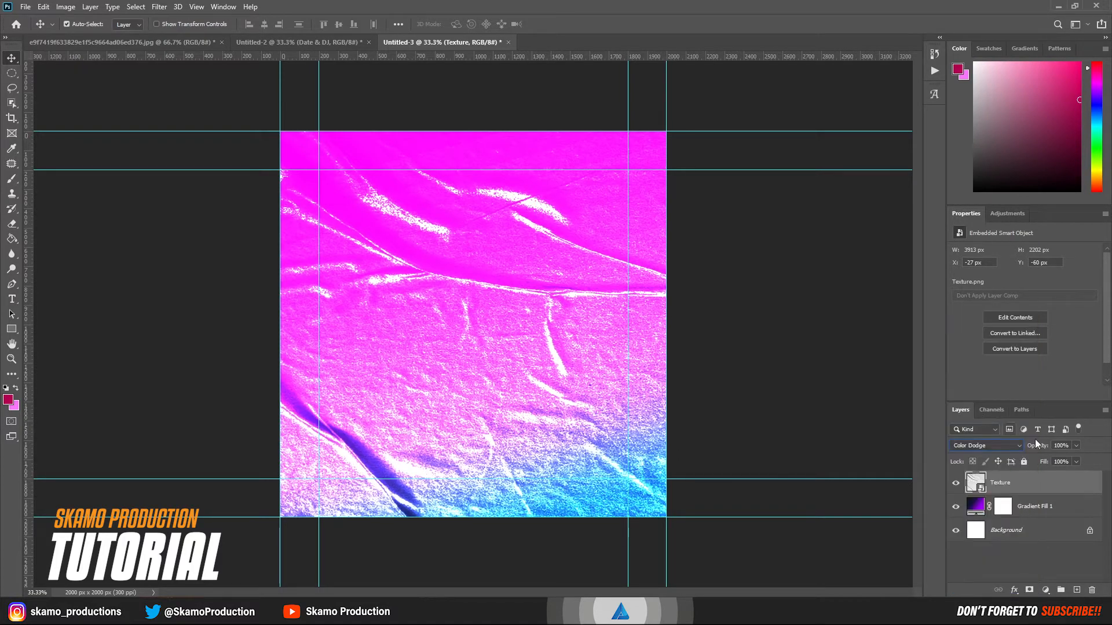
drag(1076, 458, 1055, 460)
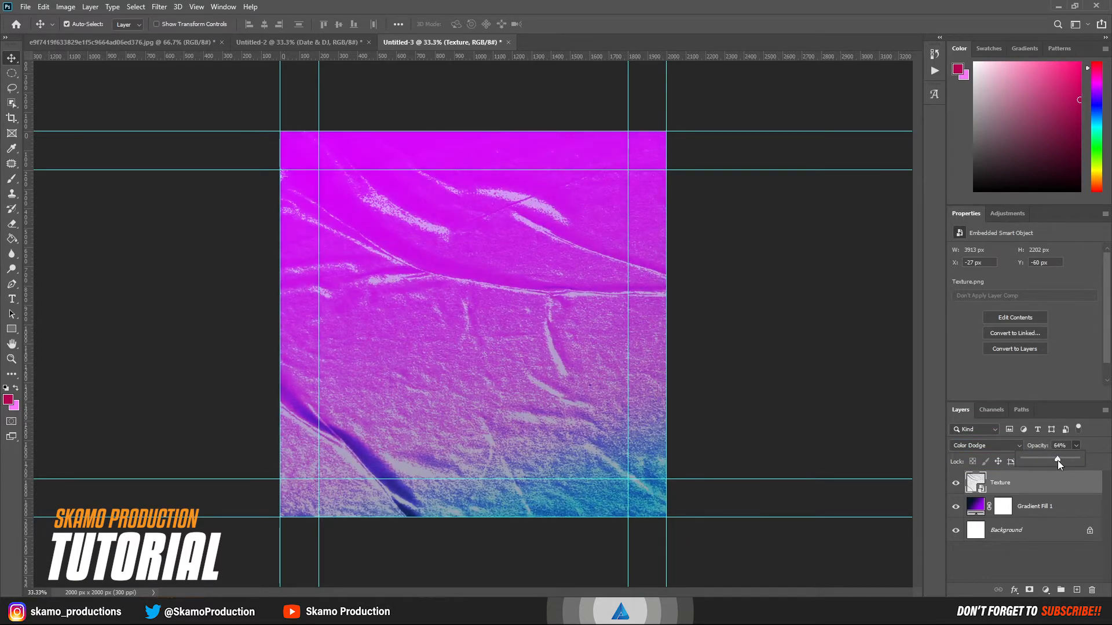
click(1033, 575)
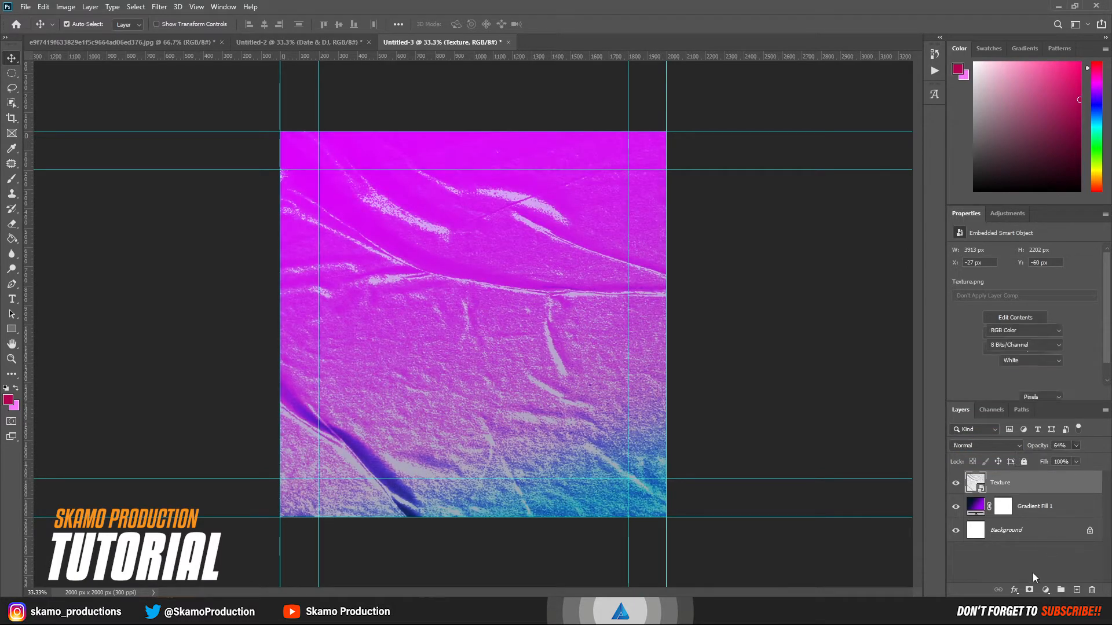
click(1033, 575)
Darken the gradient fill's end colour stop to purple 5b028e and set the linear gradient's angle to -60.9°.
click(975, 508)
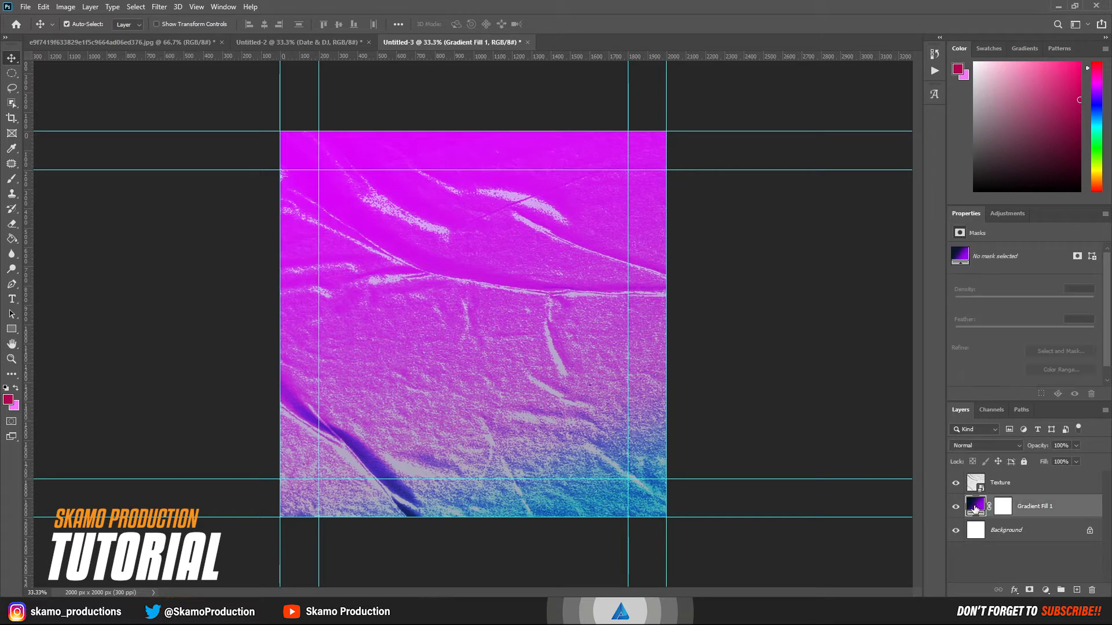
double_click(975, 509)
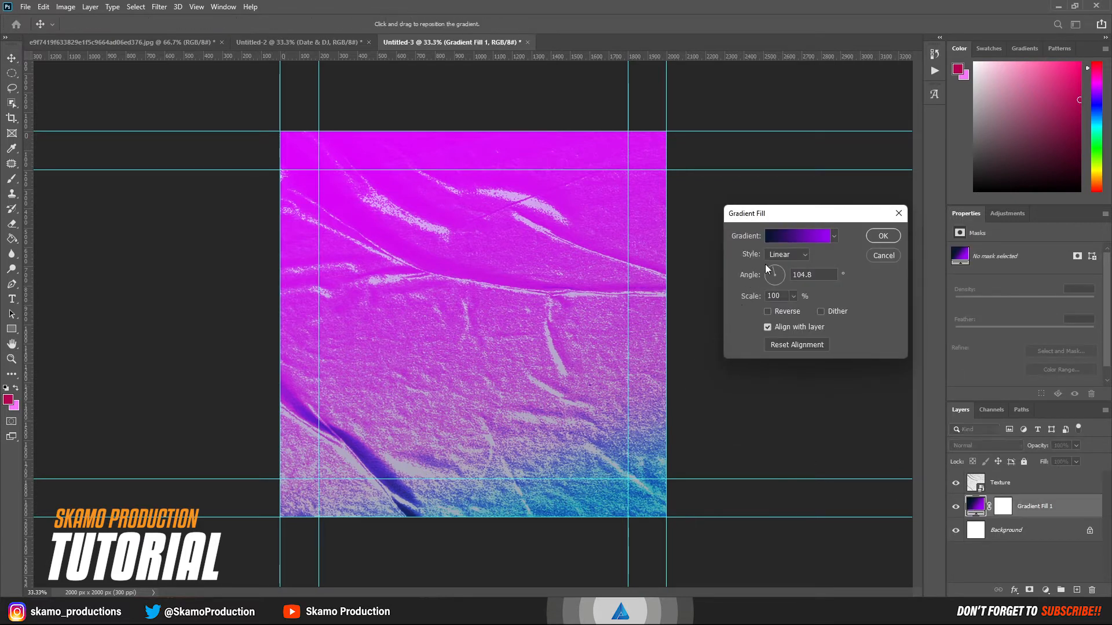
click(786, 239)
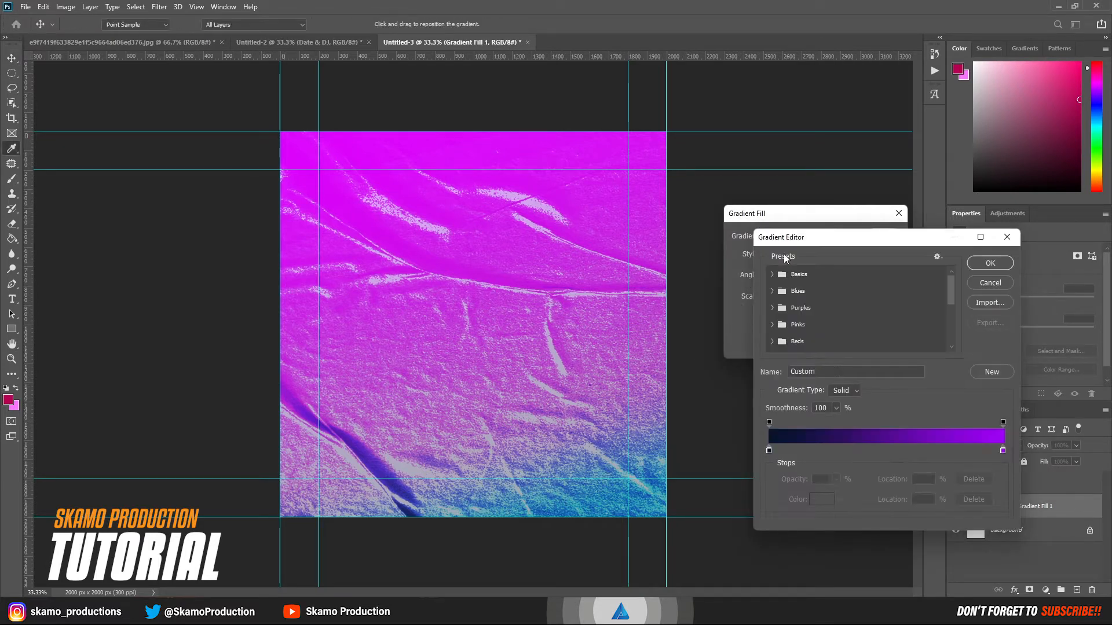
click(1002, 451)
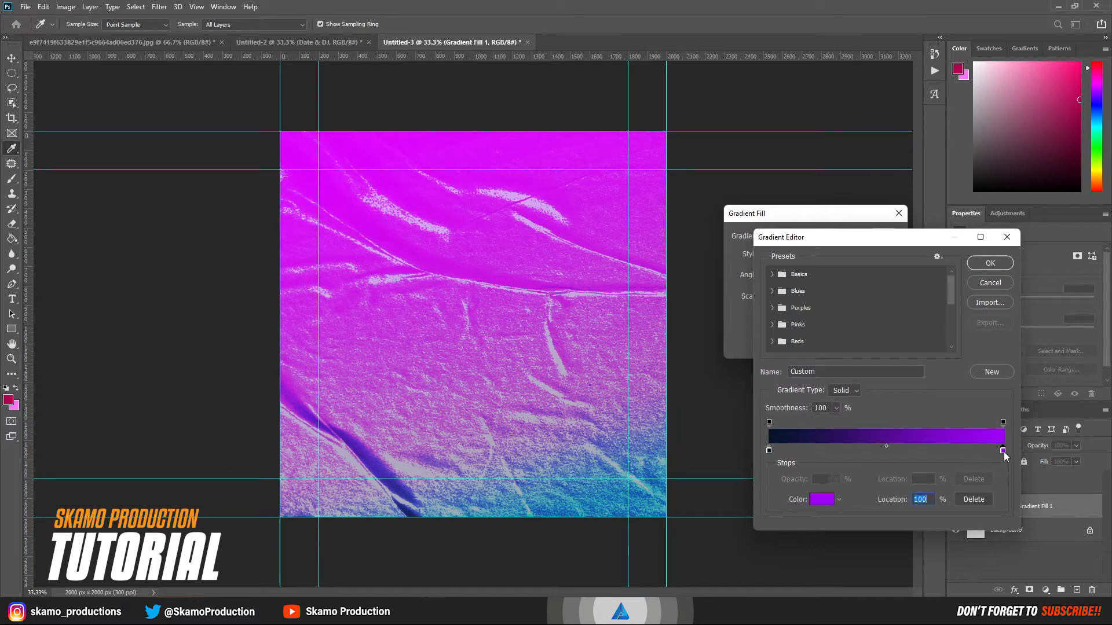
click(819, 499)
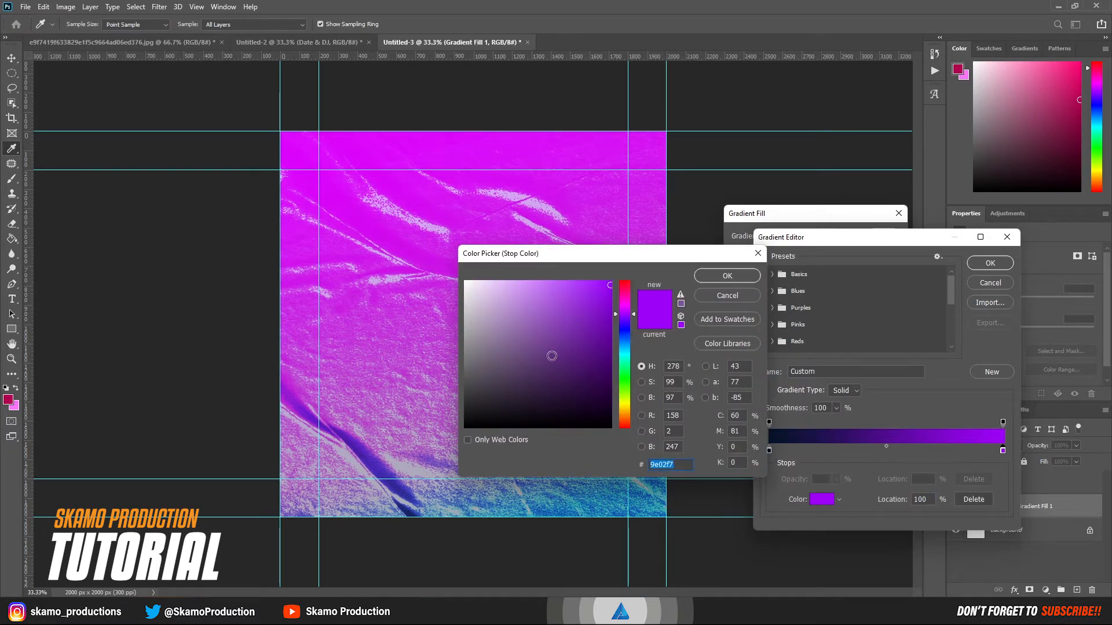
click(608, 332)
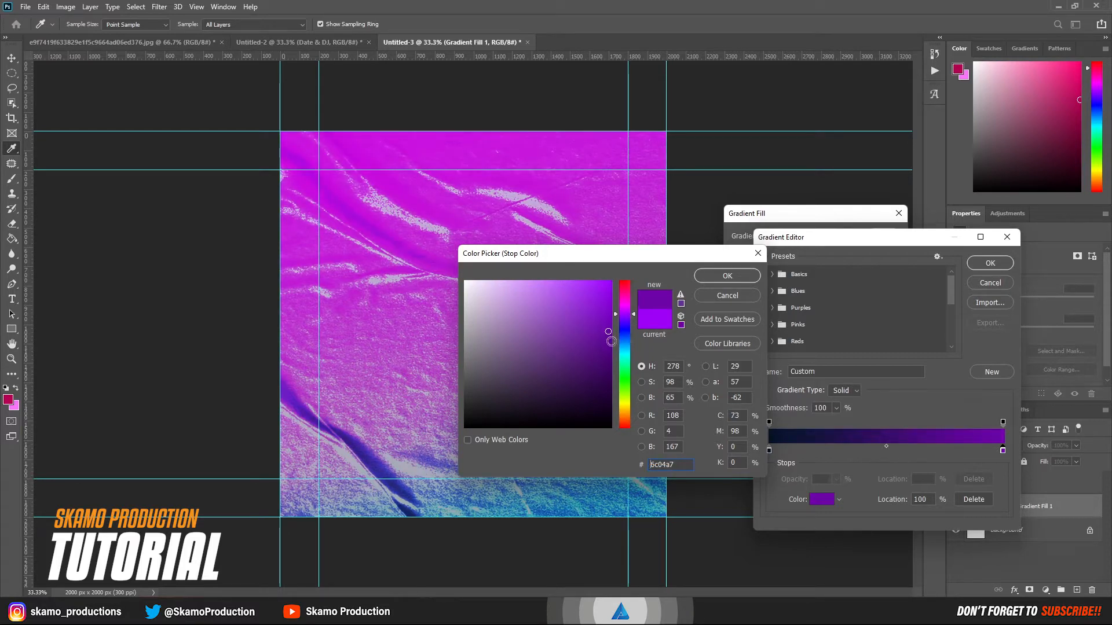
click(609, 343)
click(609, 347)
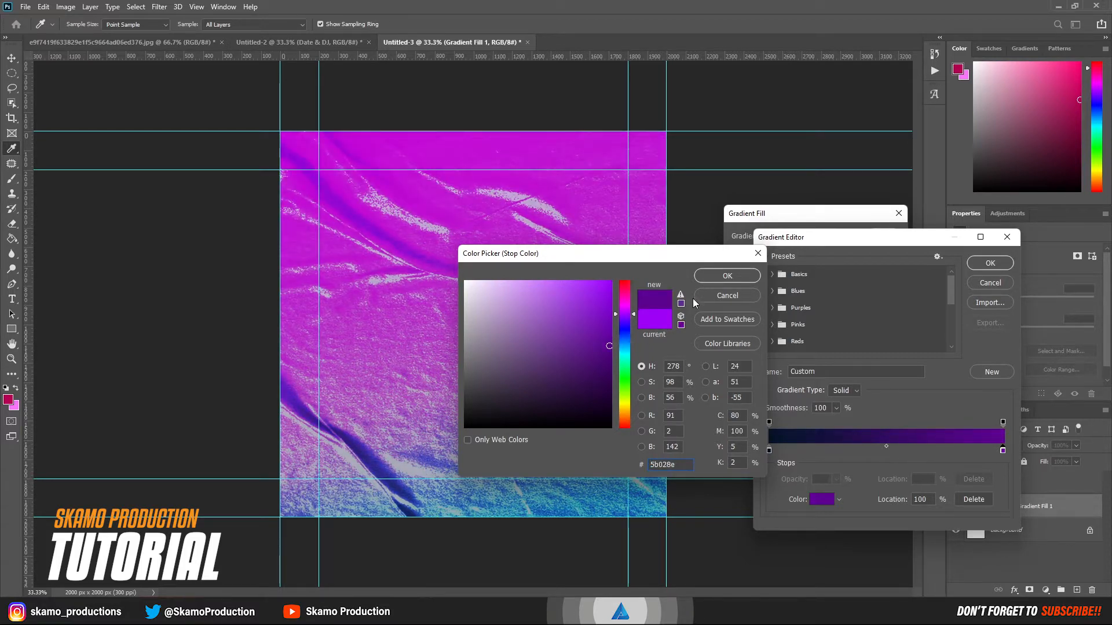
click(715, 278)
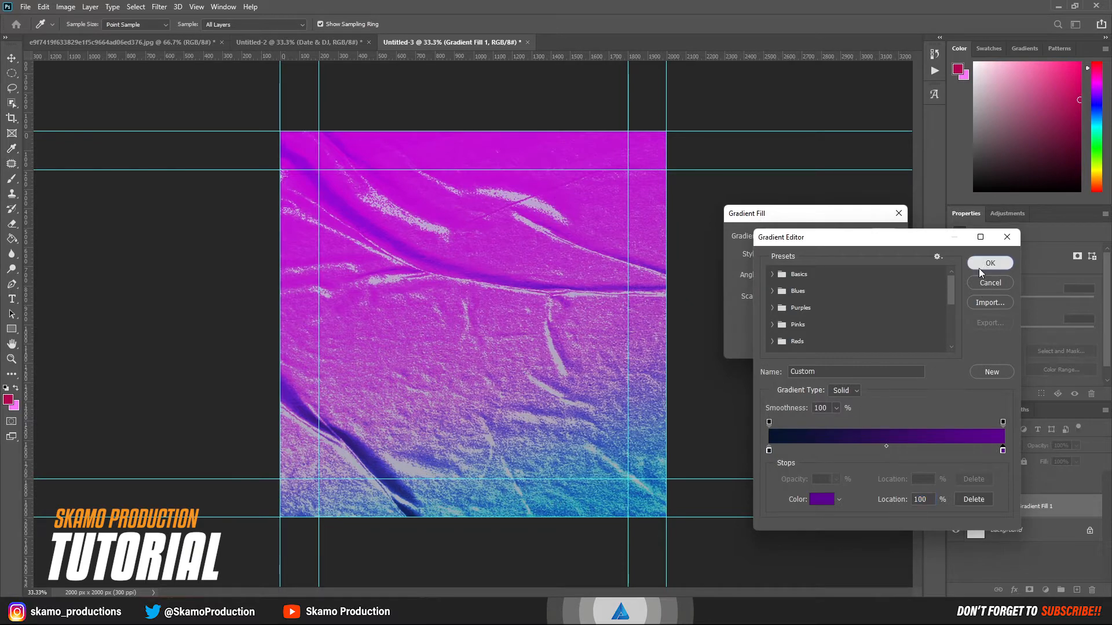
click(988, 263)
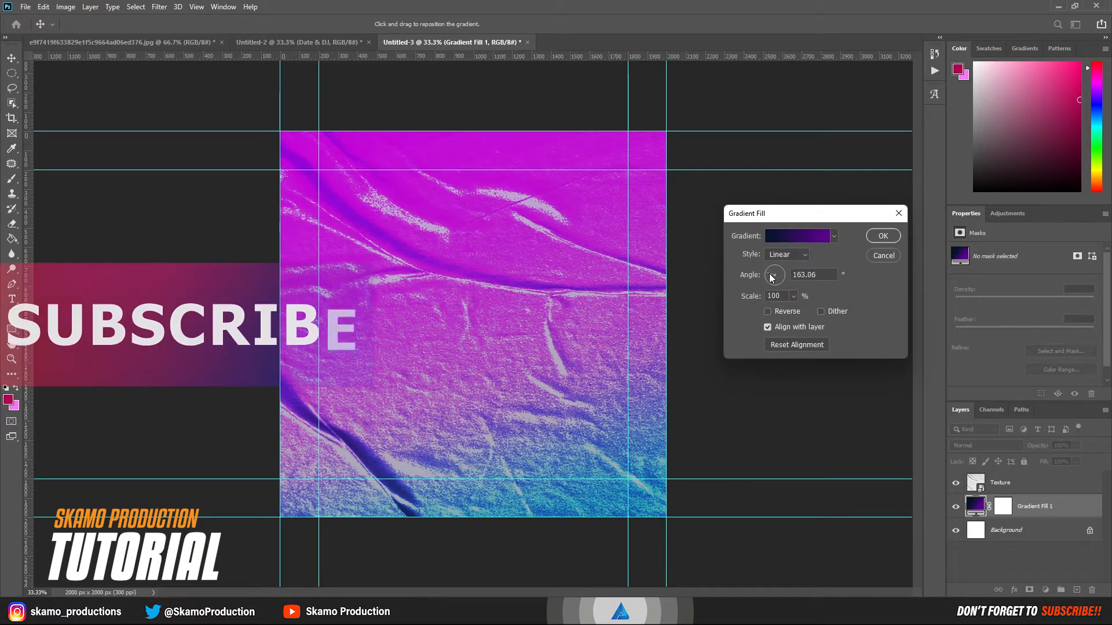
drag(772, 277, 777, 283)
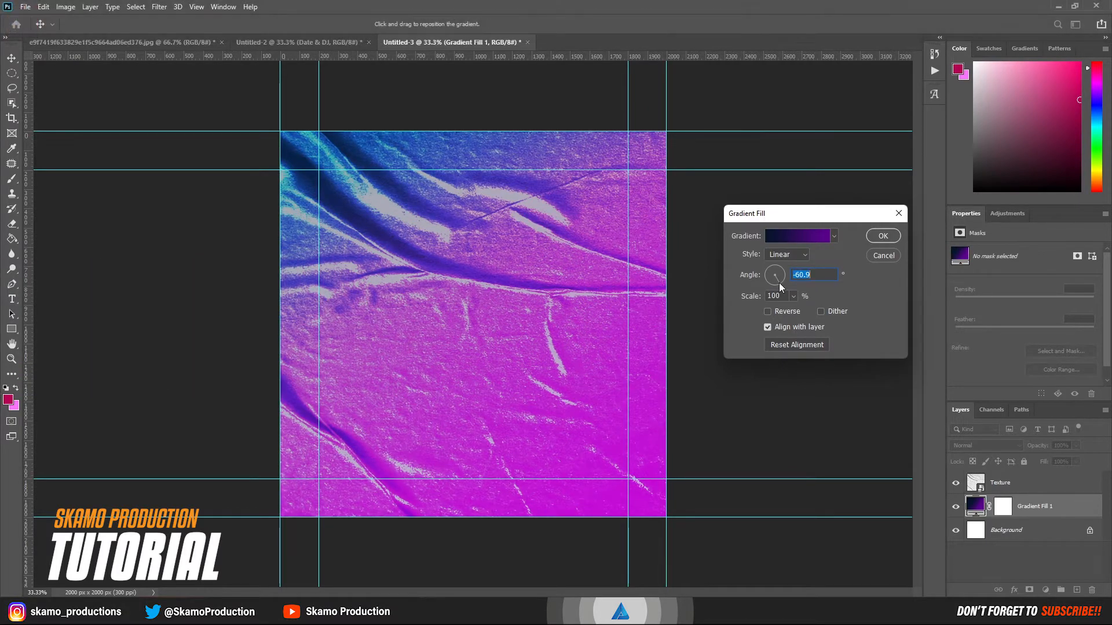
Darken the gradient's end colour stop further to deep purple 3e0b5b and apply the gradient fill.
click(802, 235)
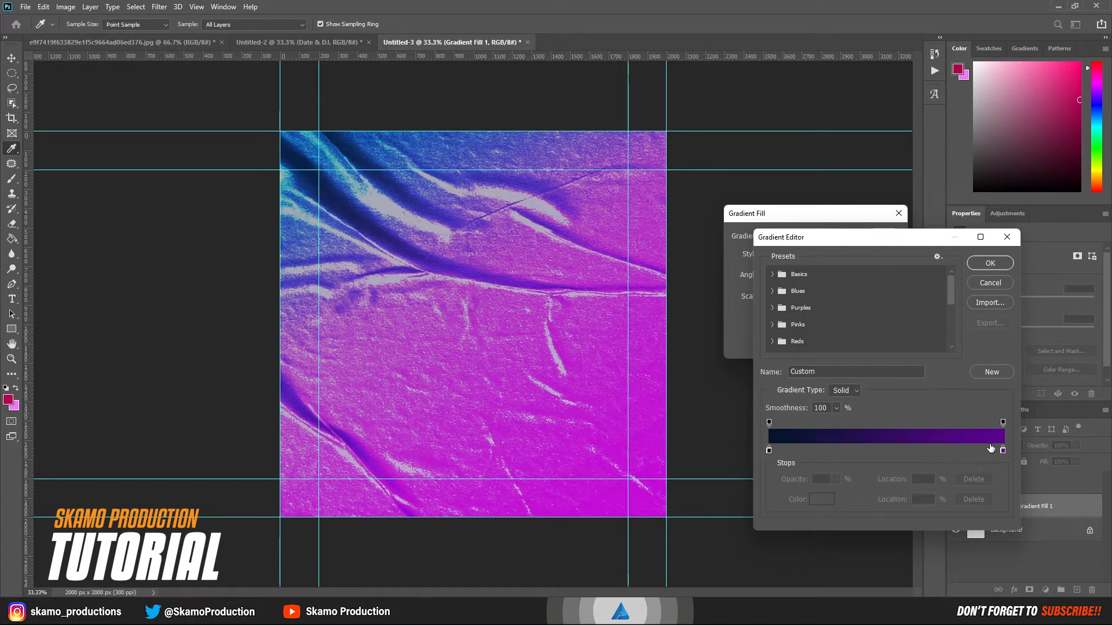
click(1002, 449)
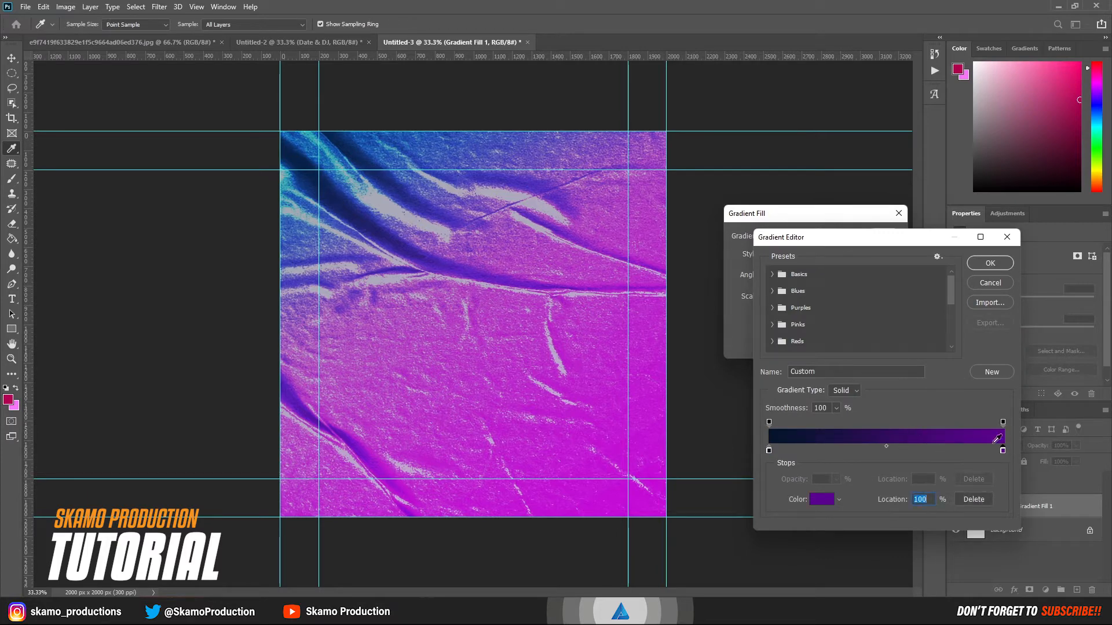
click(823, 499)
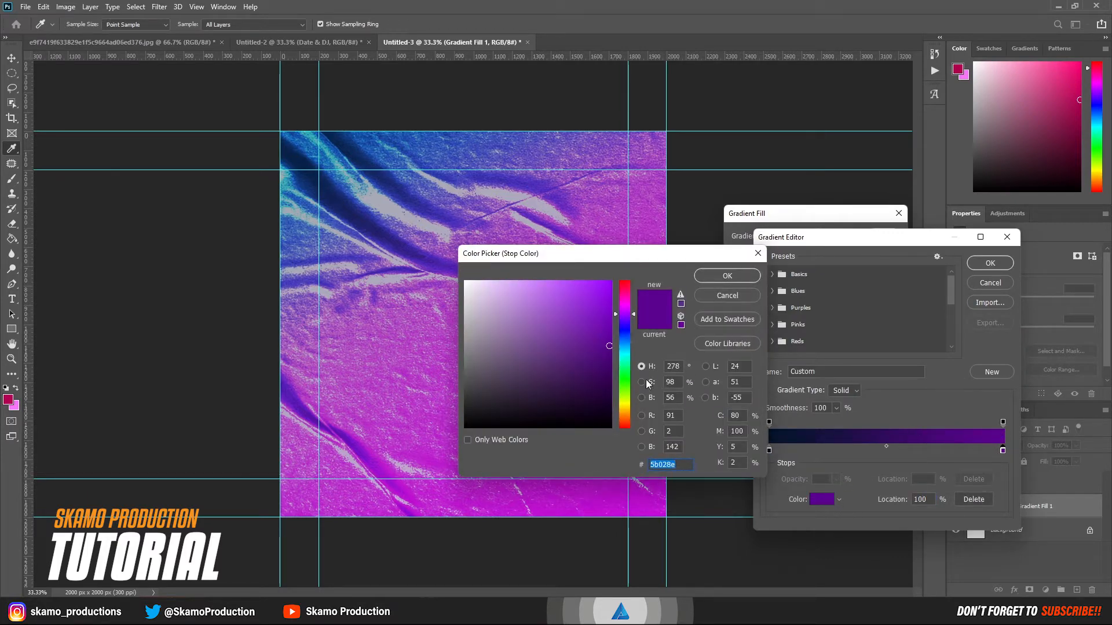
drag(612, 373, 593, 376)
click(728, 276)
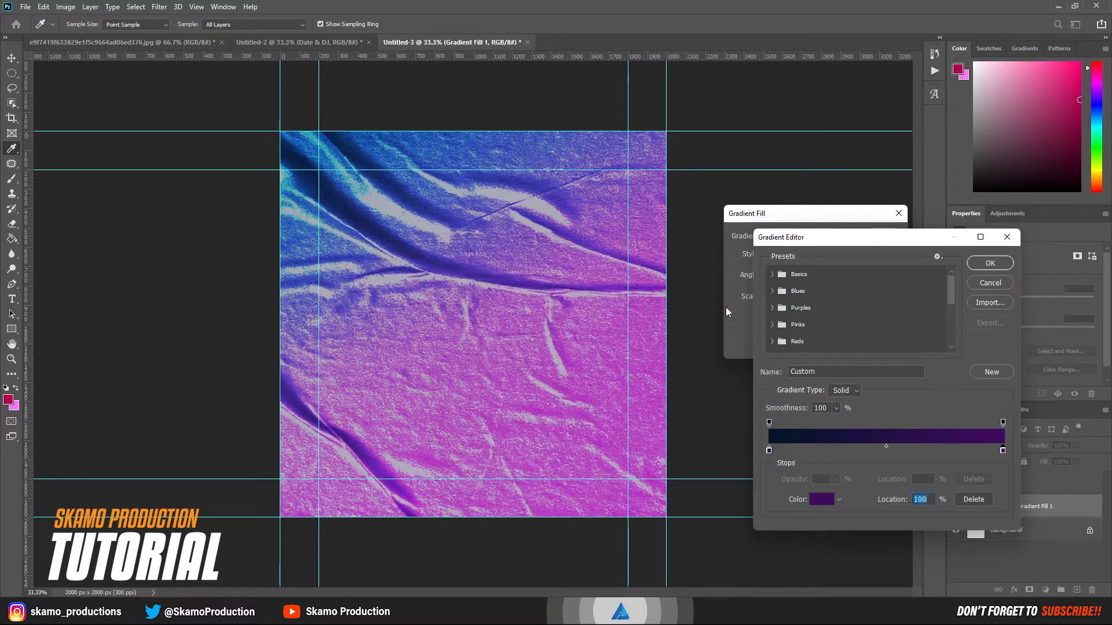
click(994, 264)
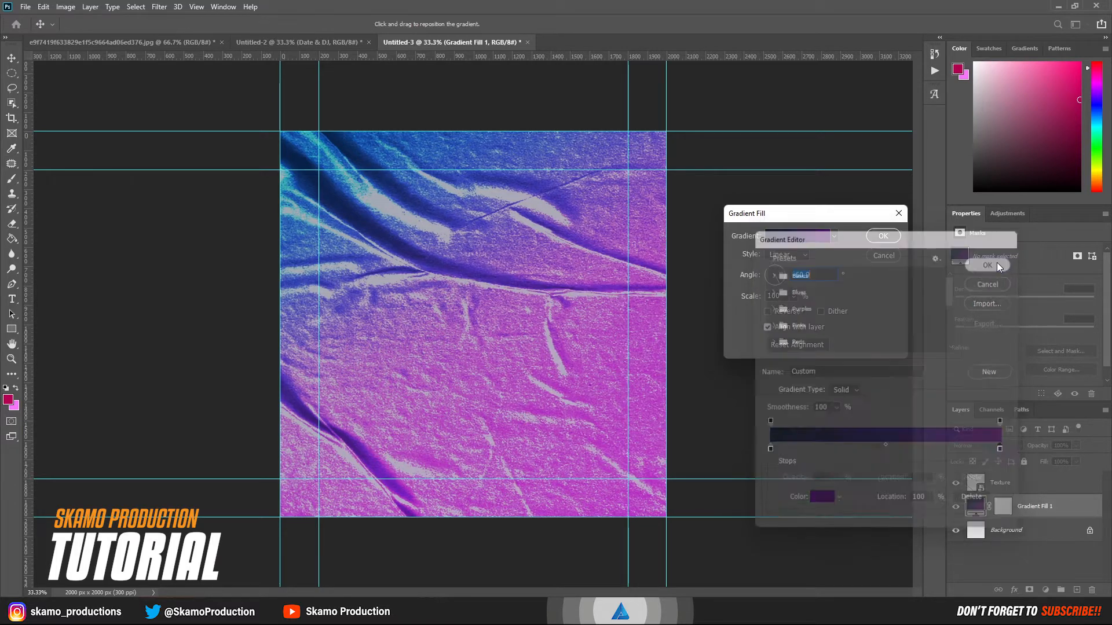
click(890, 239)
click(985, 548)
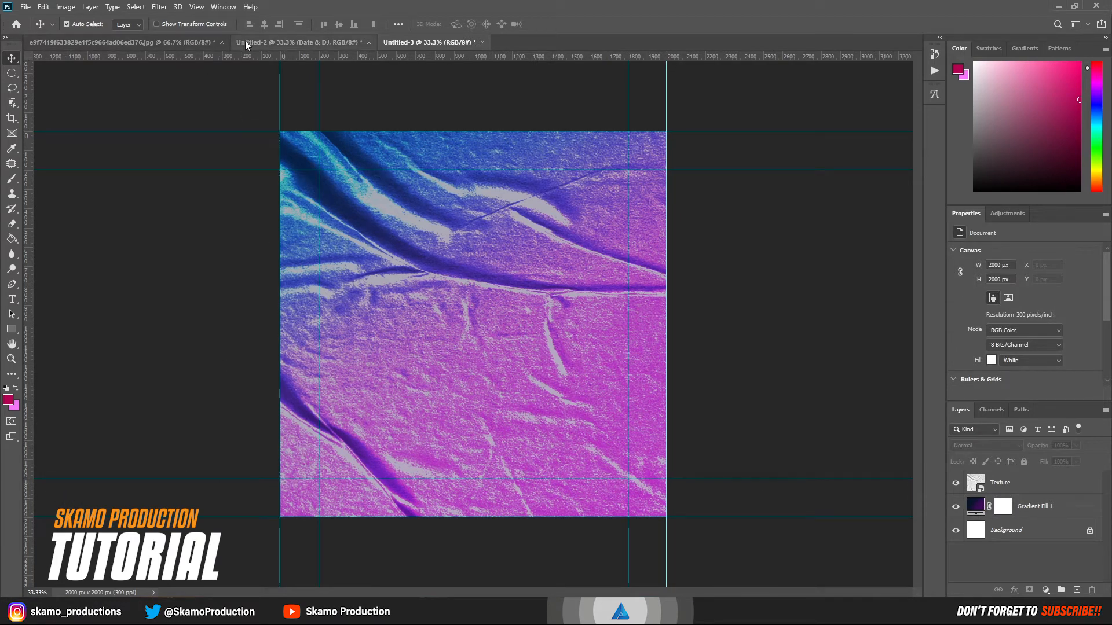
Bring the masked portrait cut-out into the Untitled-3 document, scale it to 176.55% and commit it flush with the canvas's top and right edges.
click(201, 42)
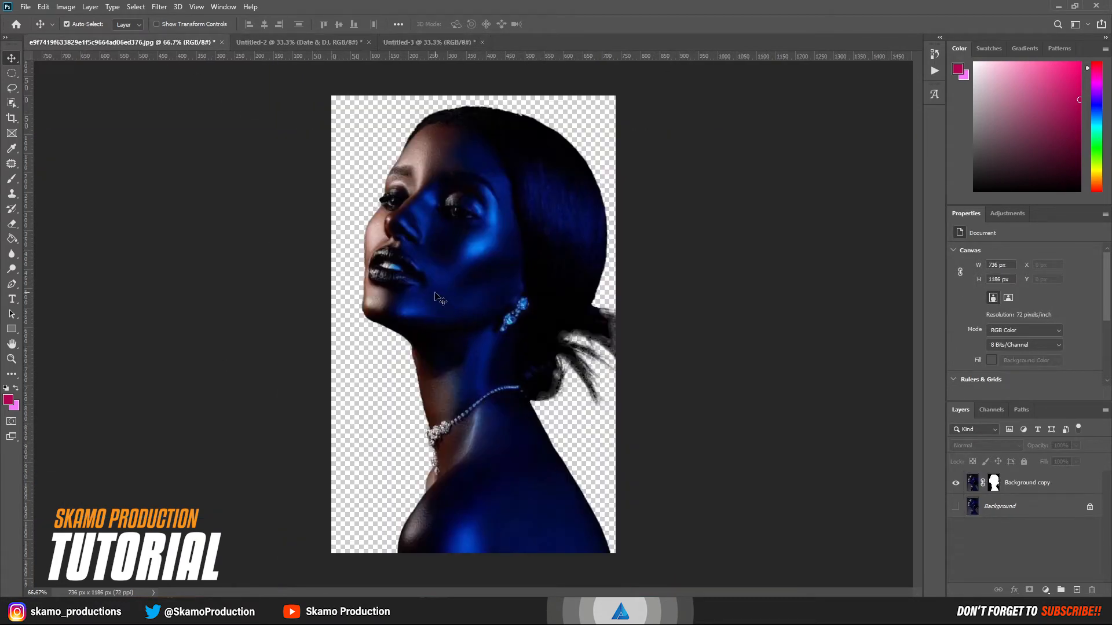
drag(441, 299, 496, 380)
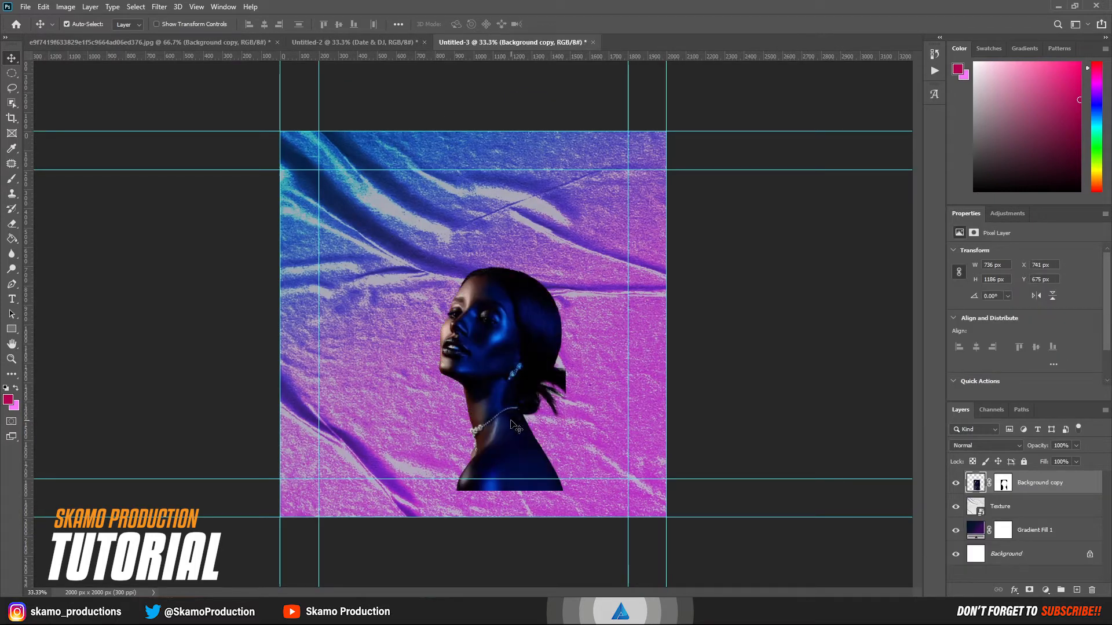
key(ctrl+t)
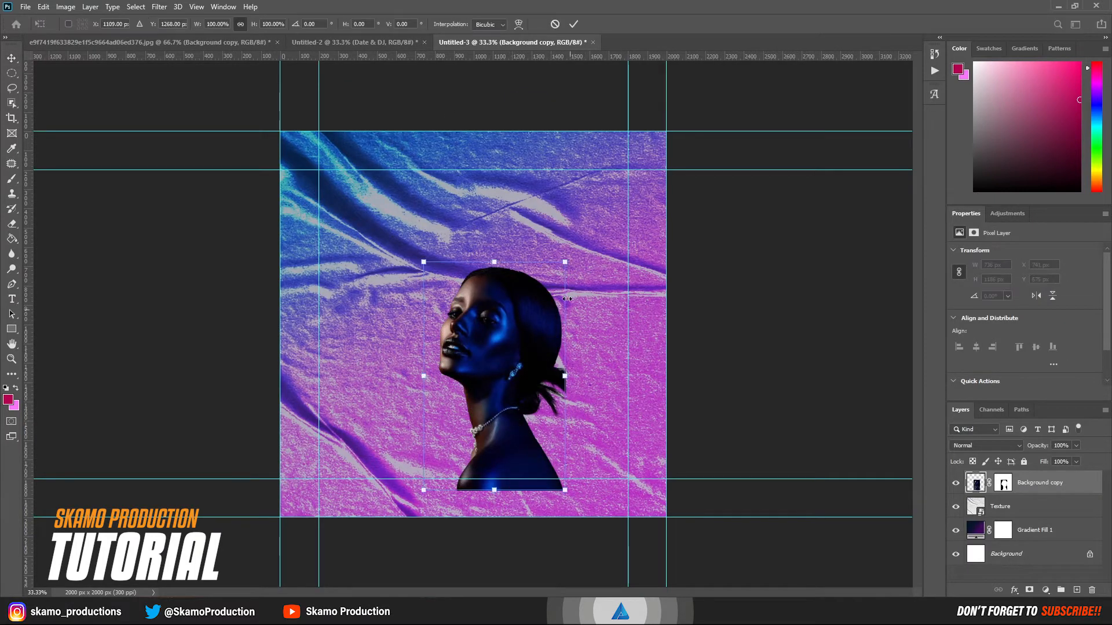
drag(565, 260, 646, 131)
drag(424, 492, 396, 534)
drag(523, 459, 543, 462)
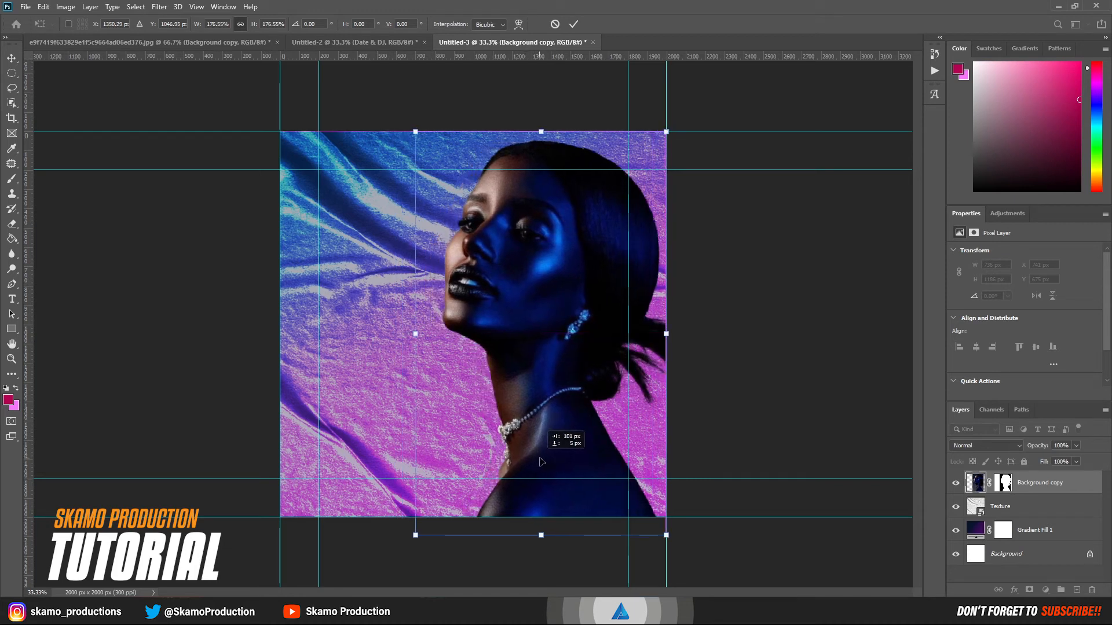
click(573, 24)
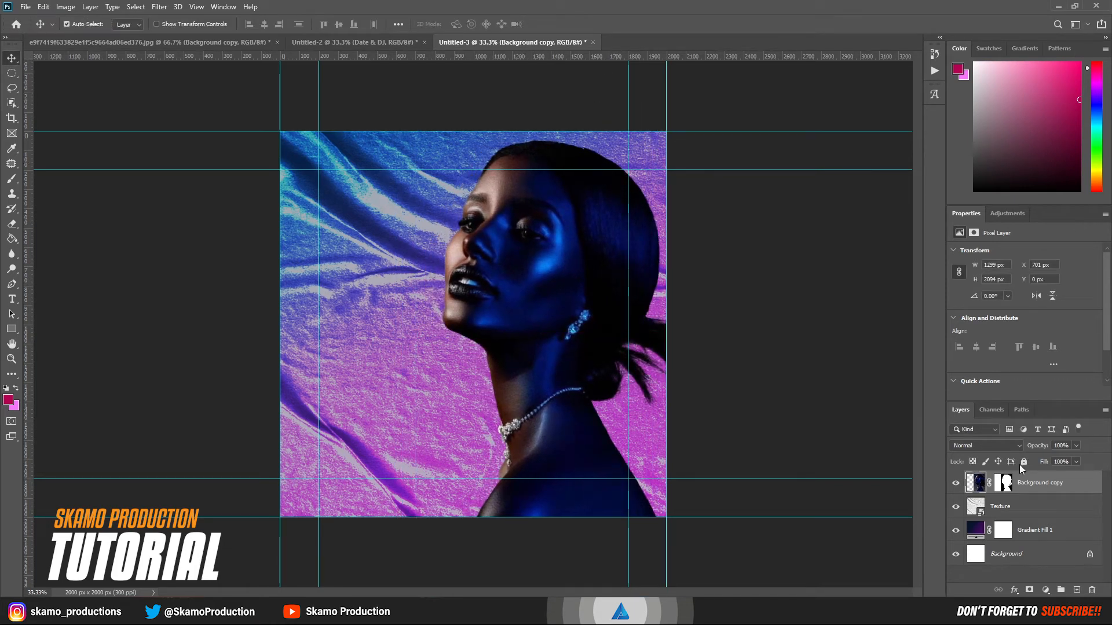
Set the gradient fill's end colour stop to near-black purple 250339 at location 99% and its angle to 154.43°.
click(973, 530)
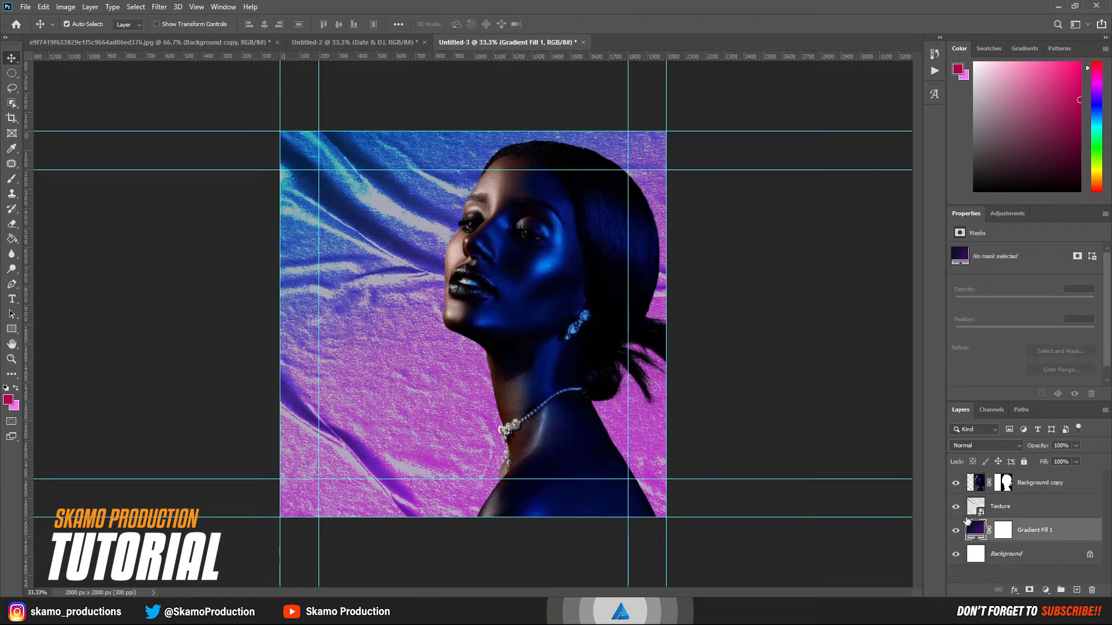
double_click(975, 532)
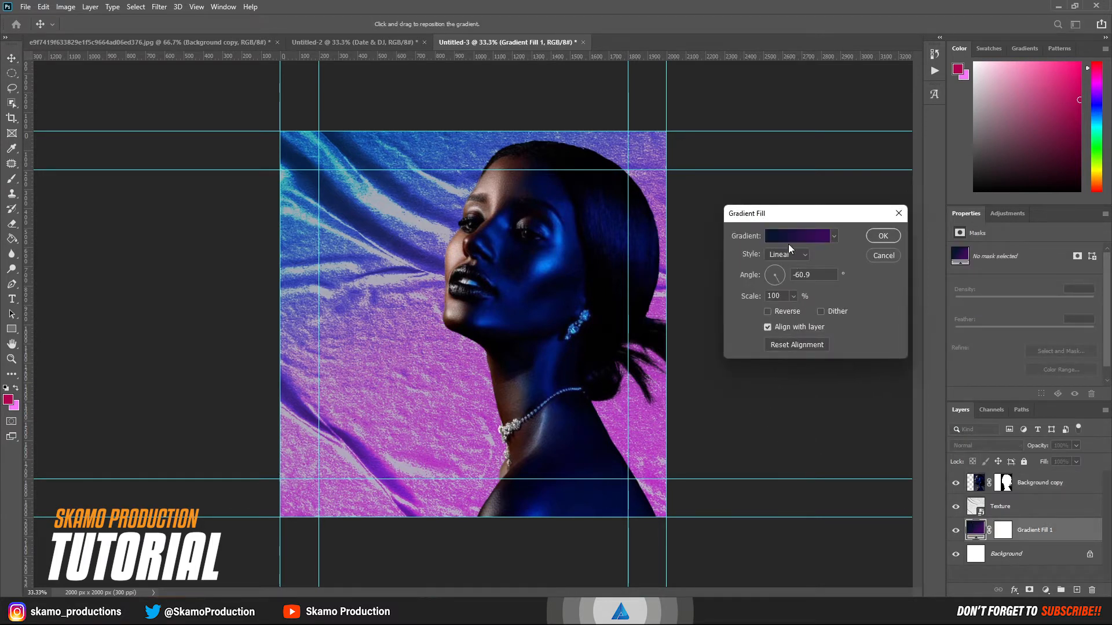
click(788, 239)
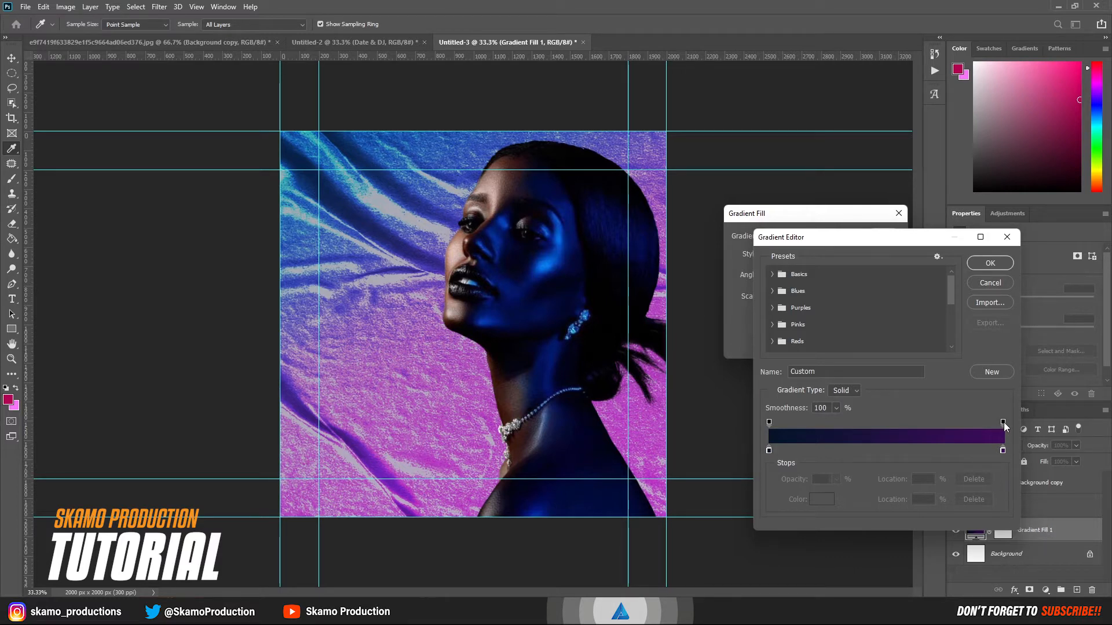
click(1003, 451)
click(821, 498)
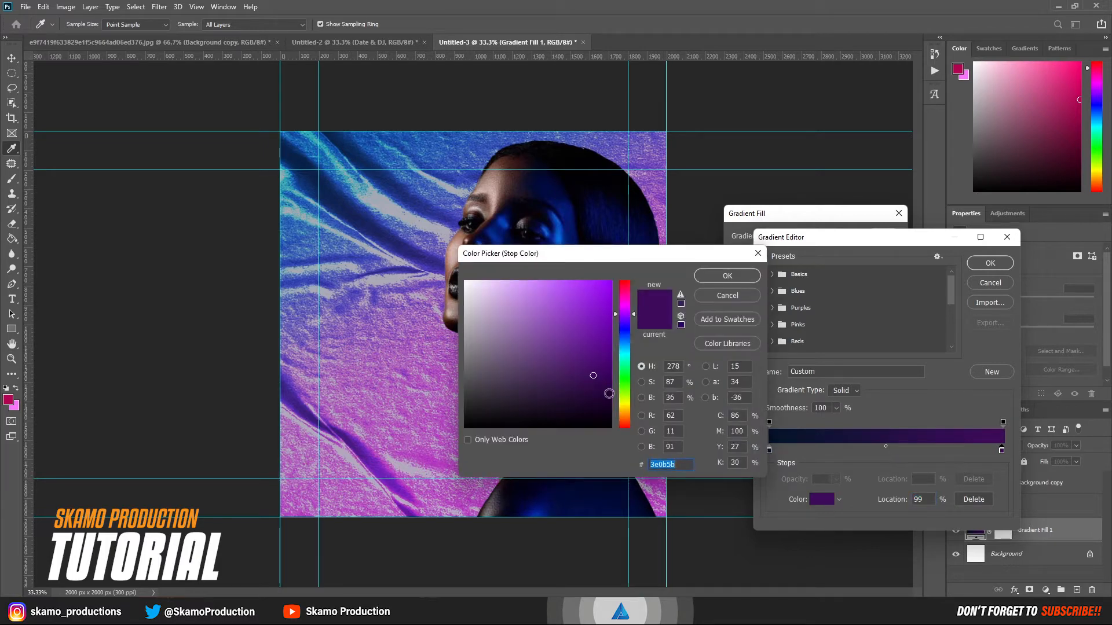
click(608, 394)
mouse_move(606, 393)
mouse_down()
mouse_move(593, 401)
mouse_move(603, 393)
mouse_up()
drag(603, 394, 603, 395)
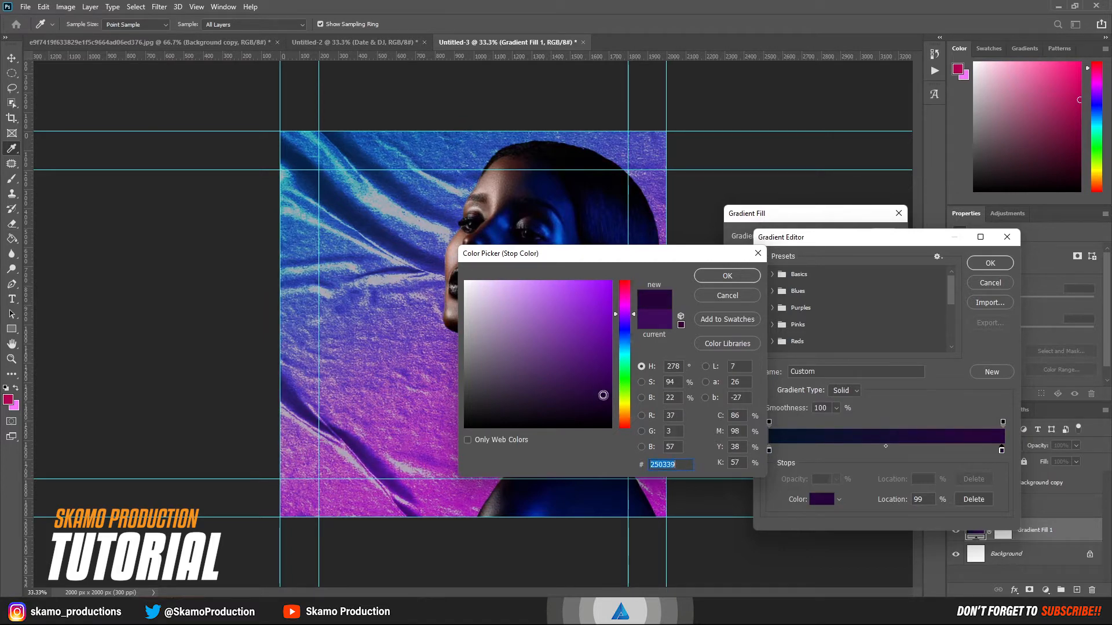
click(707, 280)
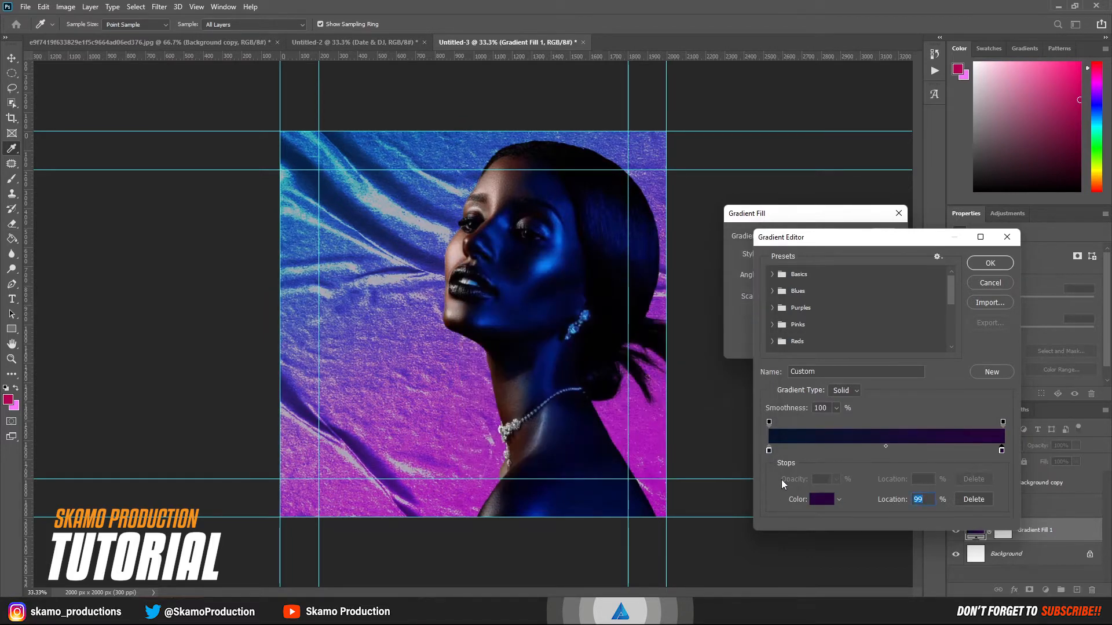
click(997, 267)
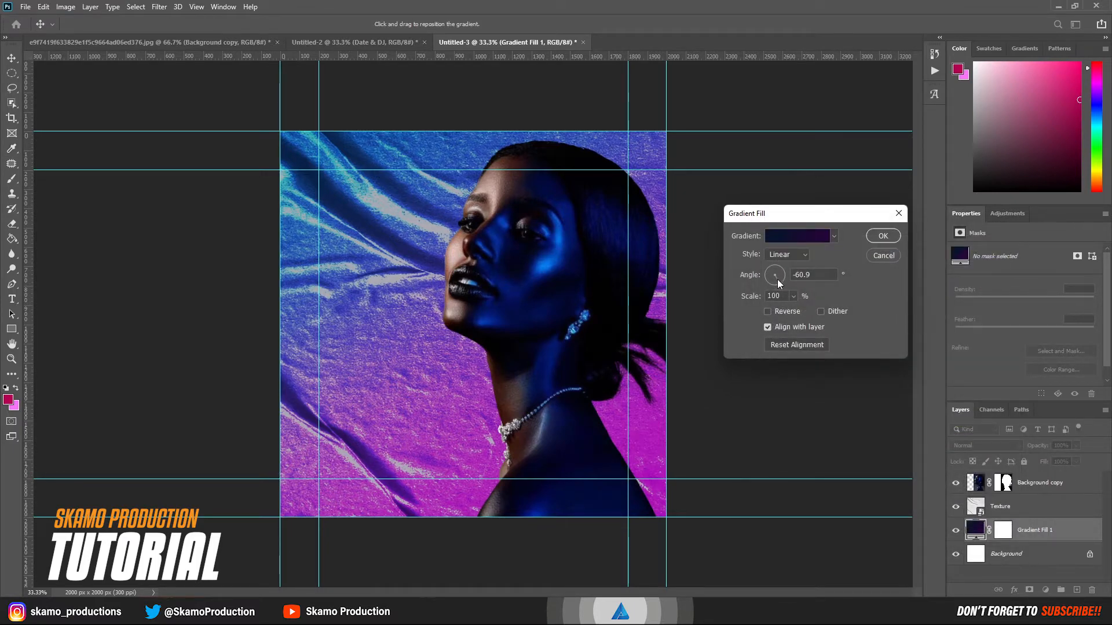
drag(777, 279, 764, 271)
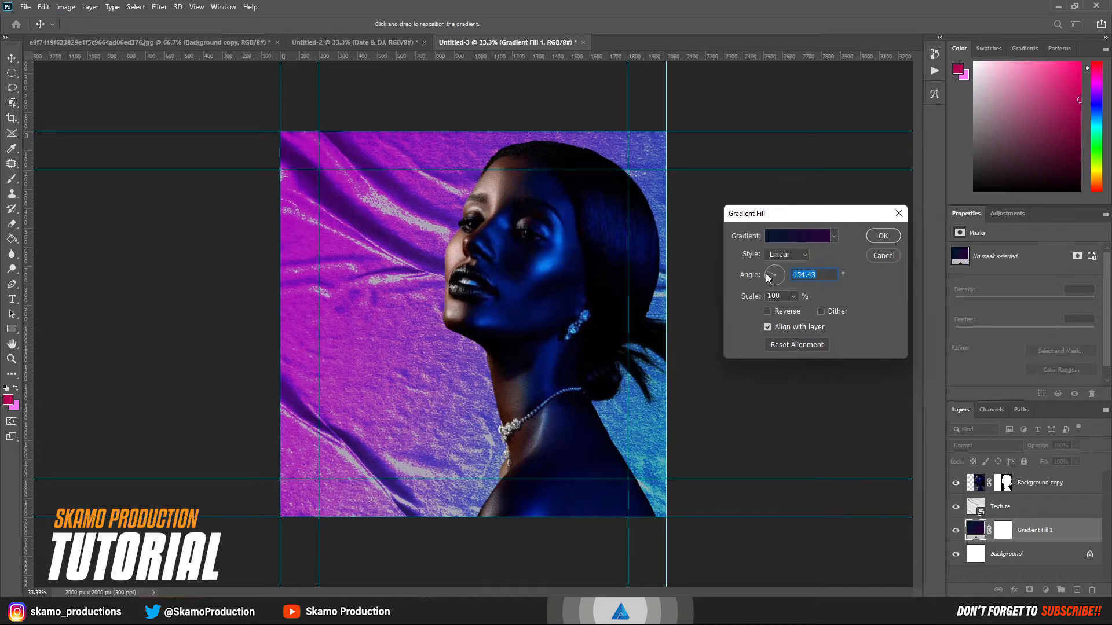
Add a middle colour stop at location 50% to the gradient fill and set its colour to dark maroon 42001e.
click(791, 237)
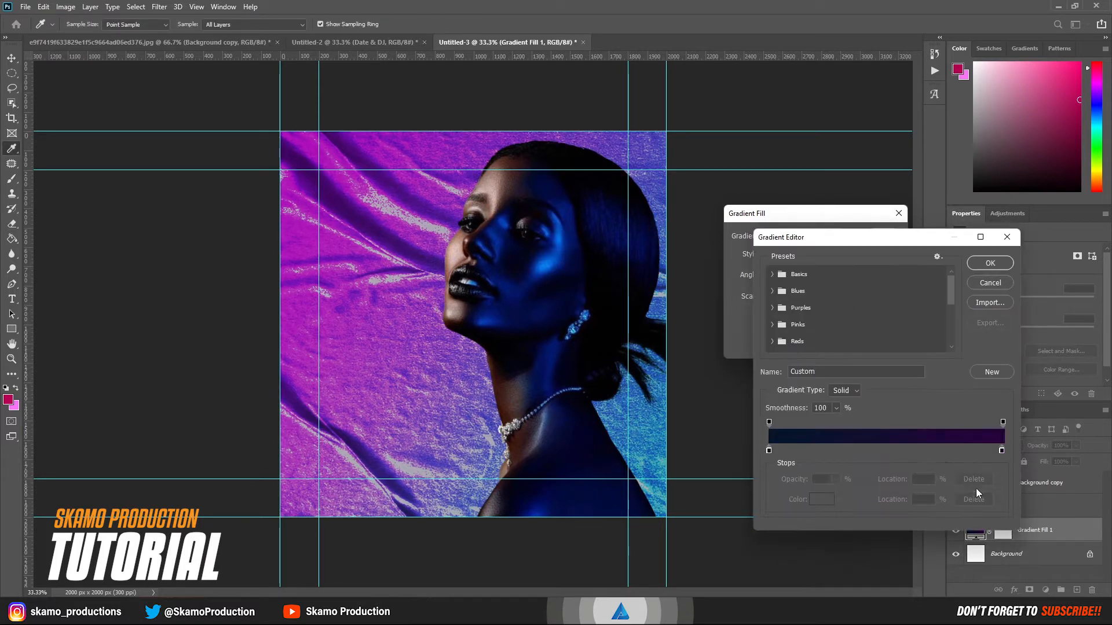
click(888, 448)
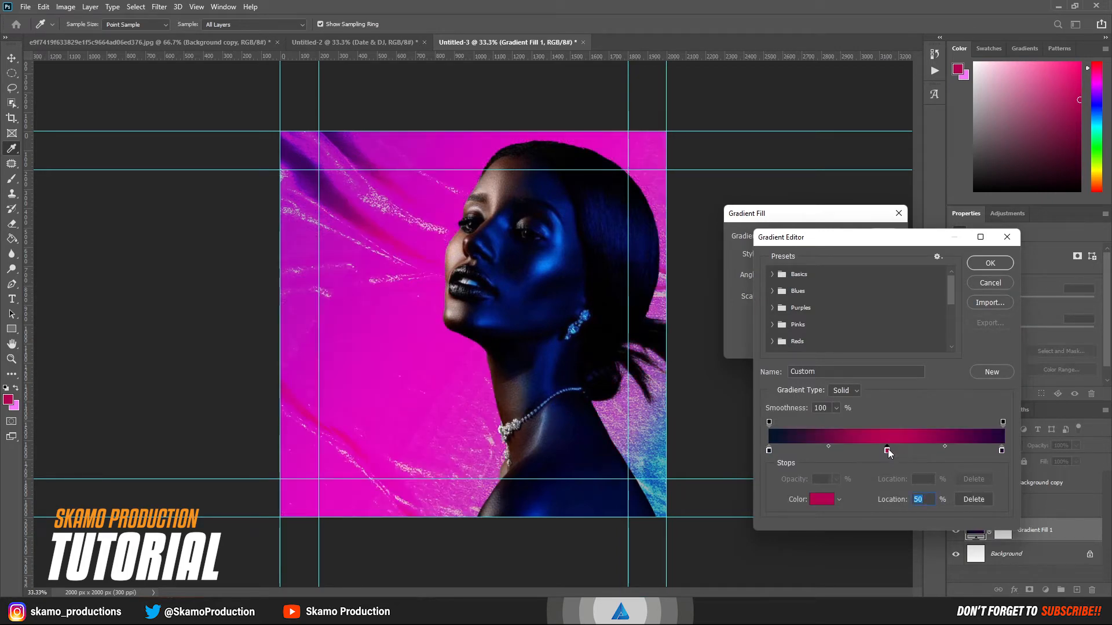
click(821, 498)
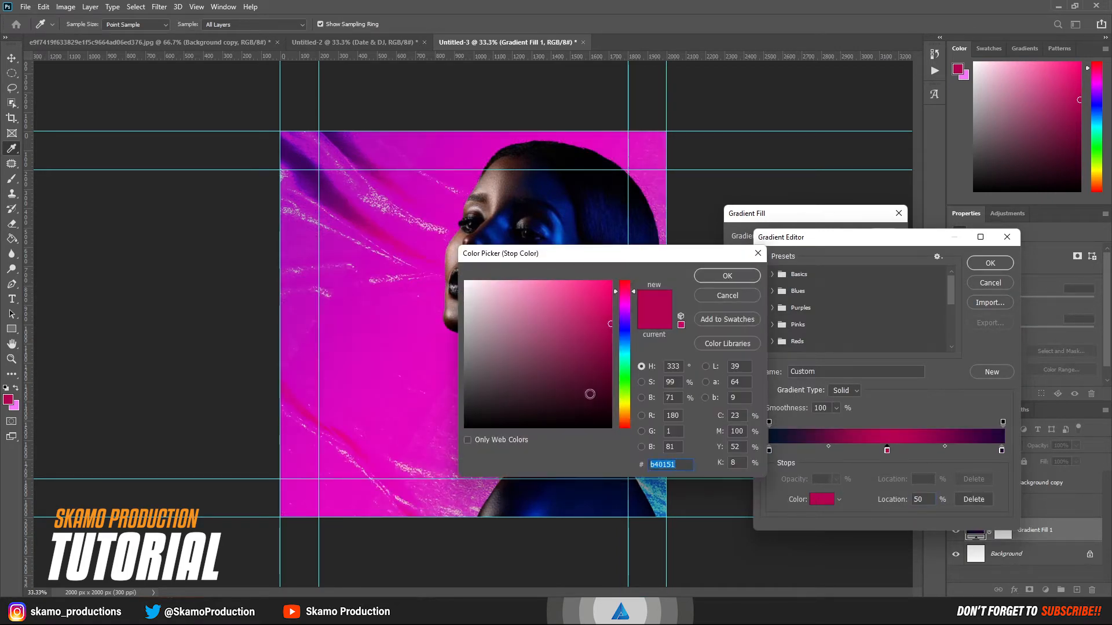
click(609, 397)
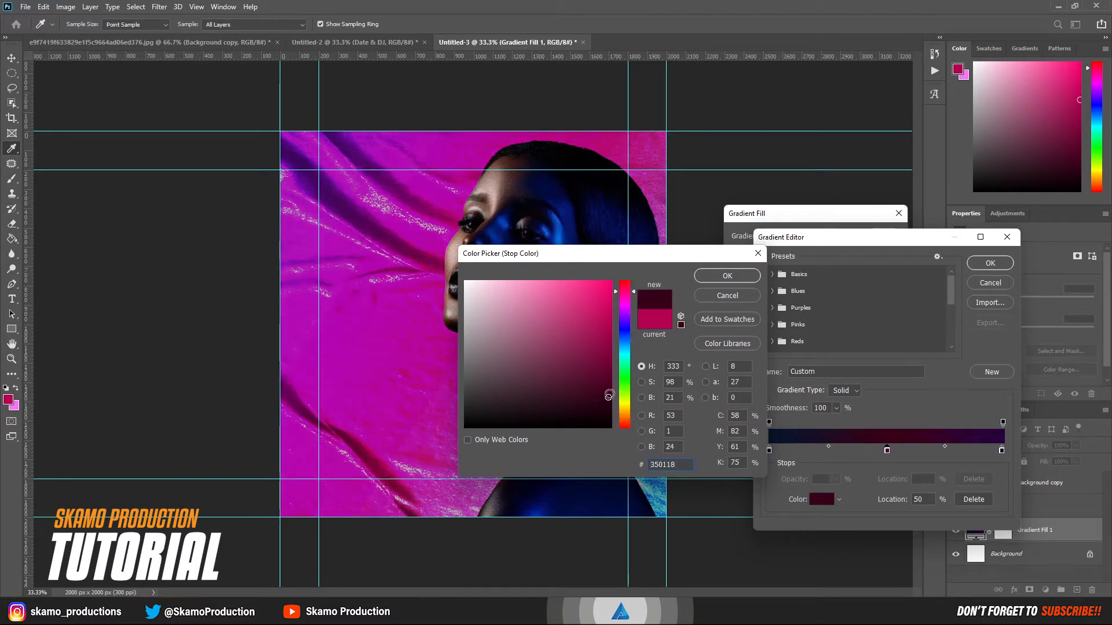
drag(608, 394, 610, 390)
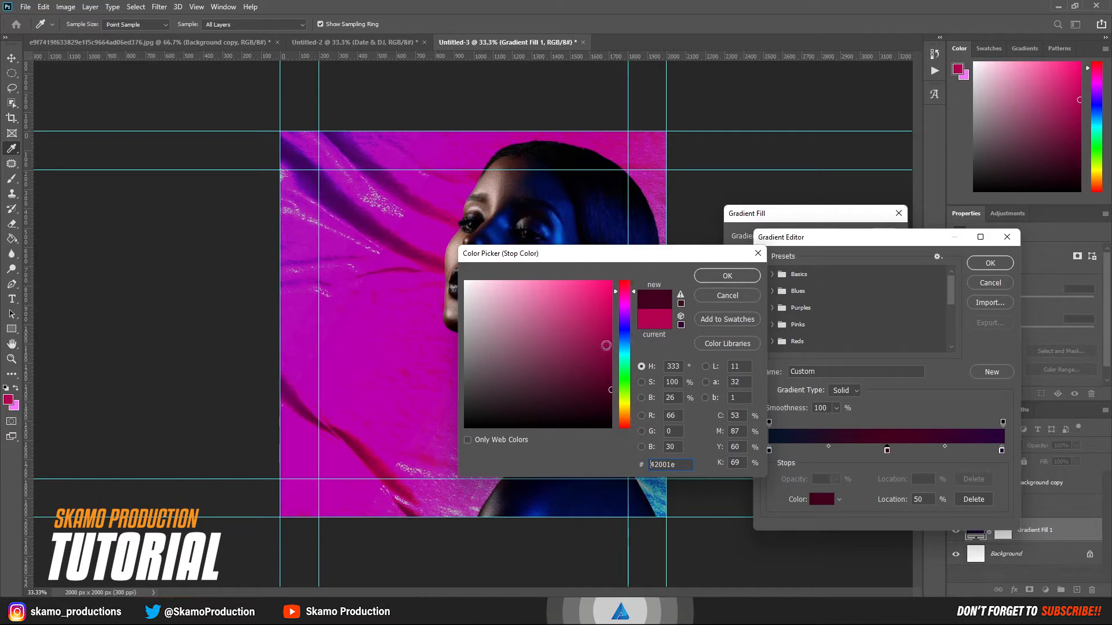
Darken the gradient's middle colour stop to a near-black maroon and apply the gradient fill at an angle of 147.67°.
drag(581, 253, 761, 288)
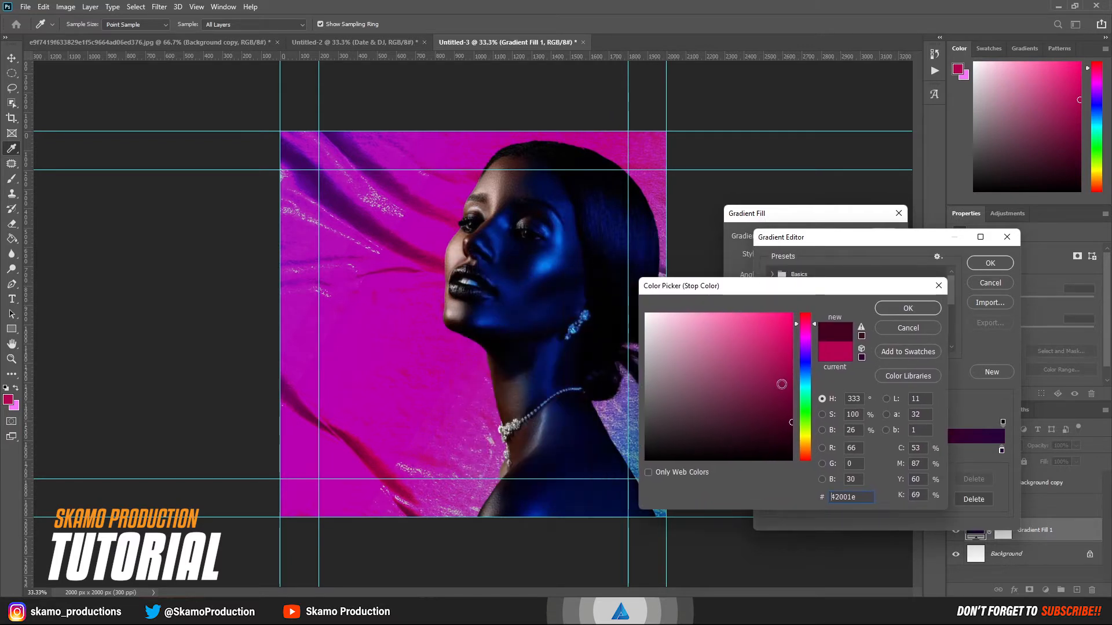
drag(792, 422, 773, 435)
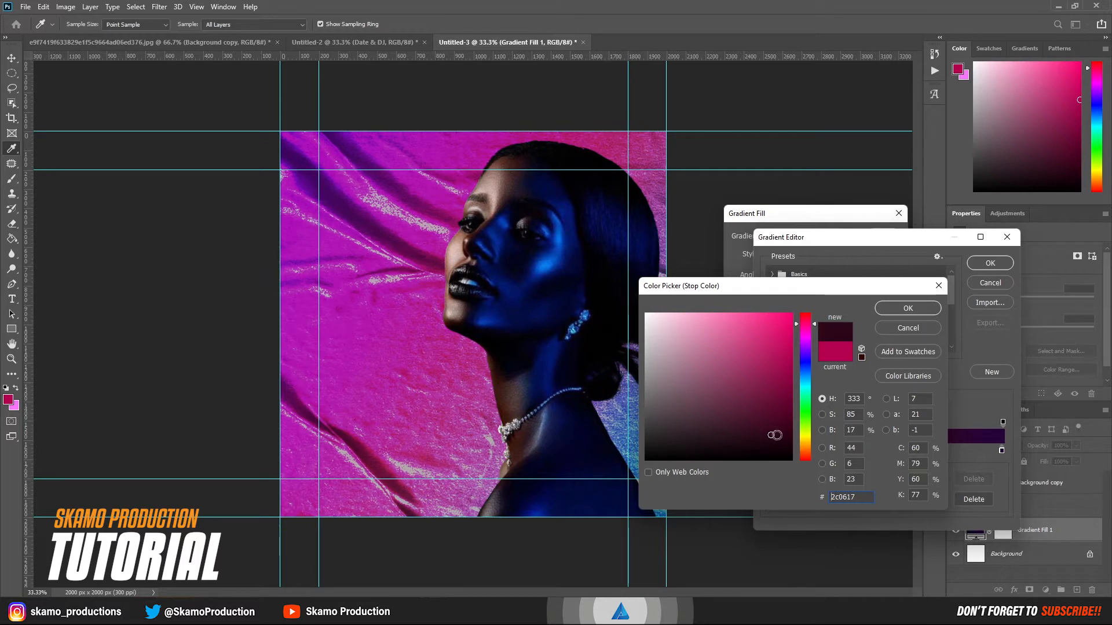
click(770, 436)
click(764, 440)
click(895, 308)
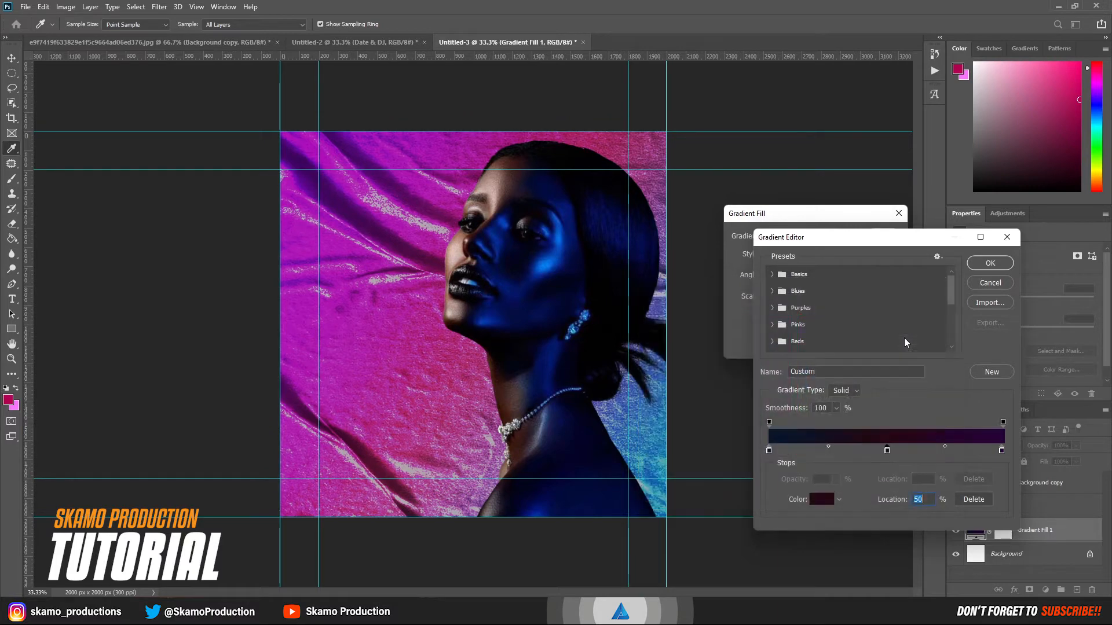
click(989, 264)
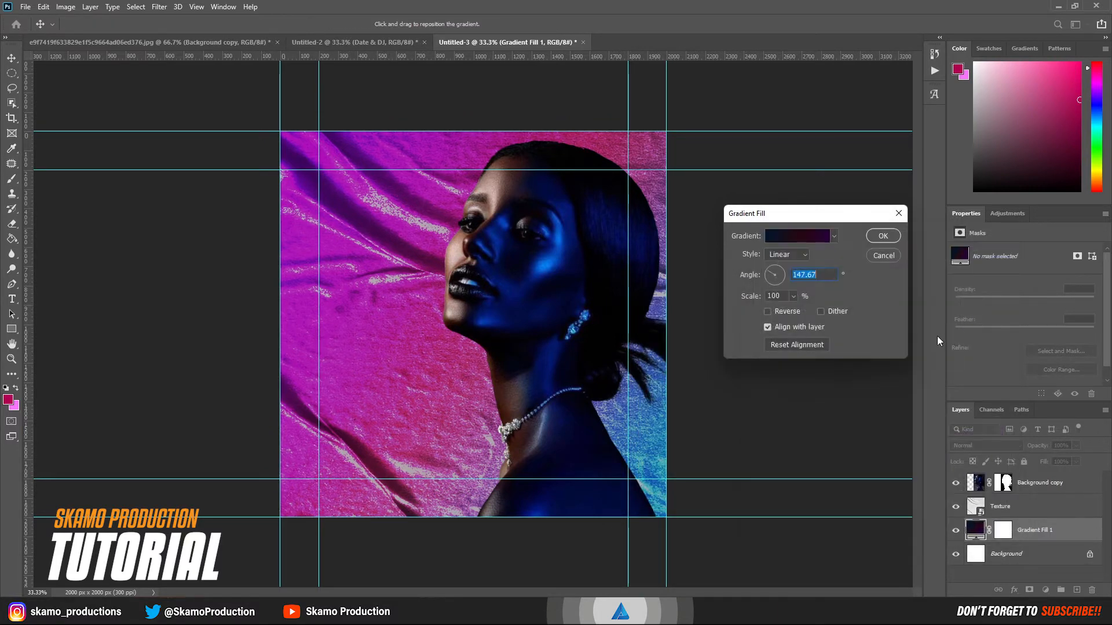
click(882, 236)
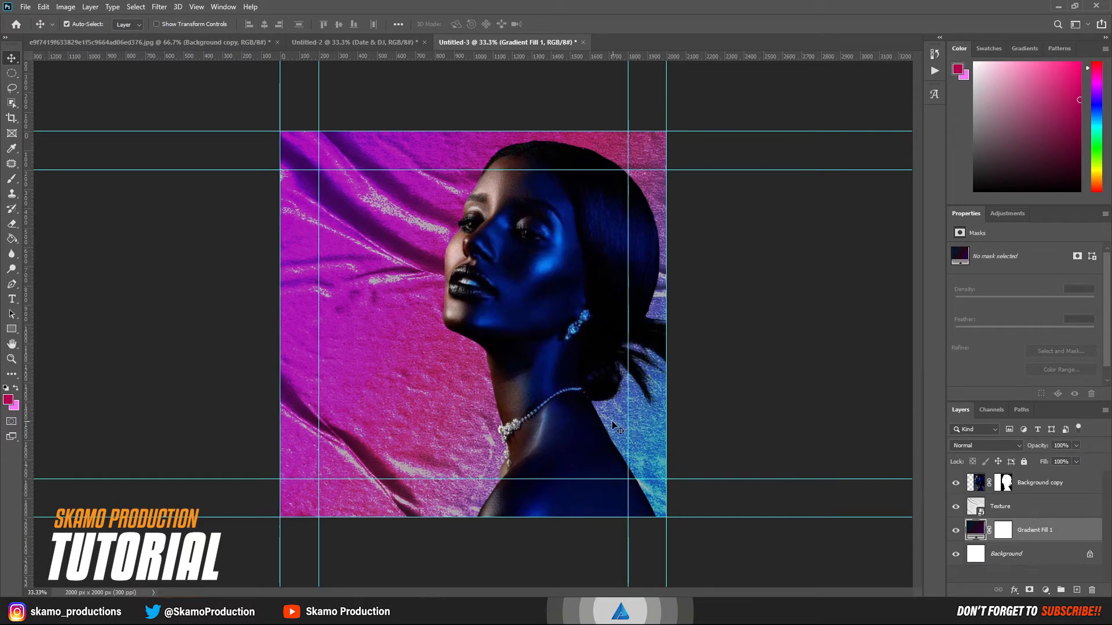
Shift the portrait cut-out slightly towards the canvas's right edge and add a new empty layer above it.
click(570, 423)
drag(567, 418, 570, 423)
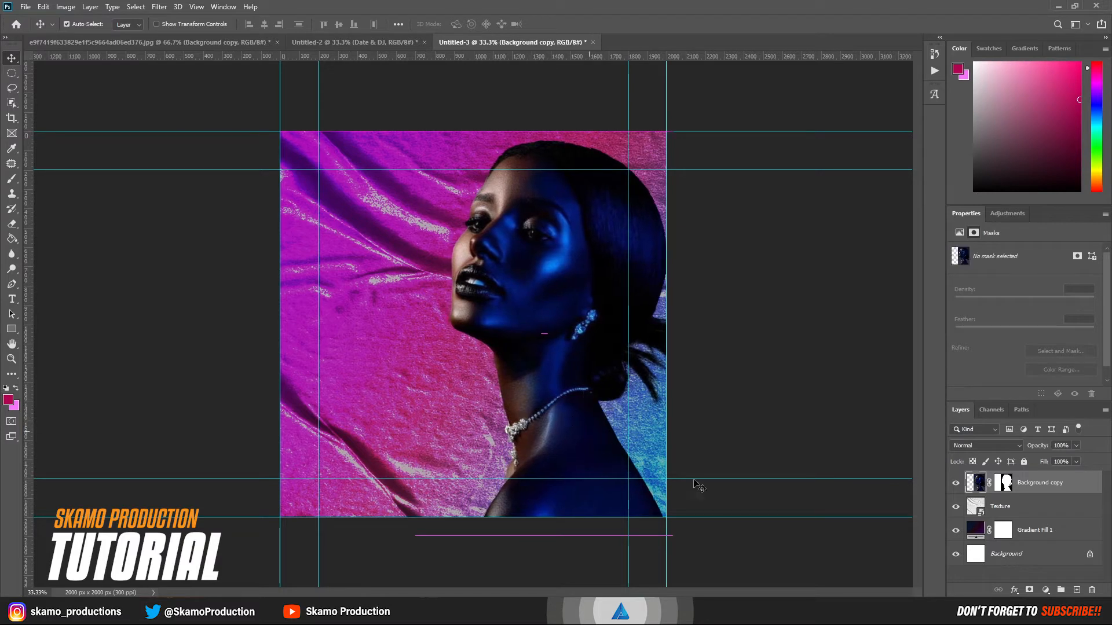
click(1076, 591)
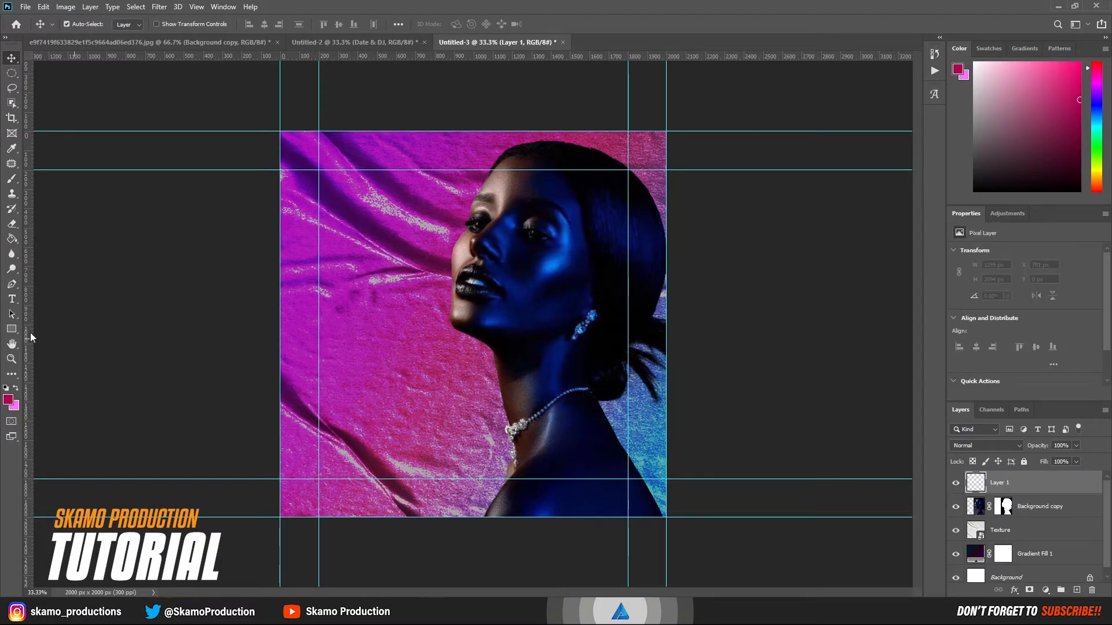
Set up the Brush tool with the 2165 px splatter brush tip rotated to an angle of 20°.
click(12, 178)
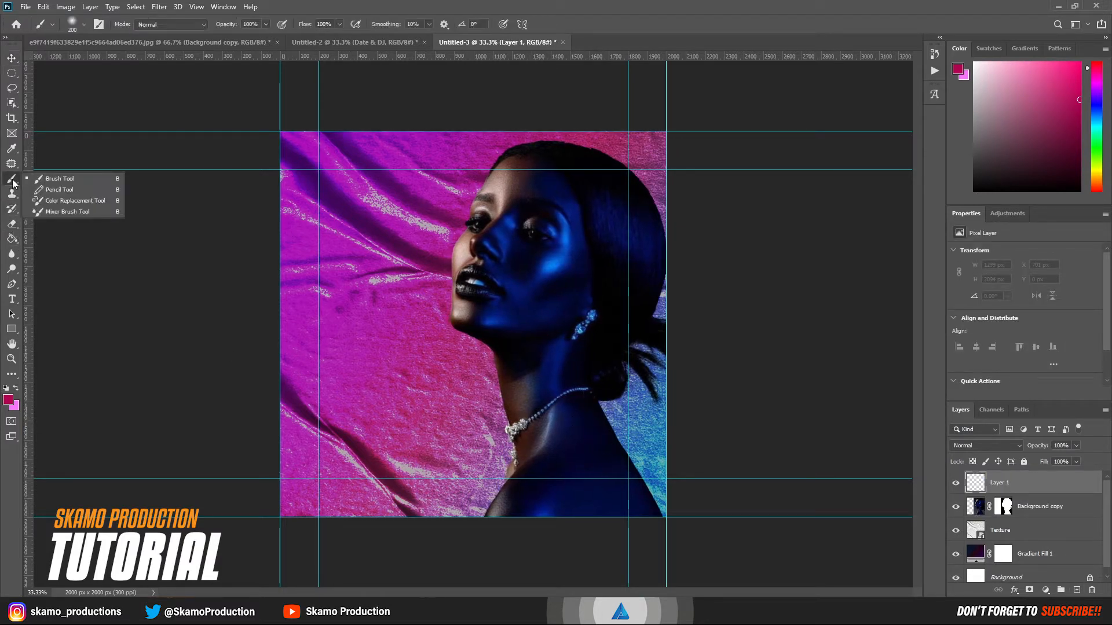
click(58, 179)
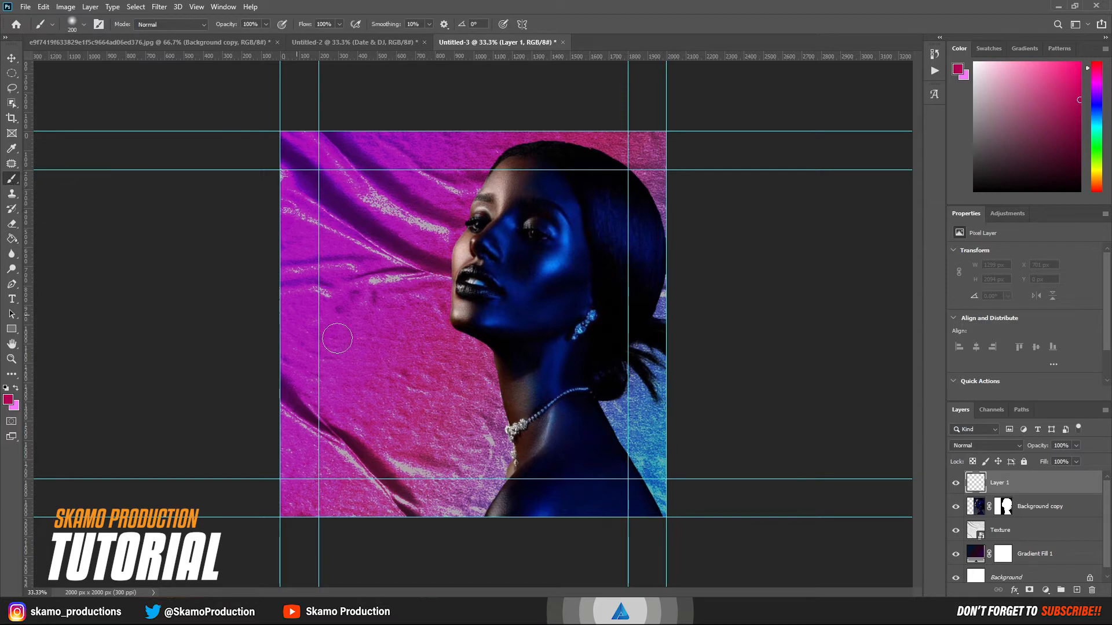
right_click(382, 388)
click(439, 382)
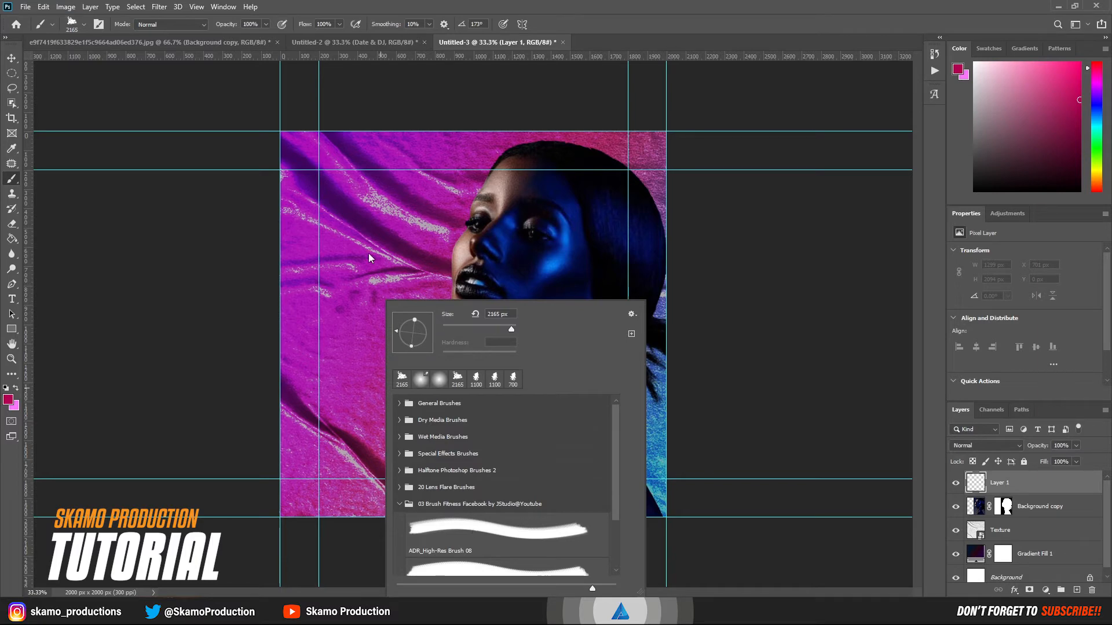
click(410, 348)
click(431, 349)
click(435, 335)
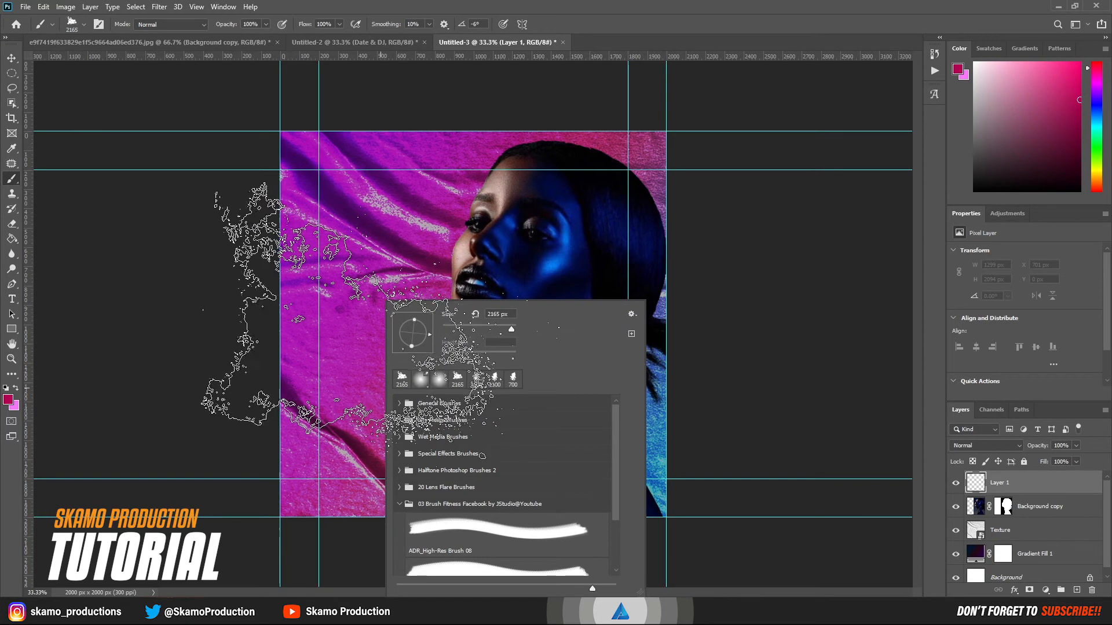
click(434, 327)
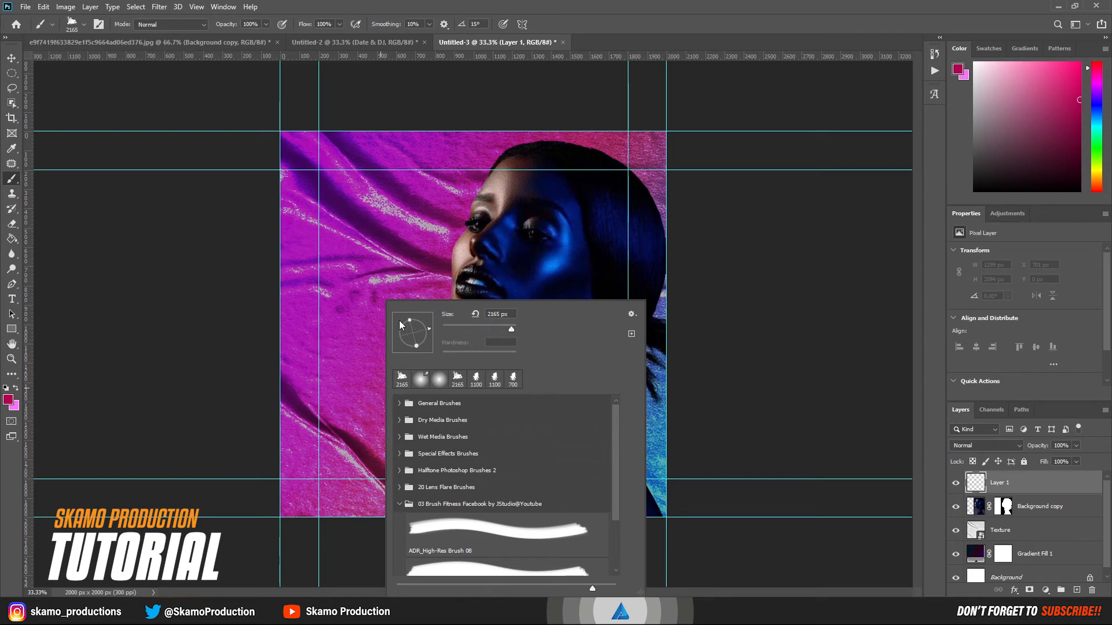
click(429, 327)
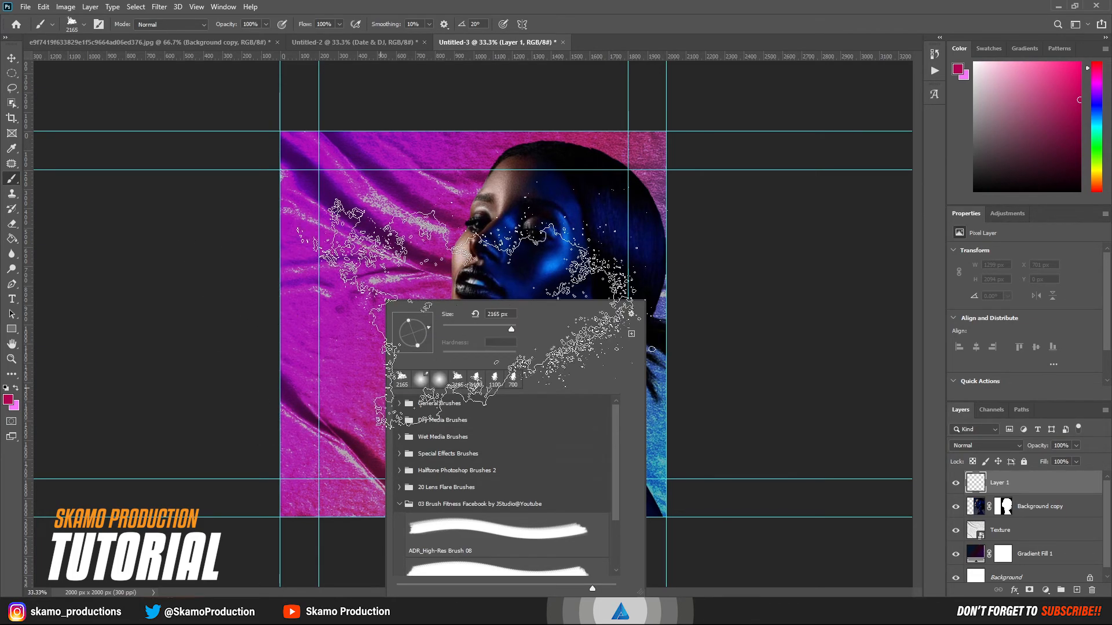
click(604, 35)
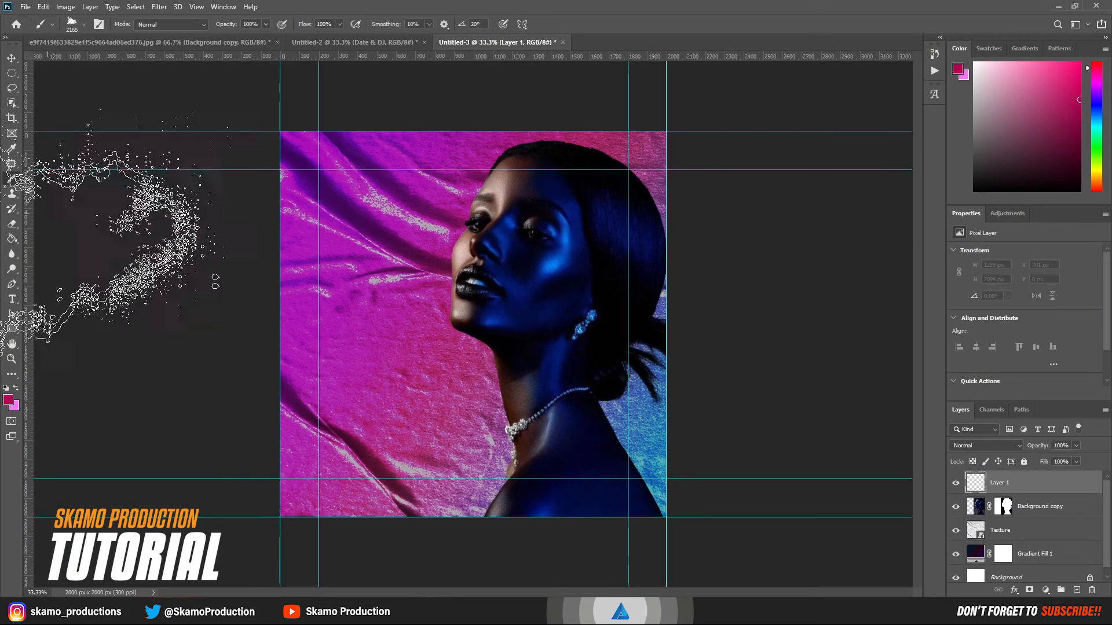
Sample dark navy 03083b from the portrait's face as foreground colour and paint a splatter band across the canvas's bottom on the new layer.
click(8, 400)
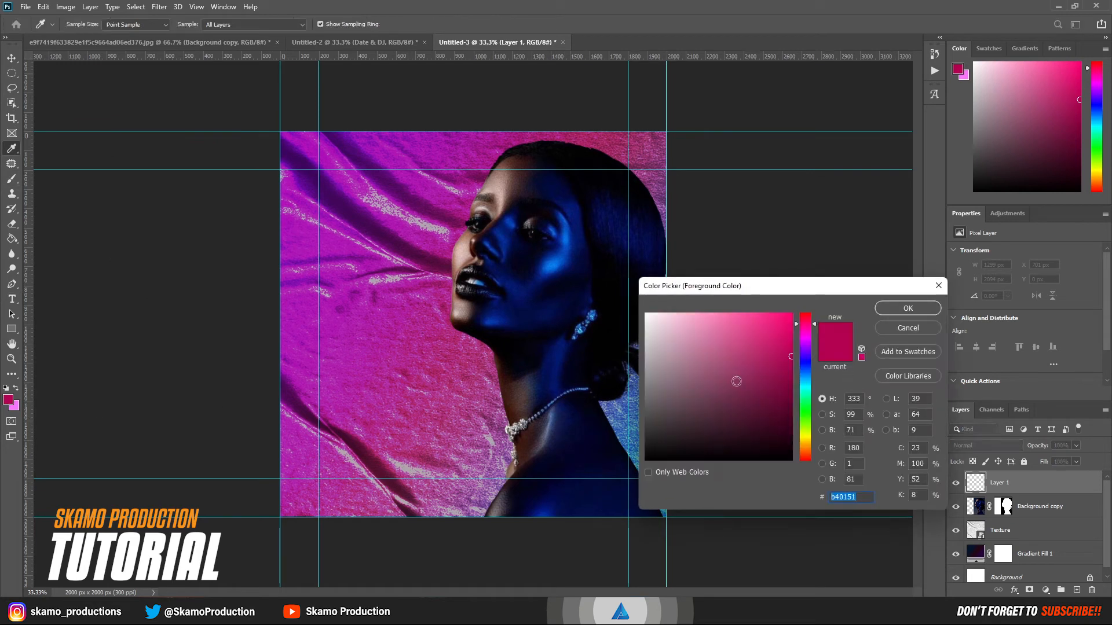
click(552, 242)
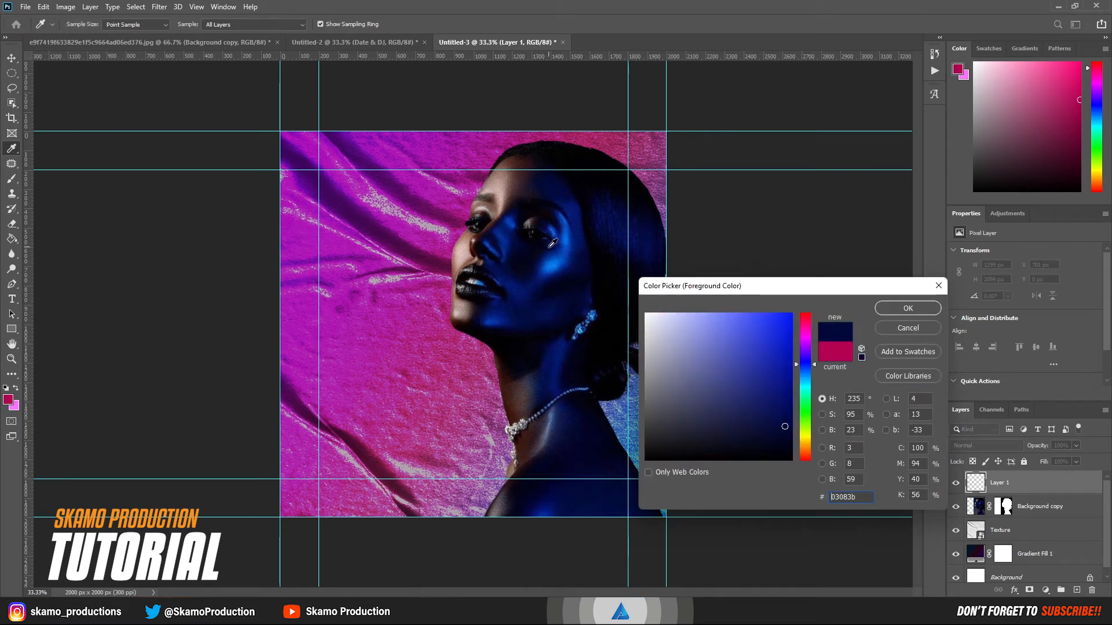
click(908, 308)
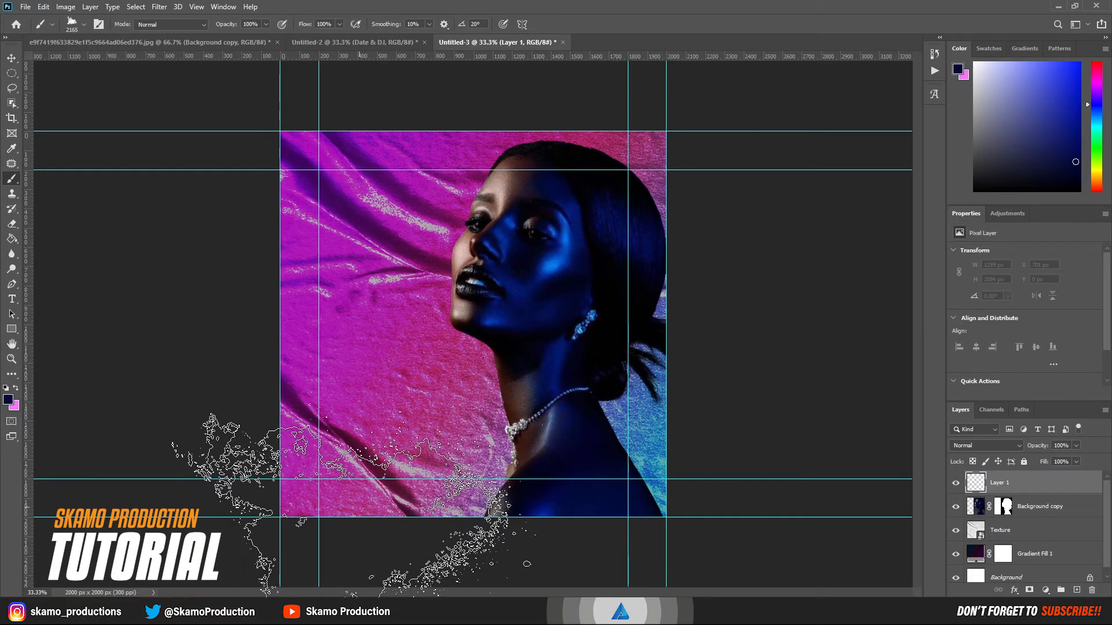
mouse_move(353, 579)
mouse_down()
mouse_move(376, 596)
mouse_move(338, 587)
mouse_move(731, 594)
mouse_up()
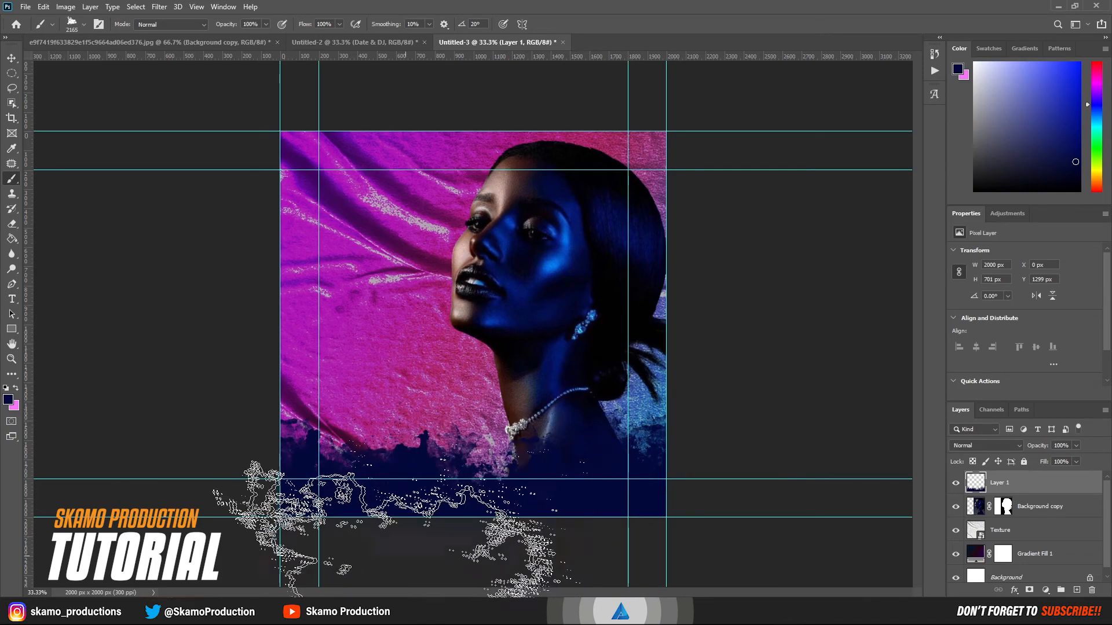
click(283, 509)
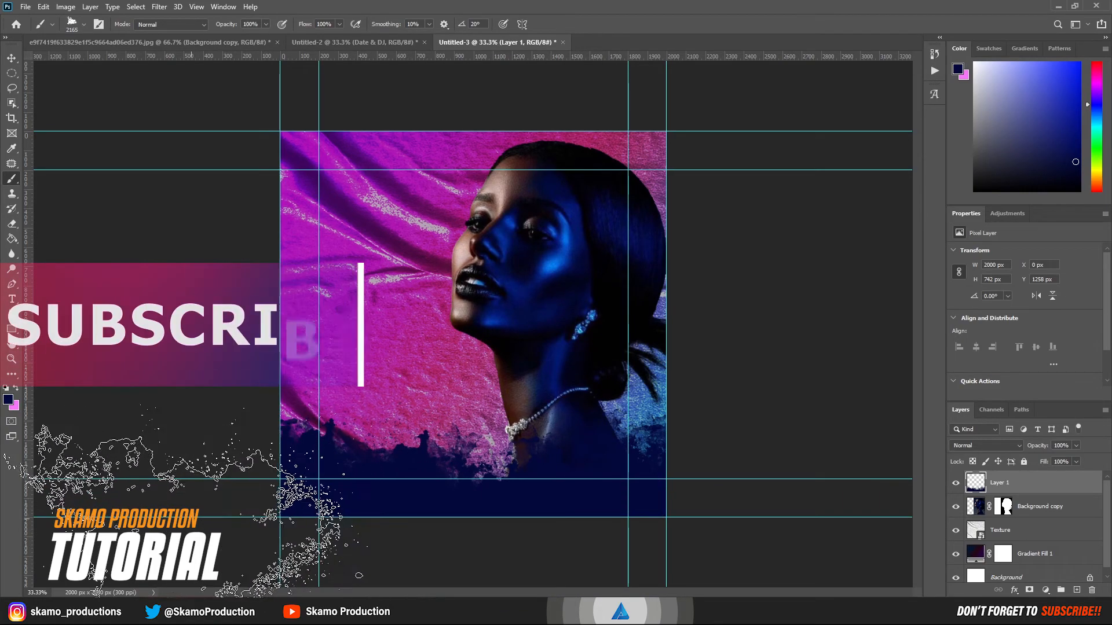
click(12, 58)
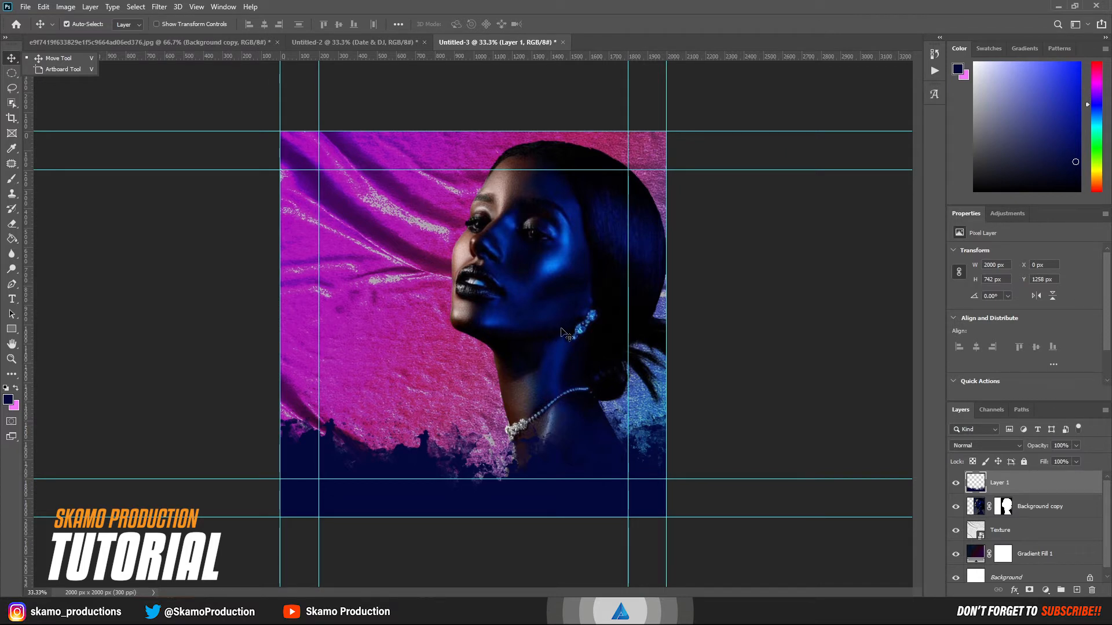
Add the title text GIRLS in Kenyan Coffee Regular at the canvas's upper left and colour it white ffffff.
click(11, 299)
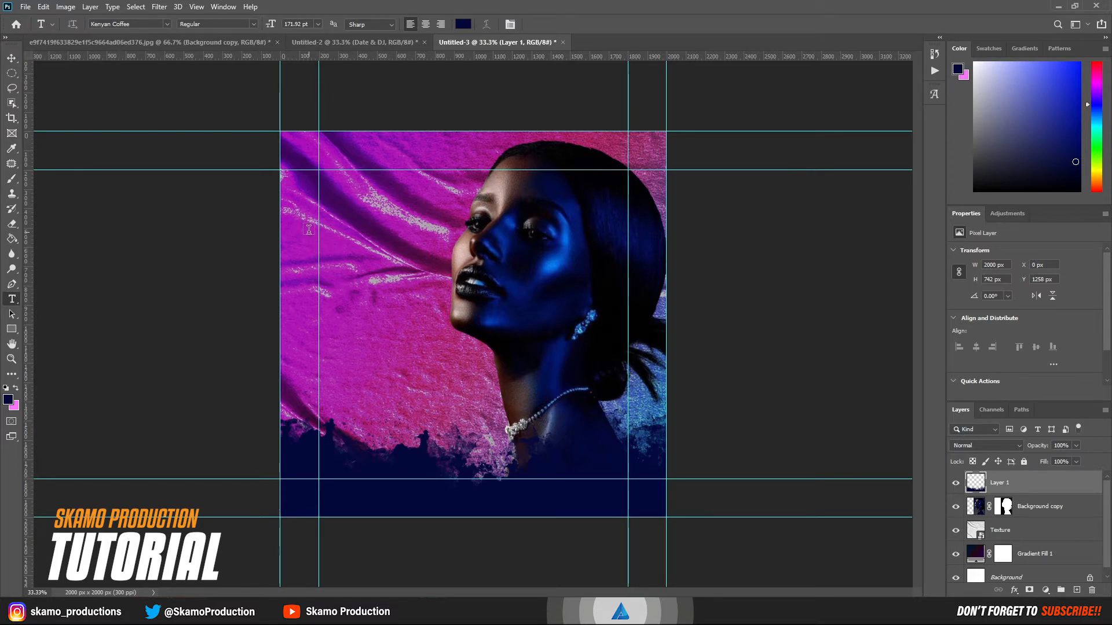
click(309, 230)
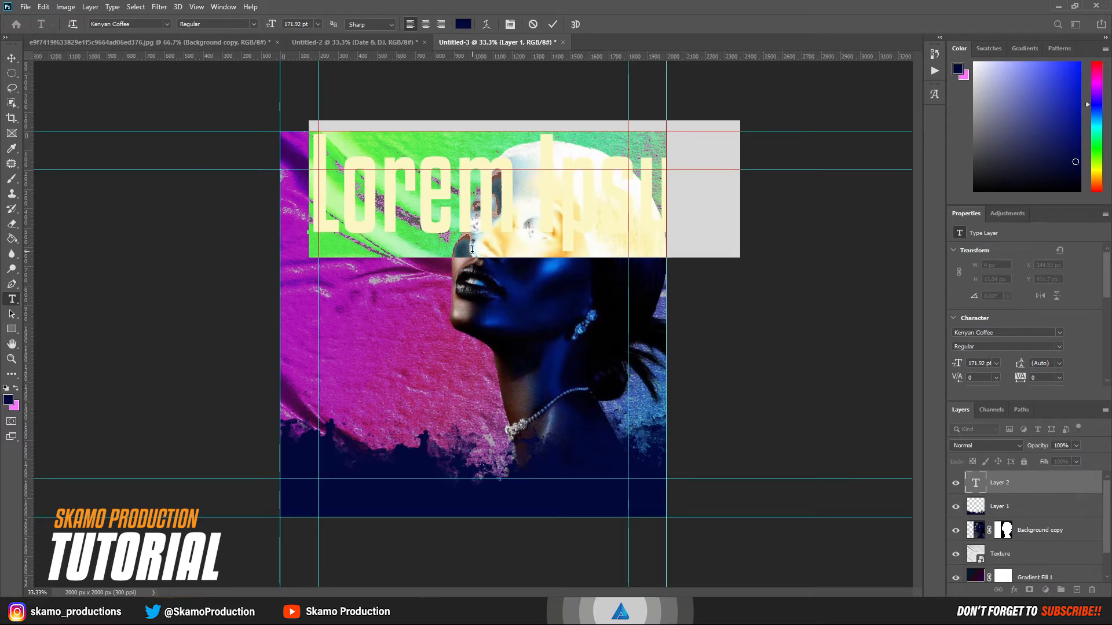
text(GIRL)
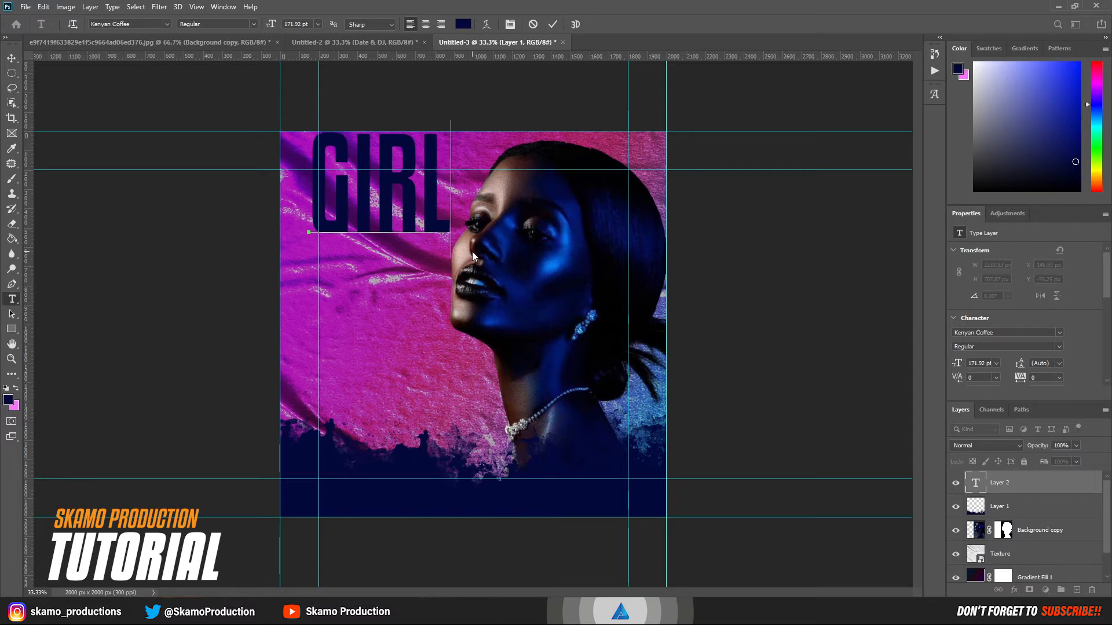
text(S)
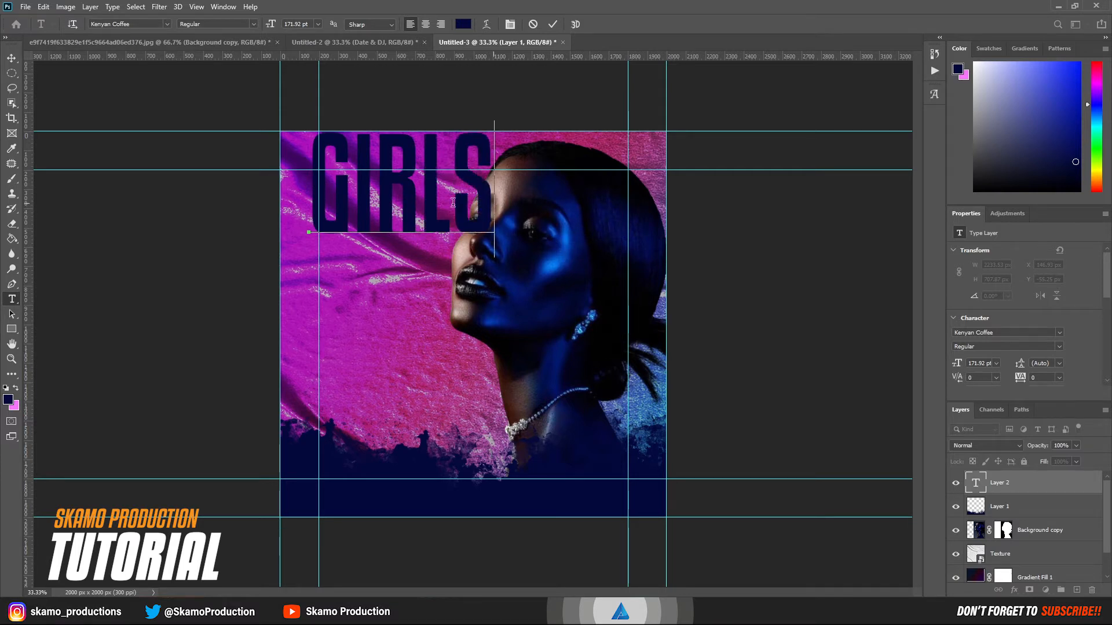
drag(493, 202, 268, 169)
click(463, 28)
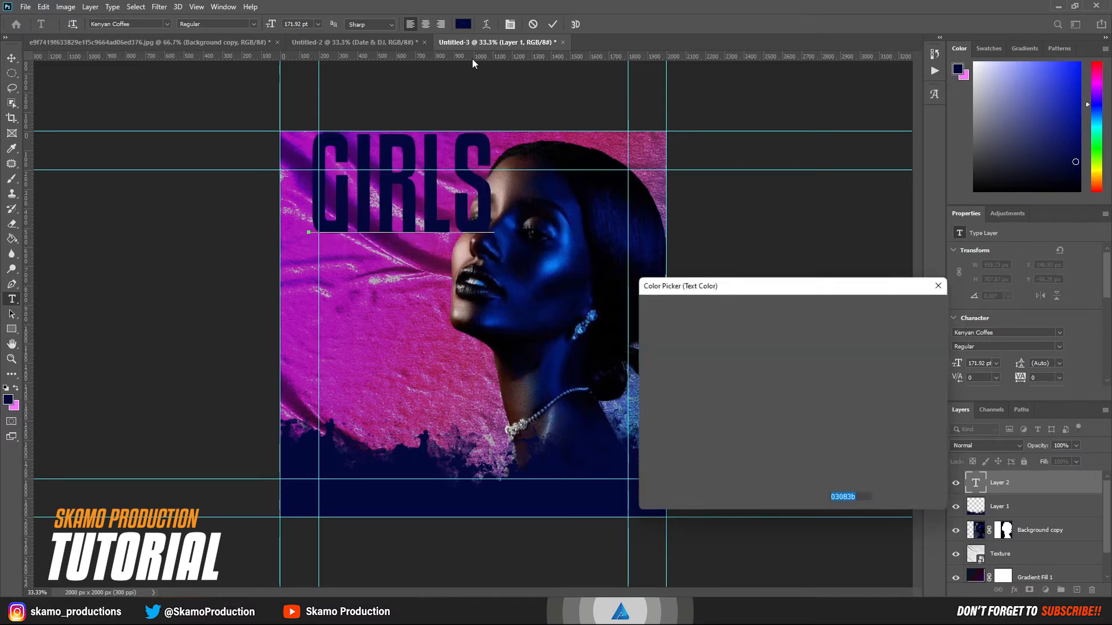
drag(654, 322, 614, 310)
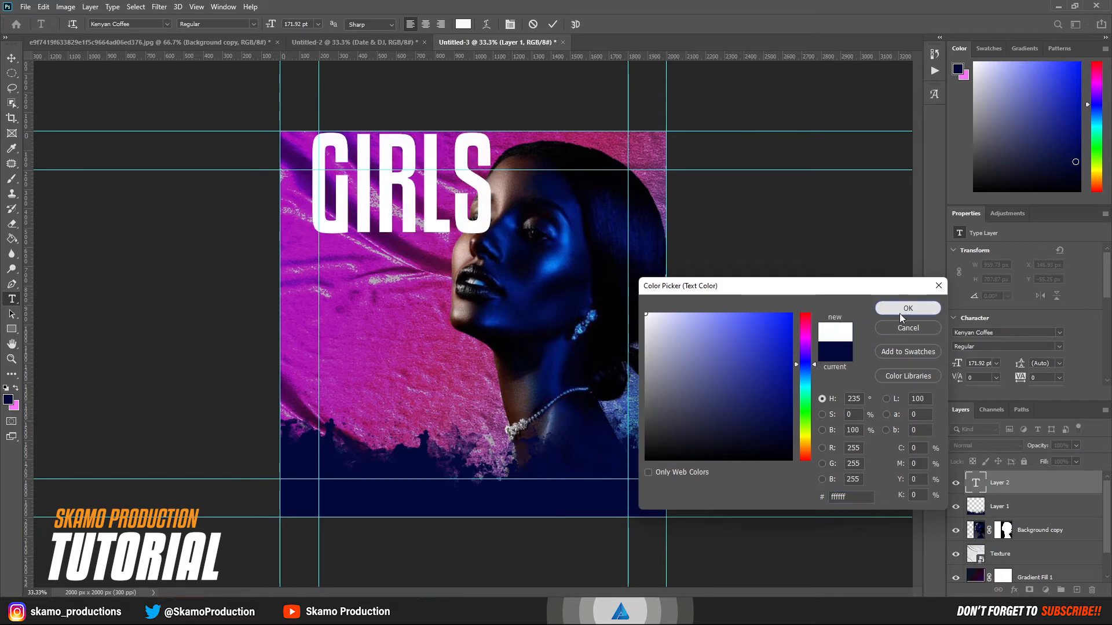
click(898, 312)
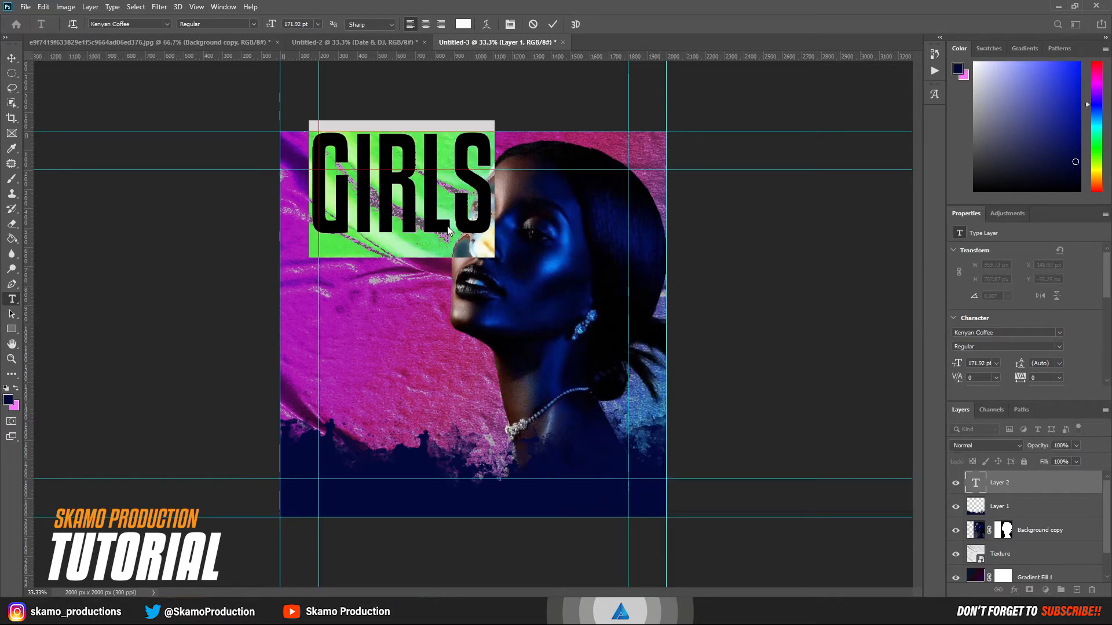
Move the GIRLS text down to the left of the portrait's face and reduce its font size to 155.92 pt.
click(11, 58)
drag(447, 218, 417, 318)
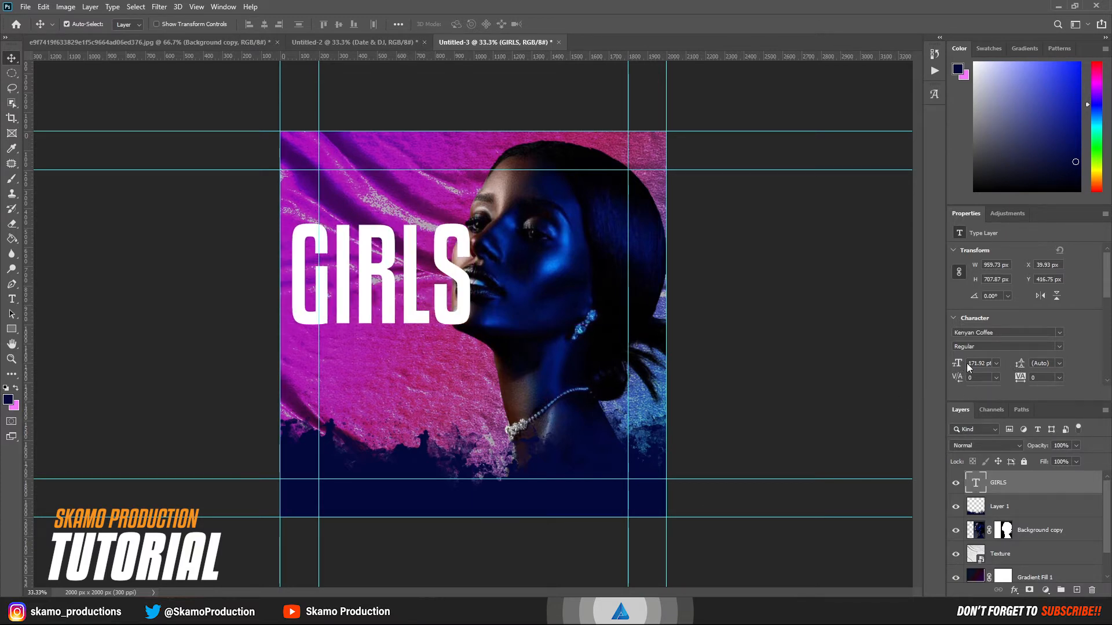
drag(957, 364, 945, 362)
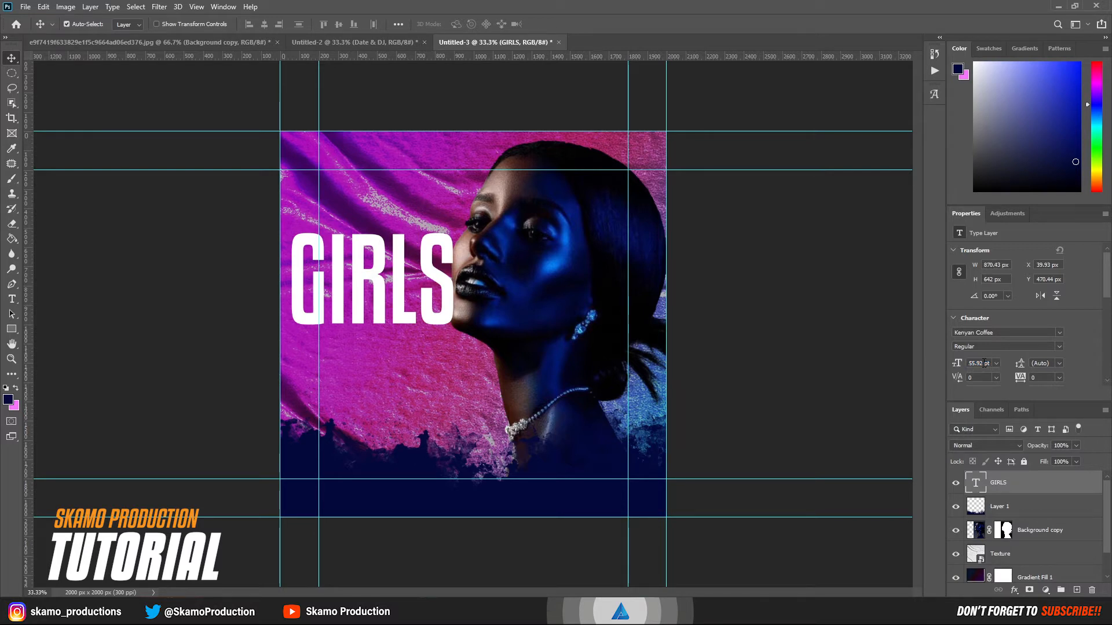
Duplicate the GIRLS text, change the copy to NIGHT, and place it below GIRLS, offset to the right.
drag(451, 297, 467, 395)
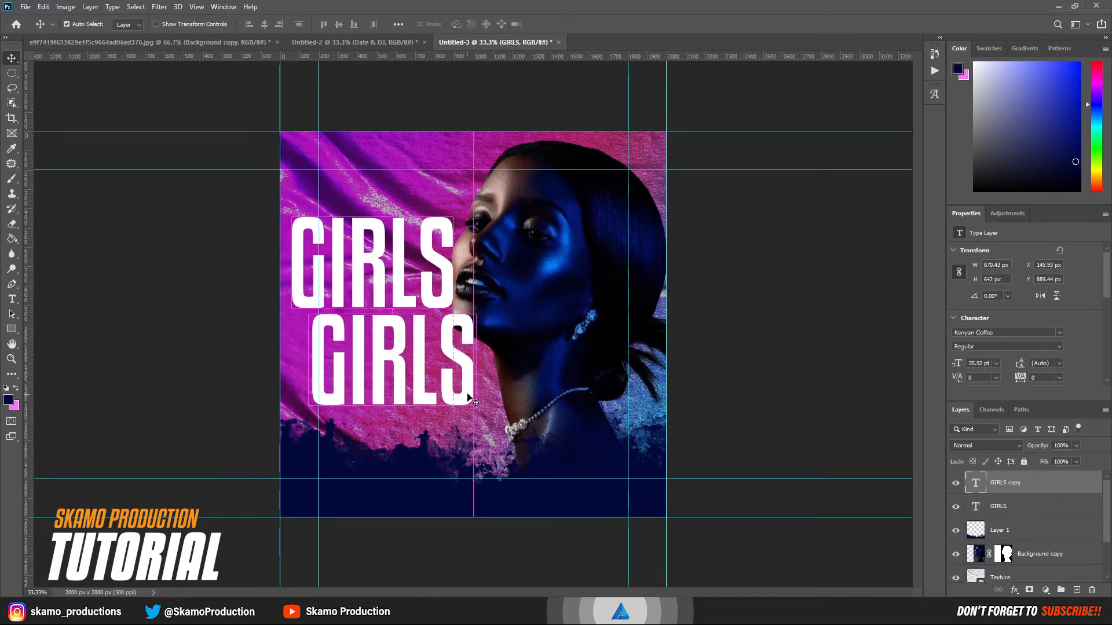
double_click(473, 399)
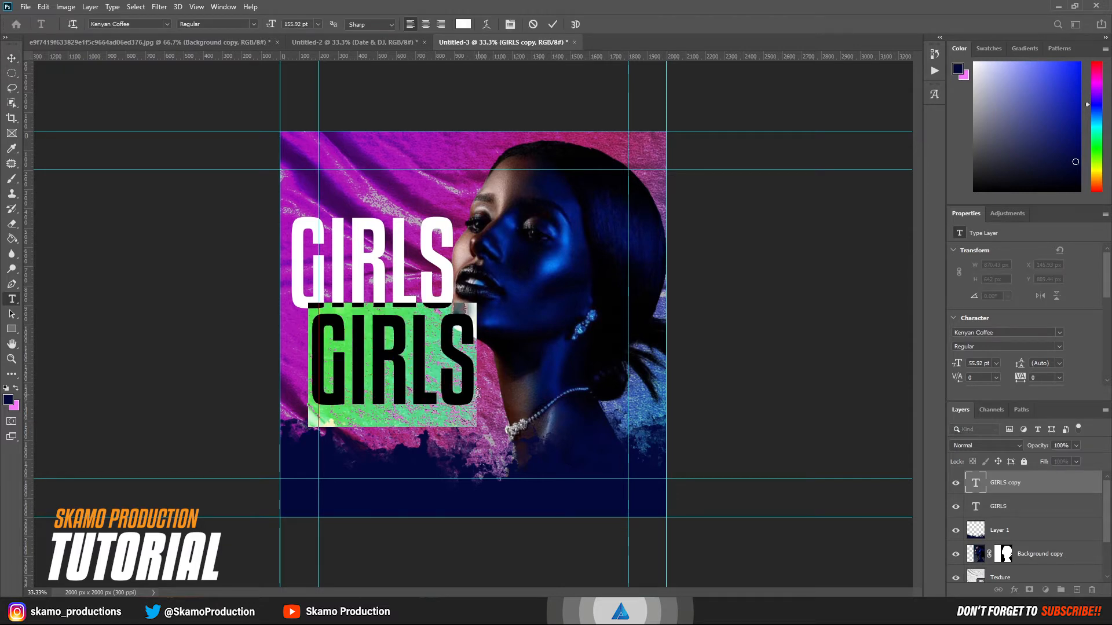
text(NIGHT)
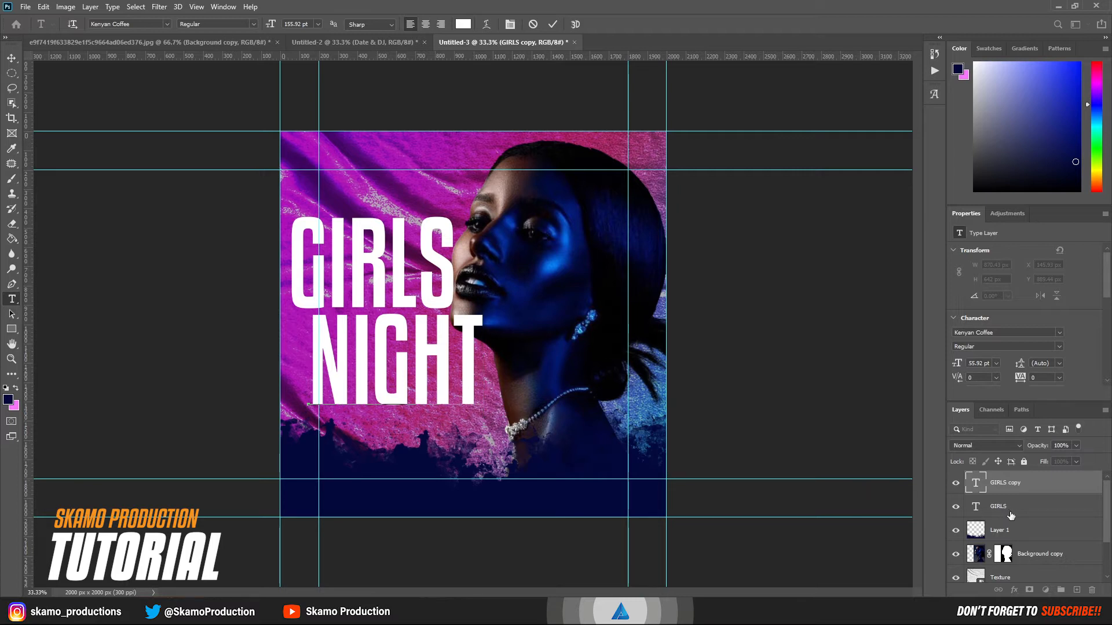
click(12, 58)
drag(444, 363, 461, 383)
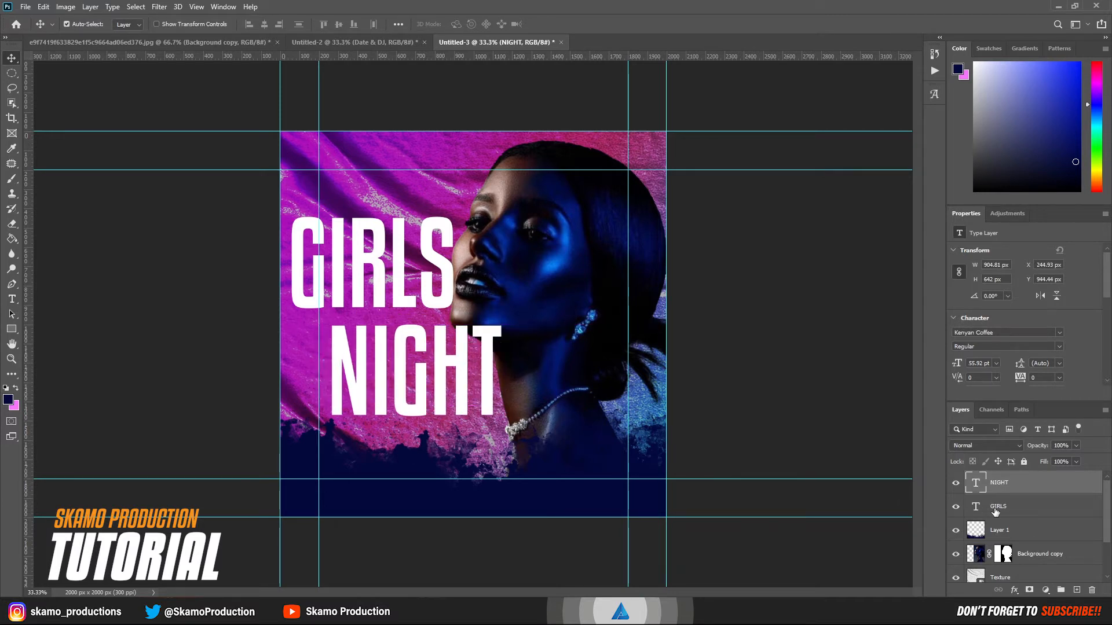
Skew the GIRLS and NIGHT text together by about -9.26° vertically and move both words slightly down beside the portrait's face.
shift+click(995, 509)
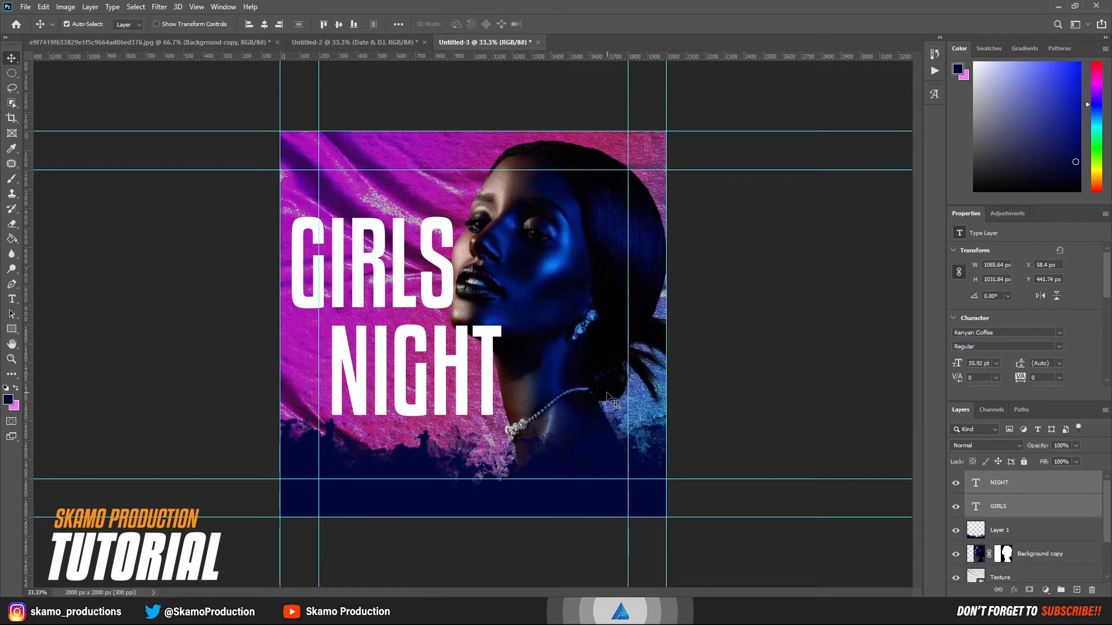
key(ctrl+t)
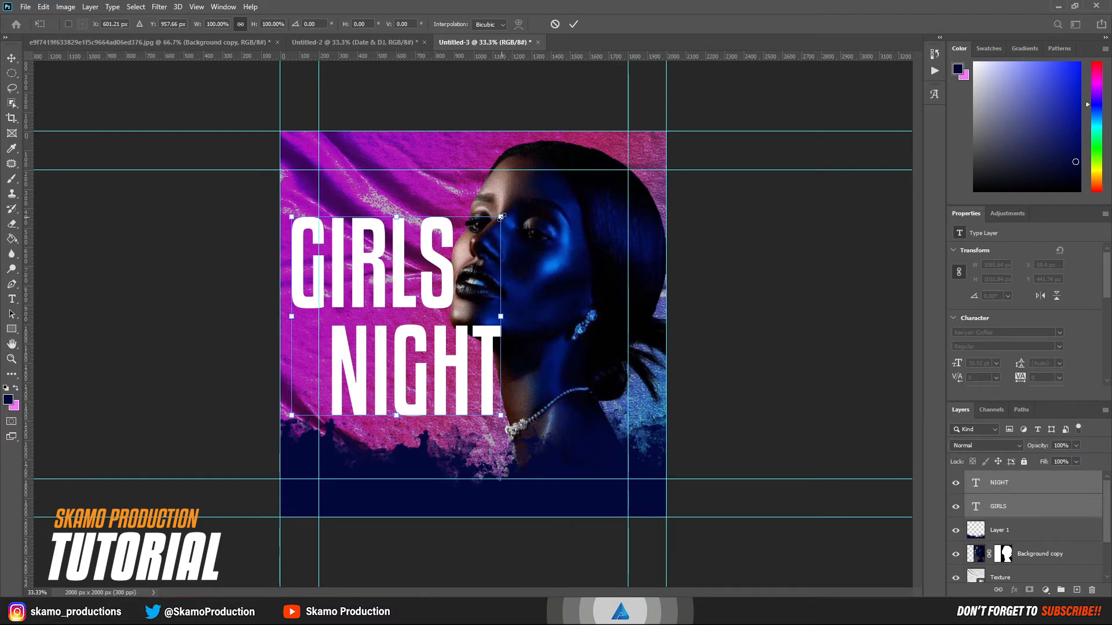
drag(501, 218, 507, 192)
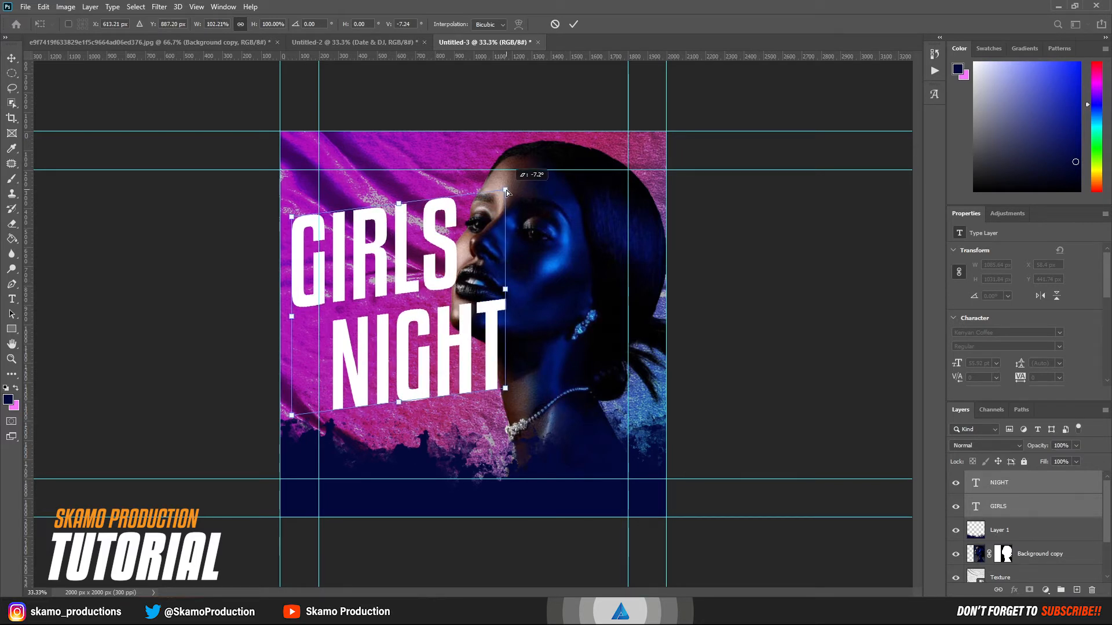
mouse_move(508, 192)
mouse_down()
mouse_move(503, 202)
mouse_move(497, 183)
mouse_up()
click(573, 24)
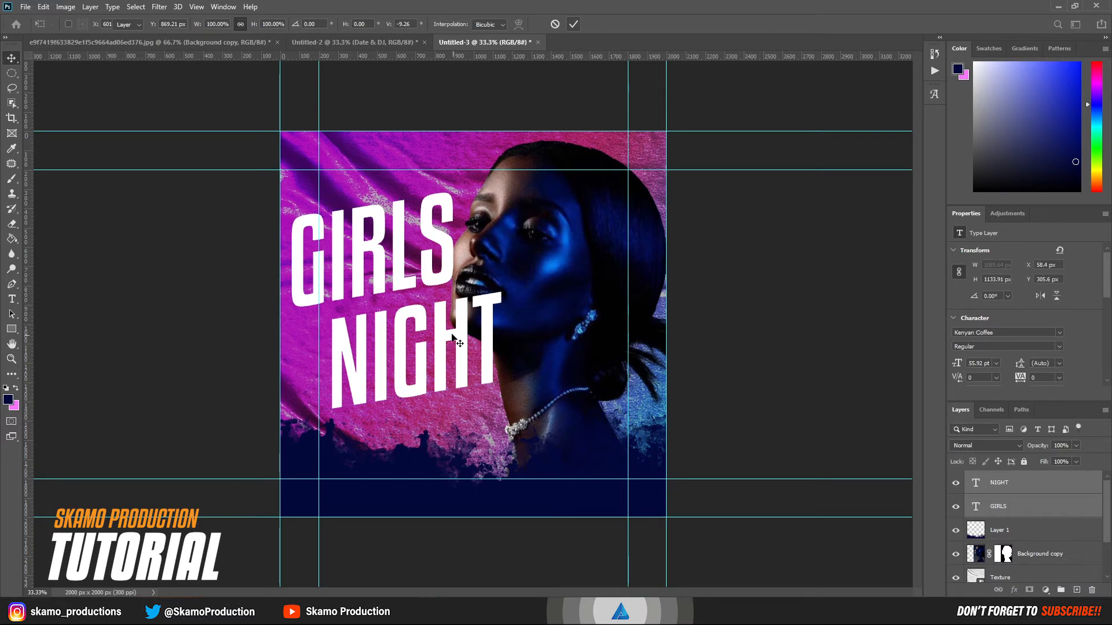
drag(465, 351, 458, 380)
key(ctrl)
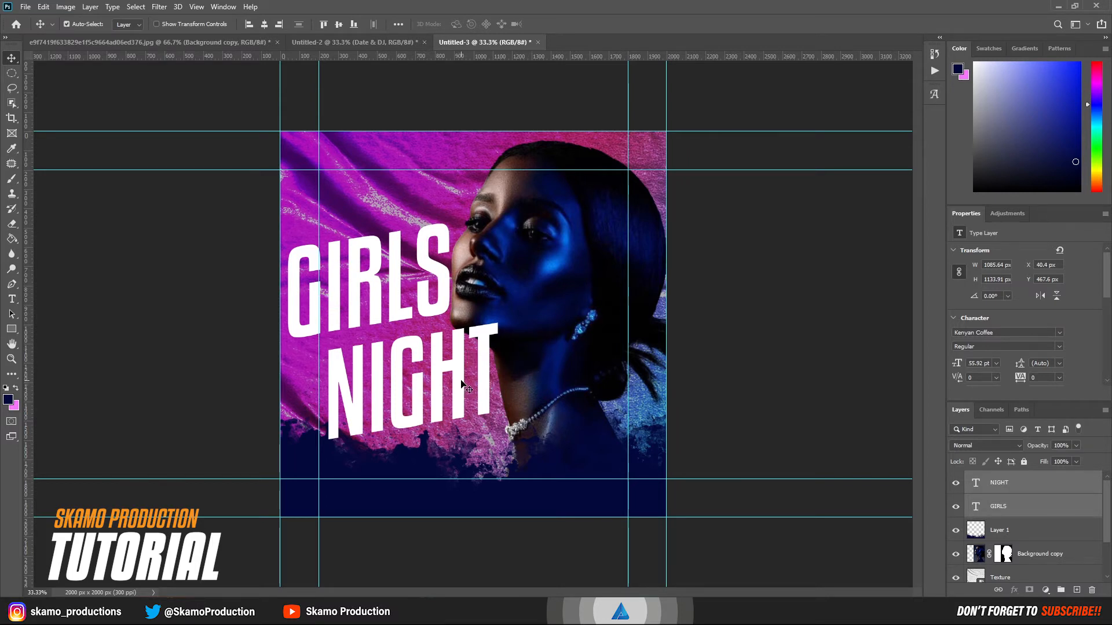
drag(464, 382, 463, 366)
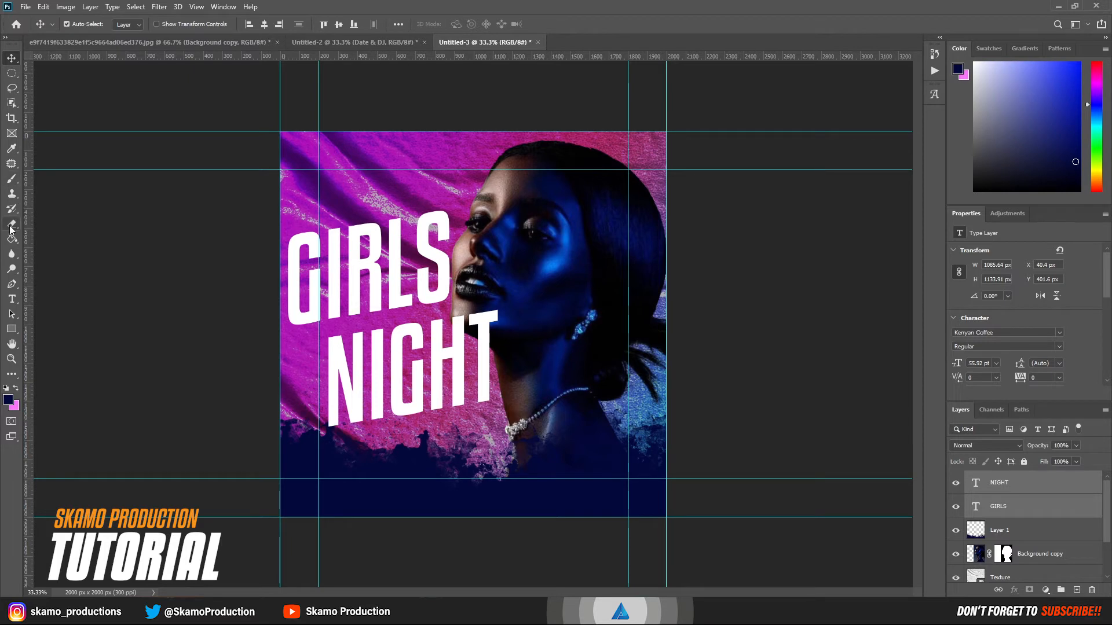
Activate the Brush tool and add a new empty layer above the NIGHT text.
click(13, 180)
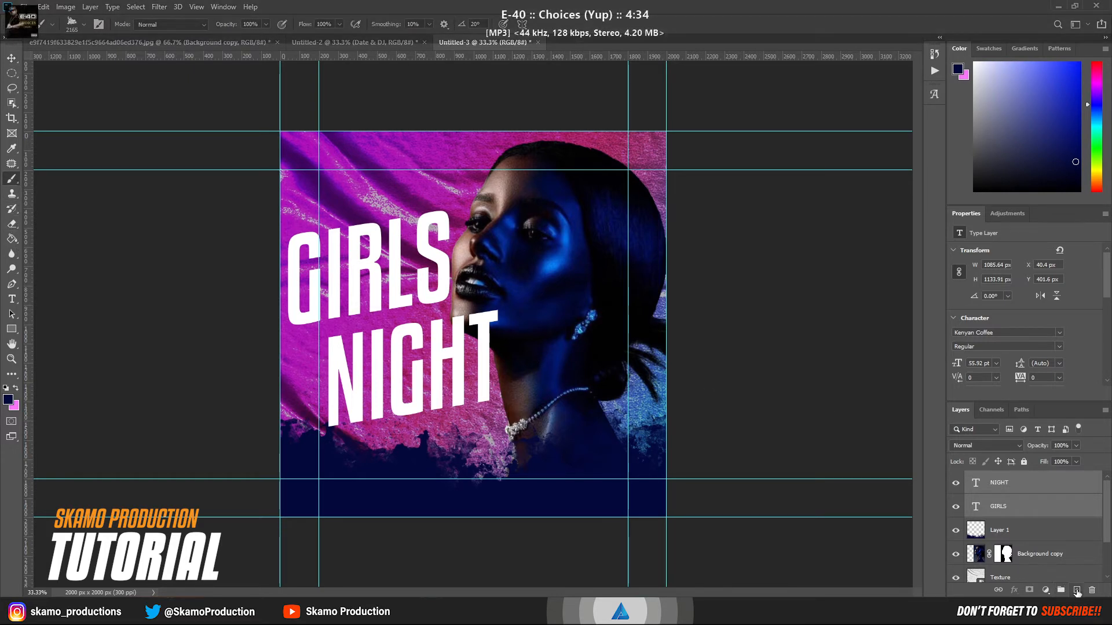
click(1076, 590)
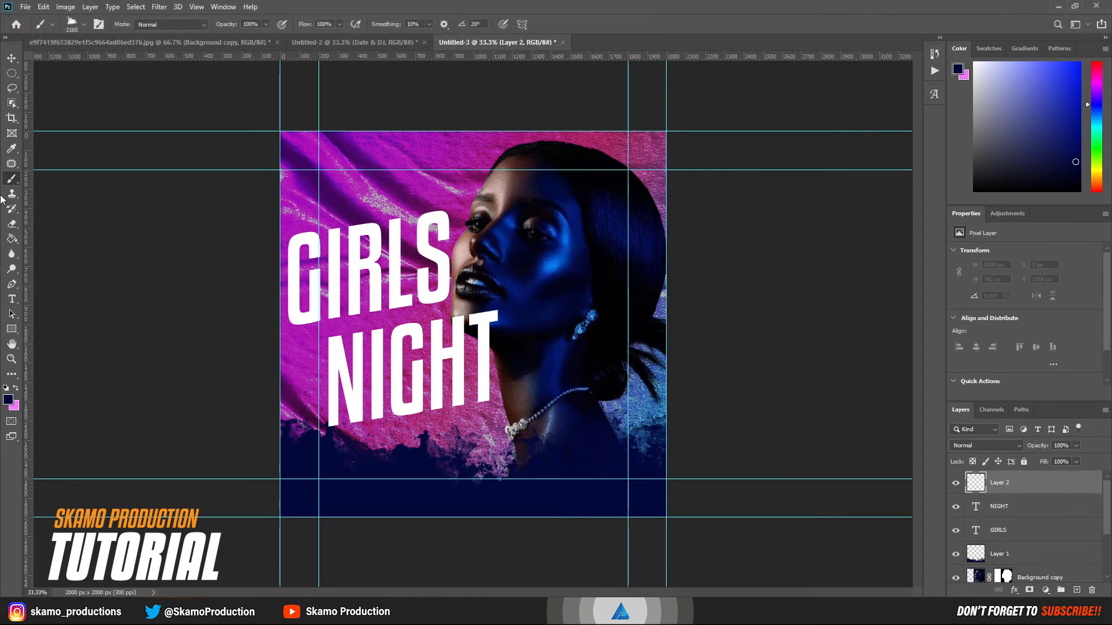
right_click(322, 186)
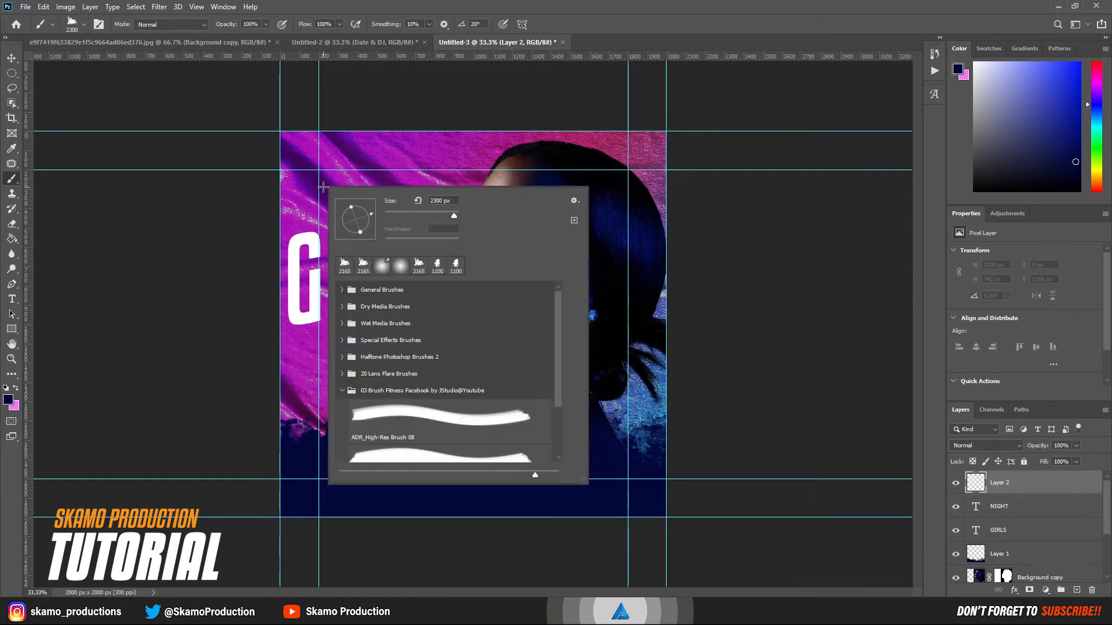
drag(453, 217, 431, 215)
key(e)
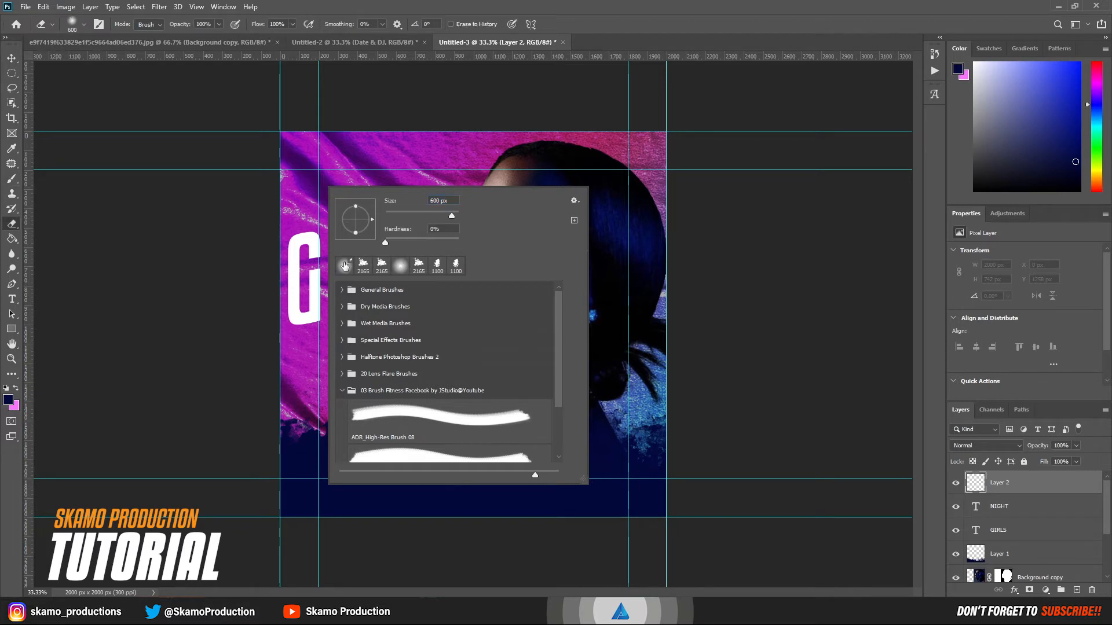
click(399, 267)
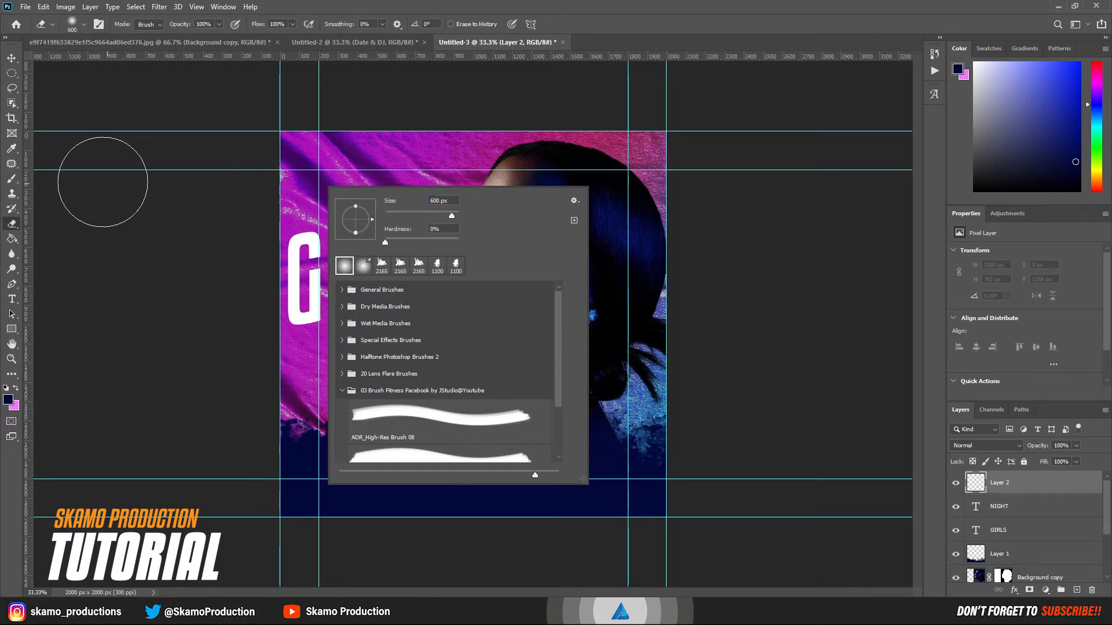
click(14, 149)
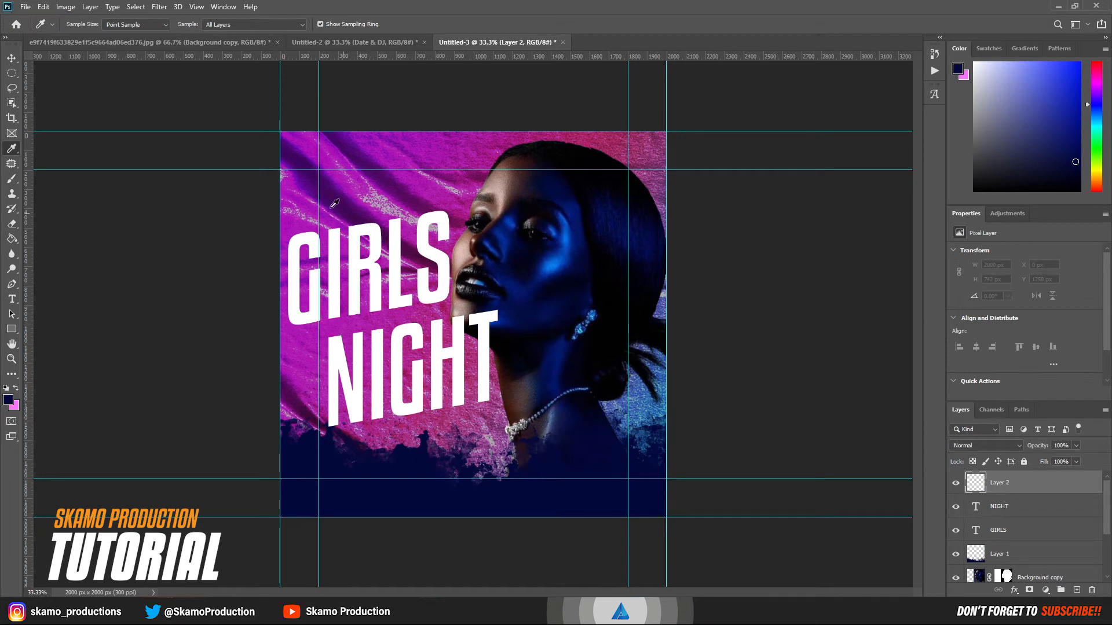
Set the Brush tool to a soft round tip with 0% hardness and a size of about 1811 px.
click(11, 179)
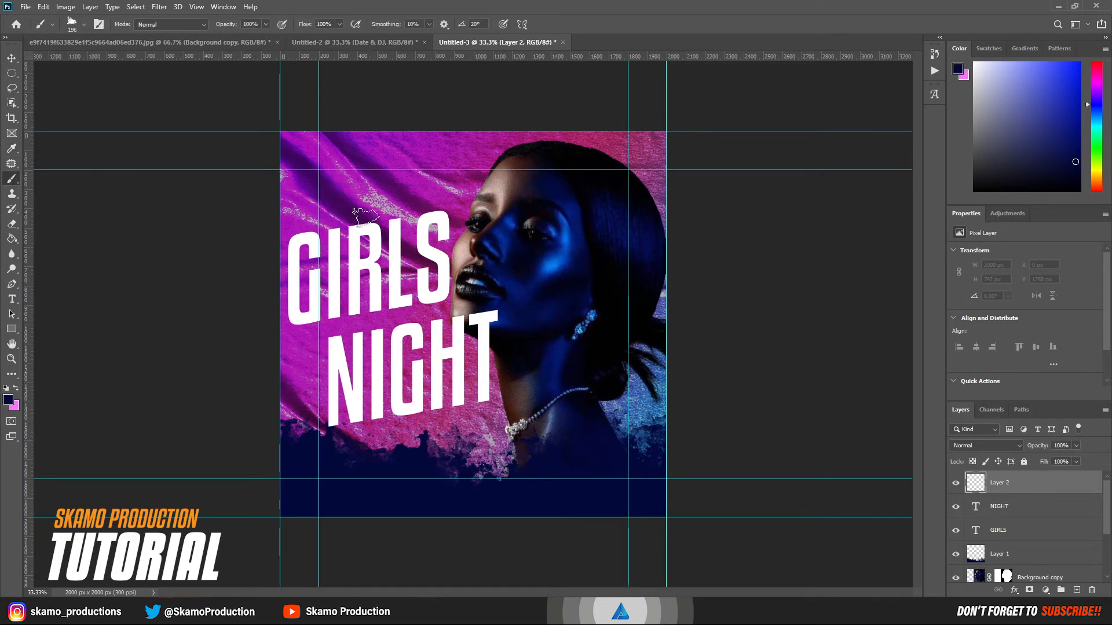
right_click(371, 217)
click(391, 290)
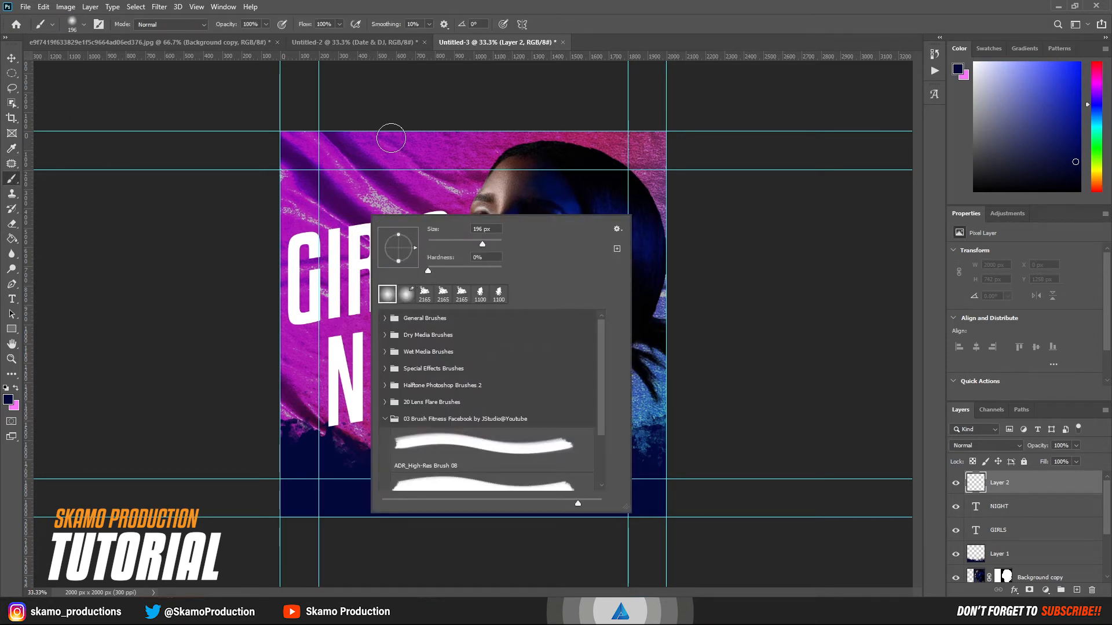
drag(486, 244, 496, 246)
click(619, 20)
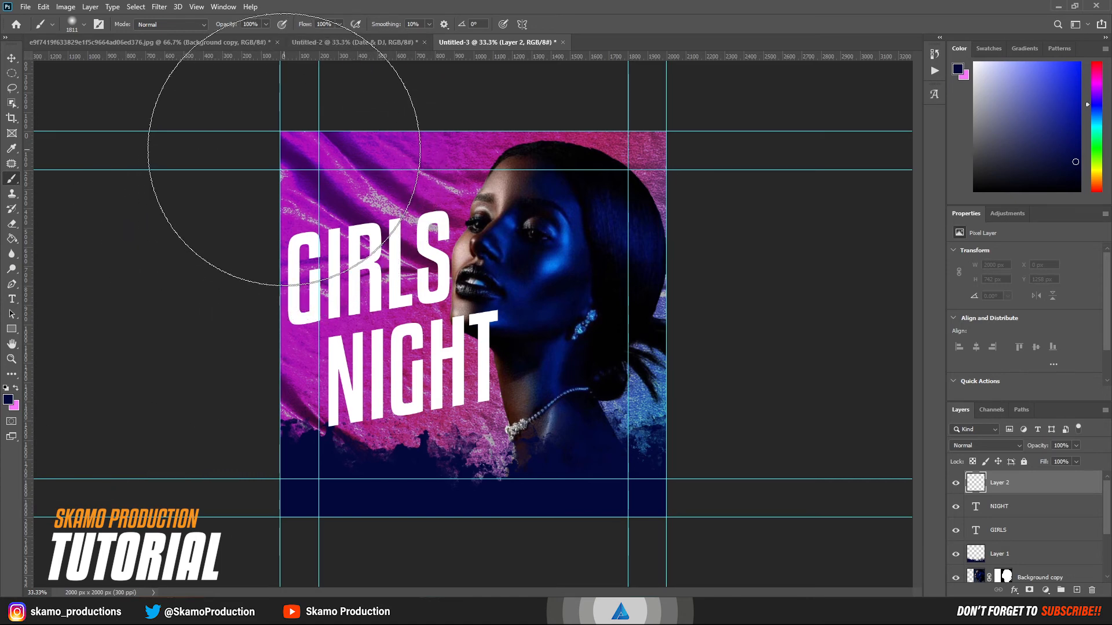
Paint soft navy shading over the canvas's upper-left corner and left edge on the new layer.
drag(248, 137, 246, 144)
click(376, 135)
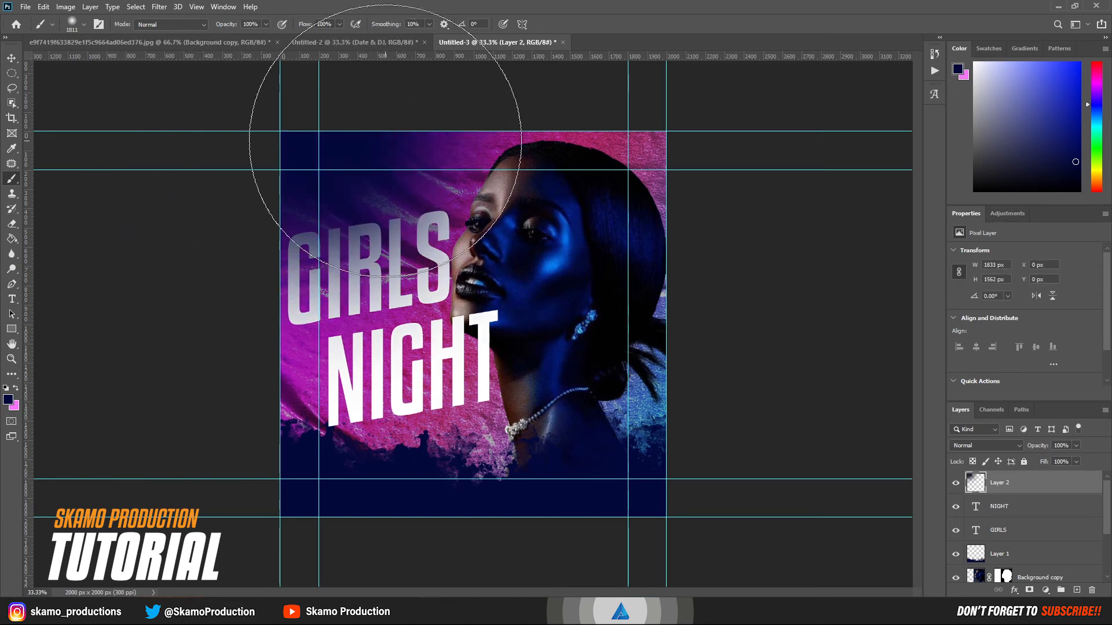
click(346, 137)
click(245, 200)
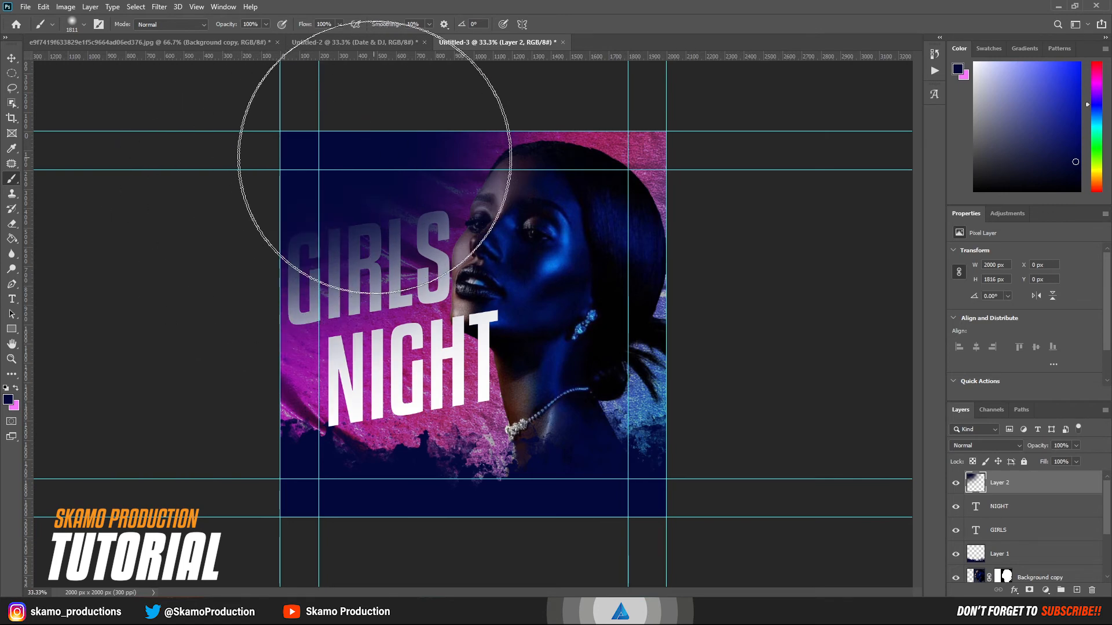
click(383, 145)
click(219, 237)
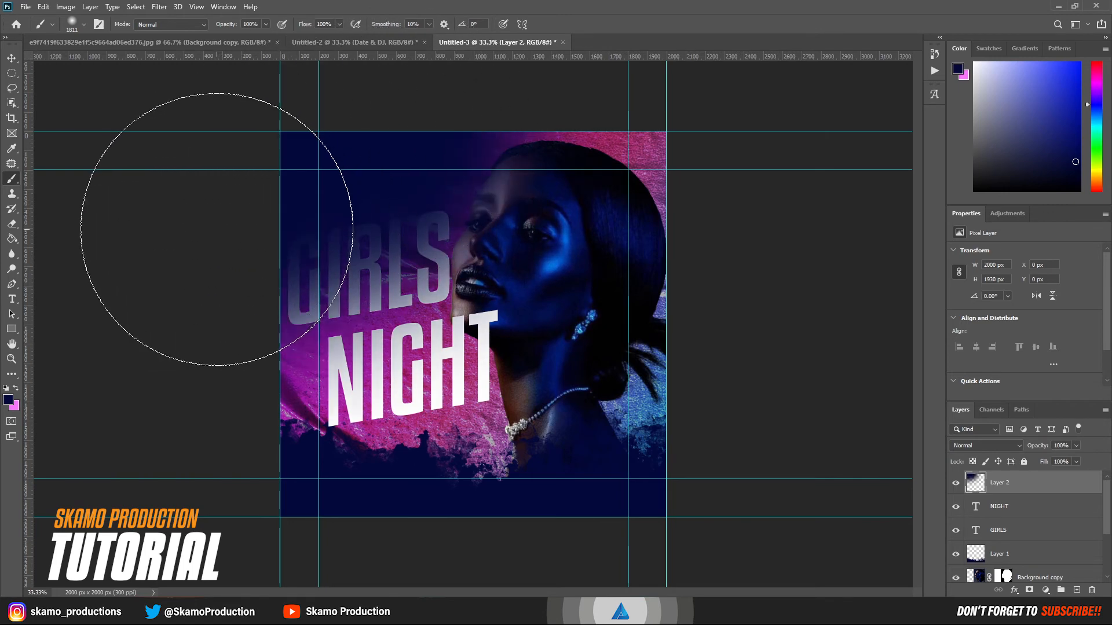
Set the navy shading layer's blend mode to Soft Light.
click(12, 58)
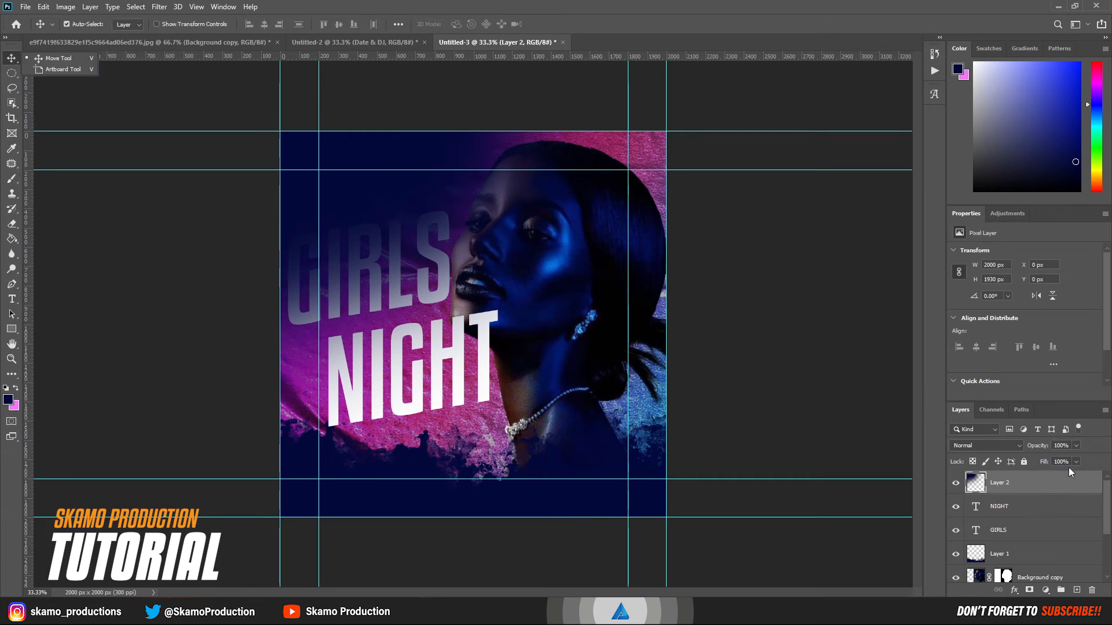
click(991, 446)
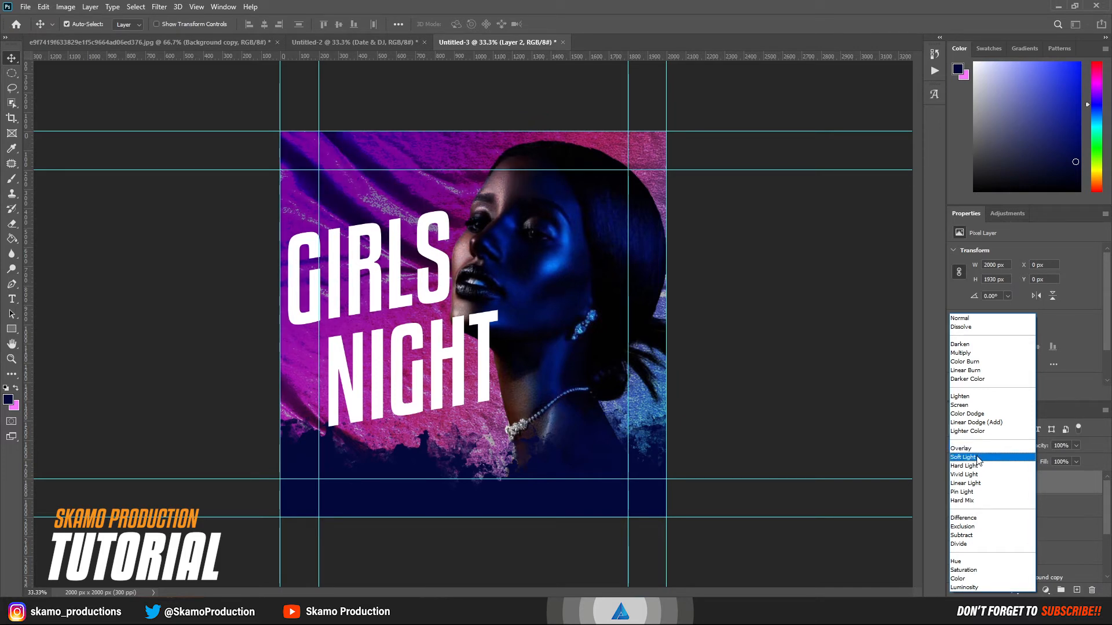
click(978, 458)
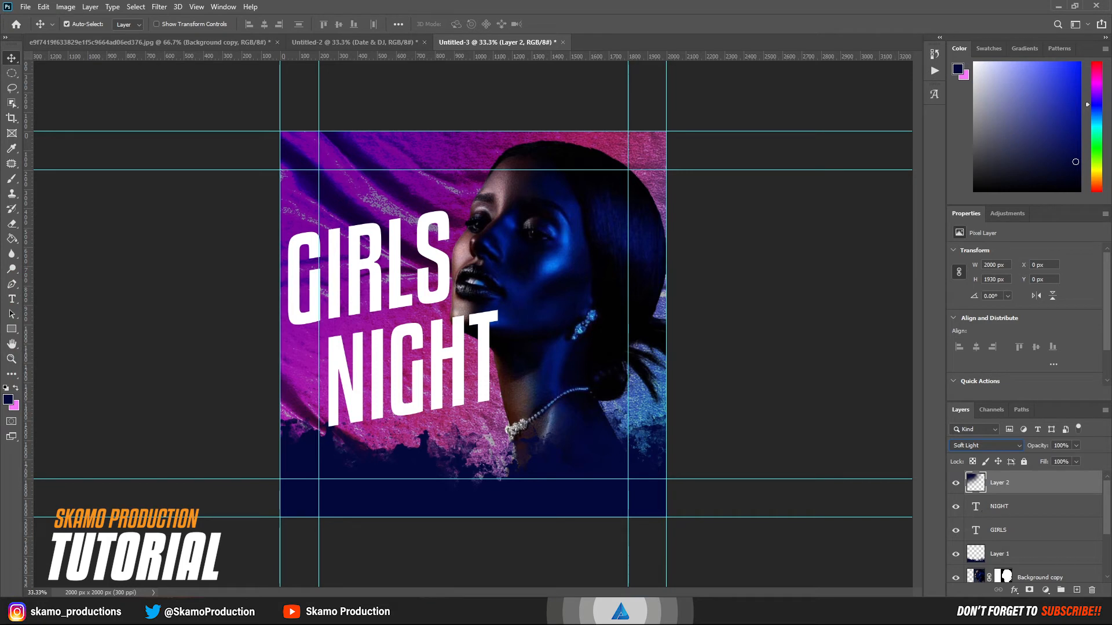
Add another layer on top and paint one soft white 1811 px brush spot near the end of NIGHT.
click(1077, 590)
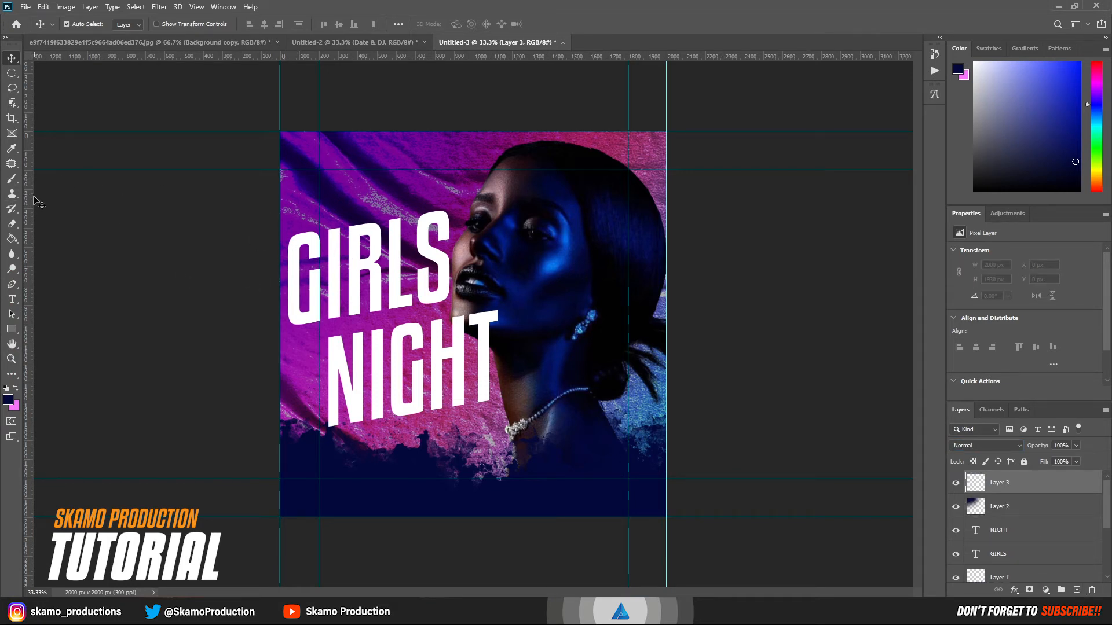
click(12, 180)
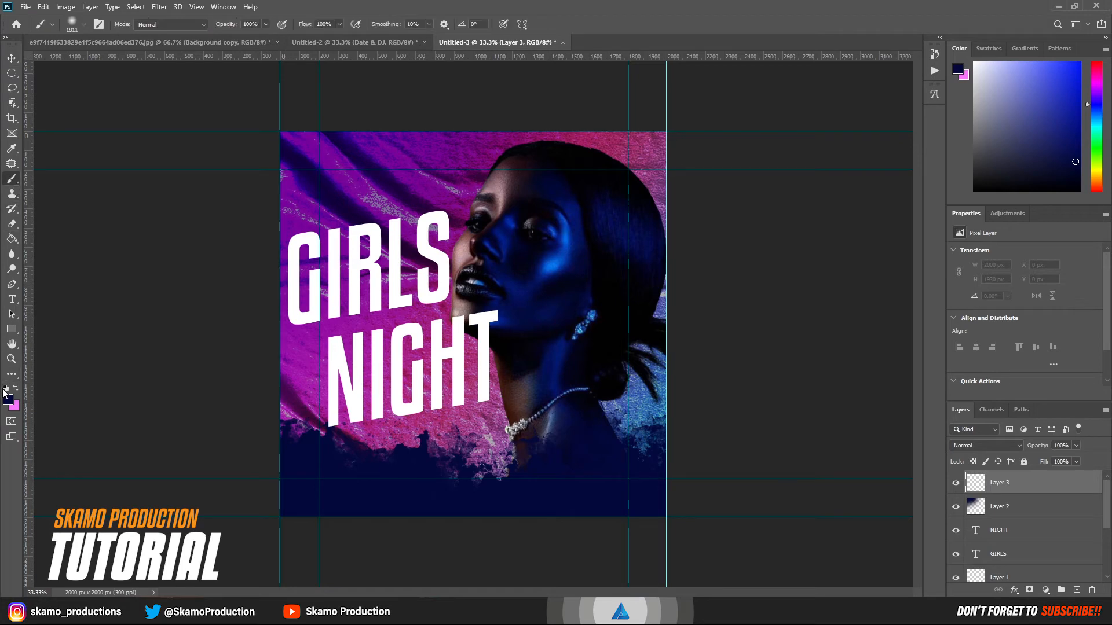
click(6, 387)
click(16, 388)
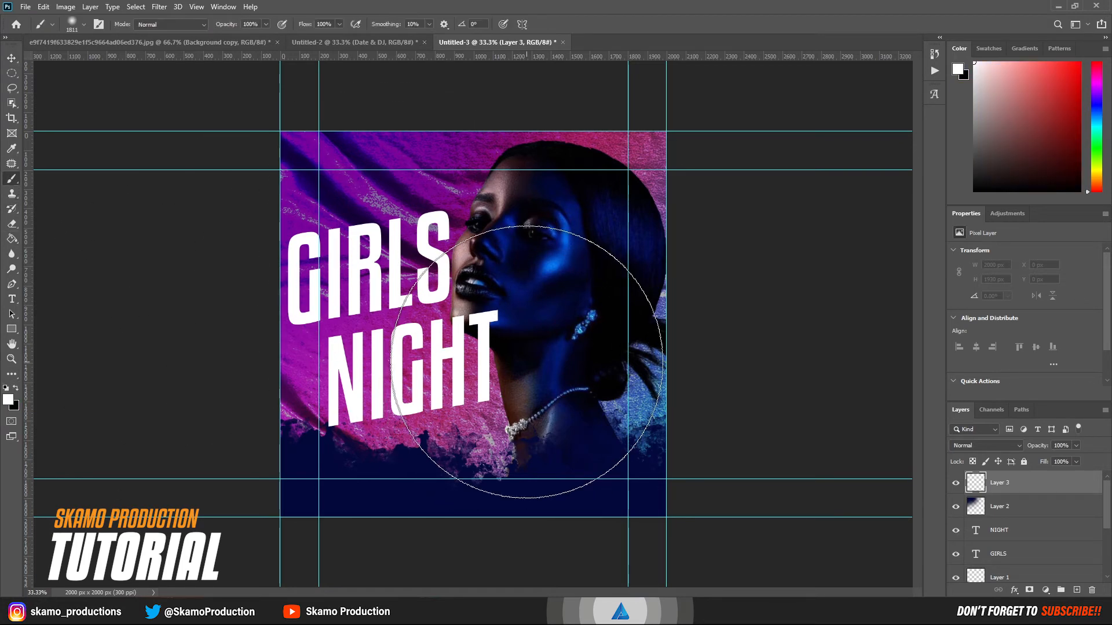
click(498, 330)
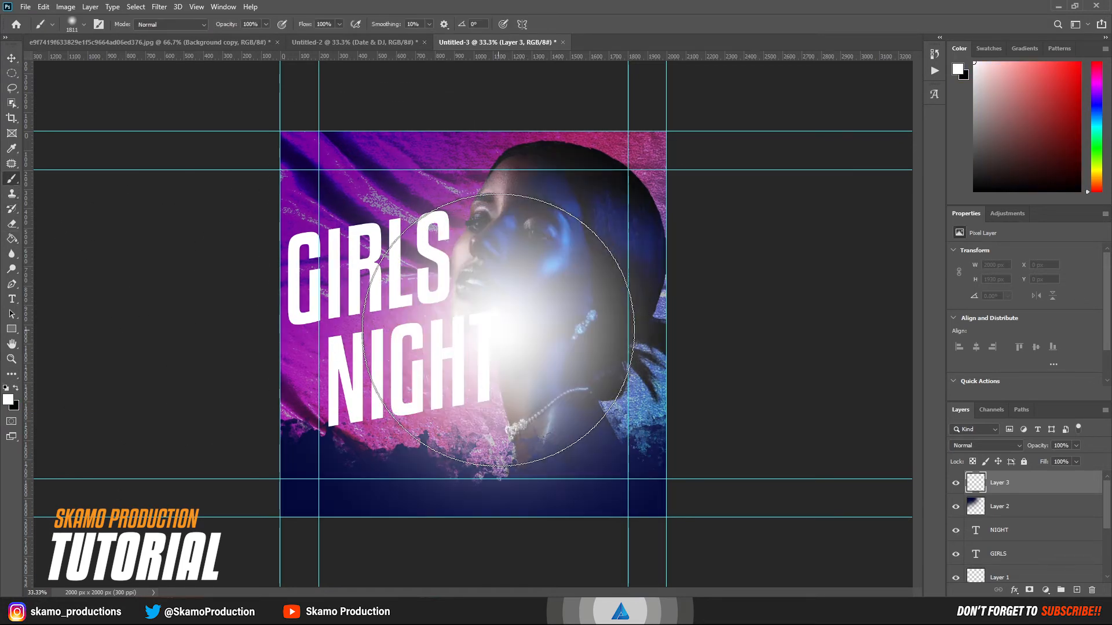
Narrow the white glow to about 39% width, rotate it about -42°, and move it to the canvas's upper-left corner.
click(12, 58)
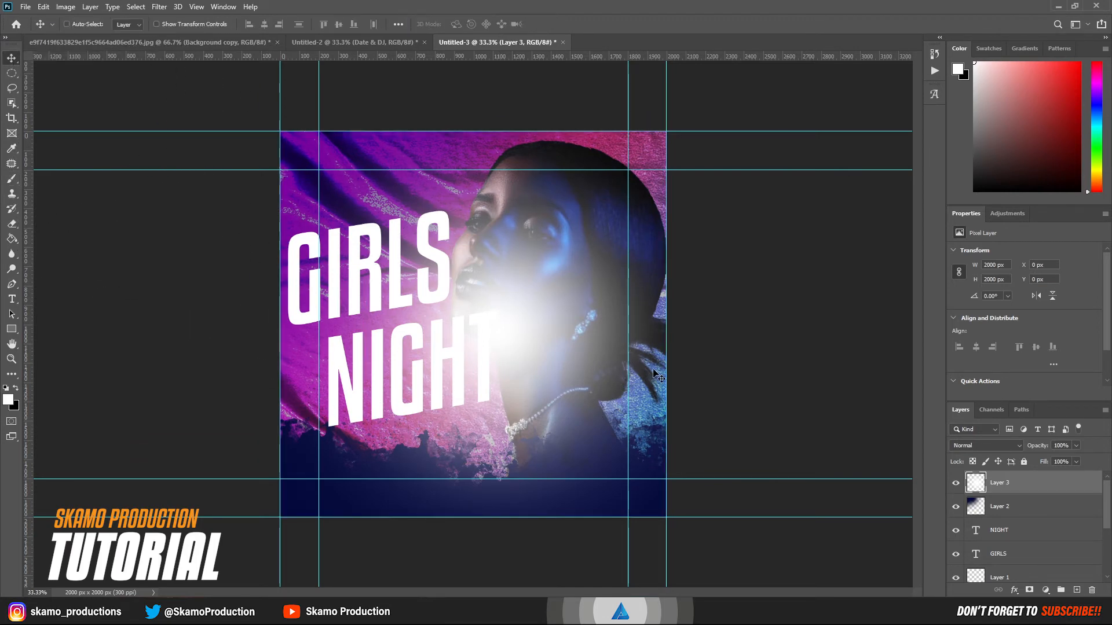
key(ctrl+t)
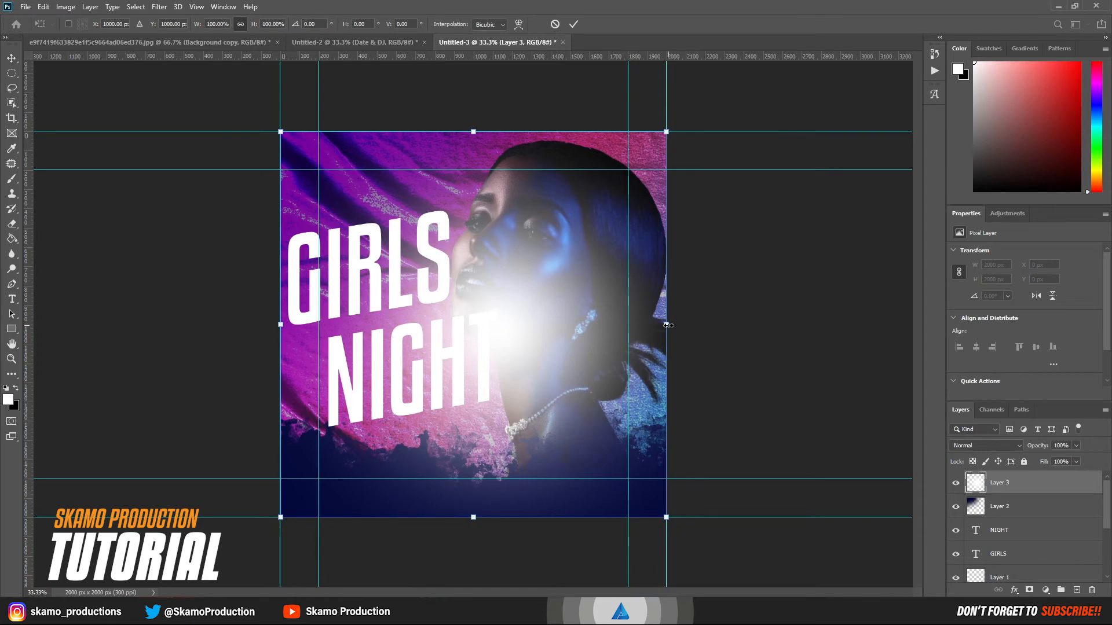
drag(667, 325, 432, 323)
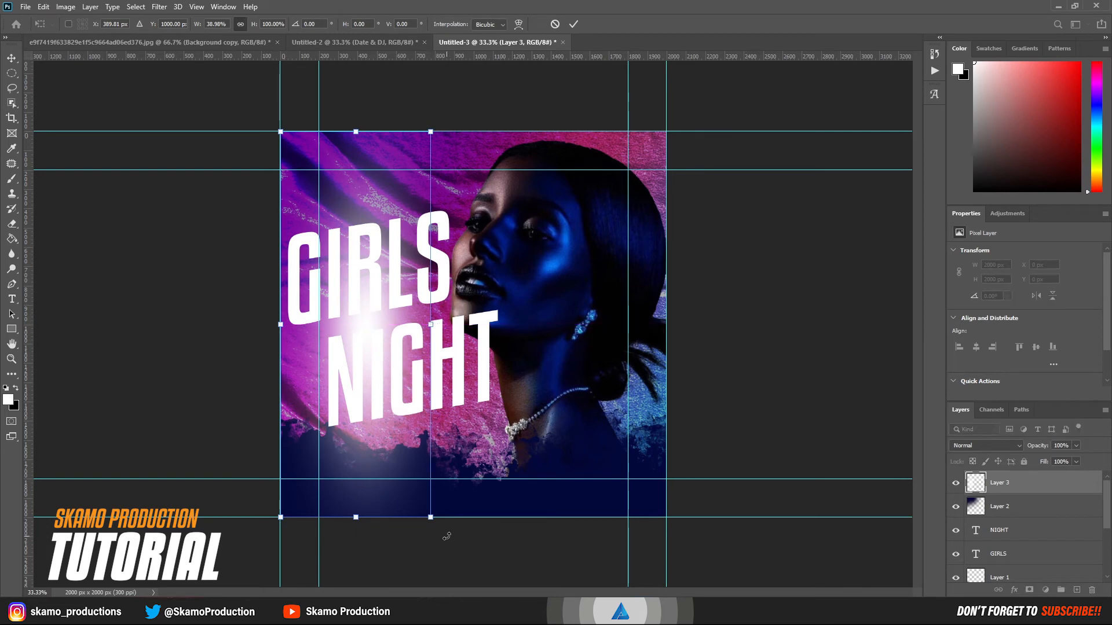
drag(447, 537, 564, 420)
drag(352, 289, 326, 175)
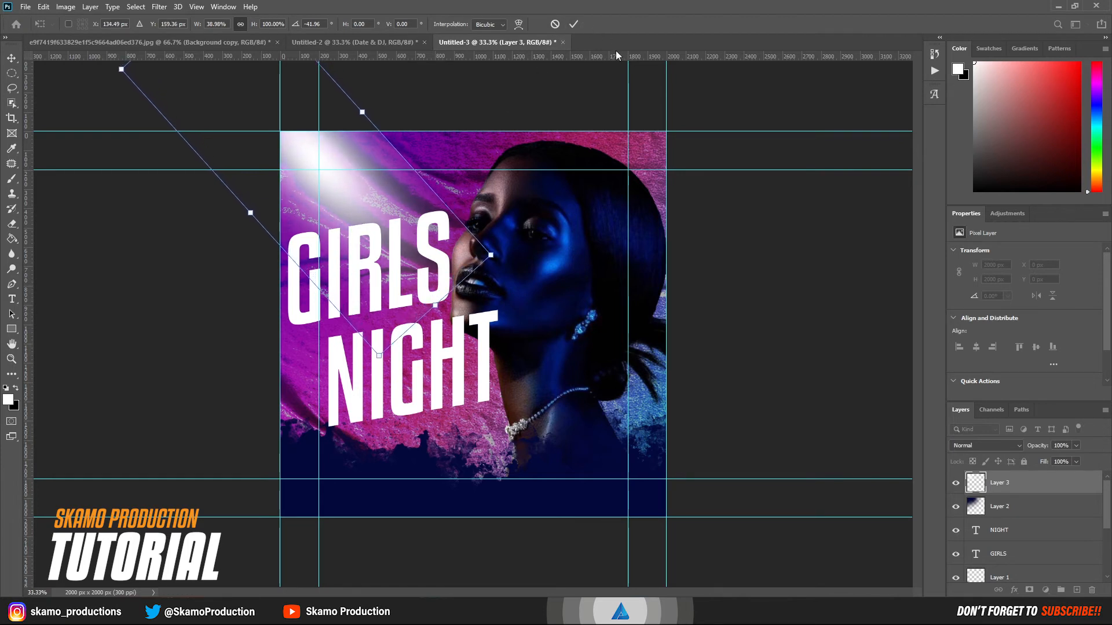
click(573, 24)
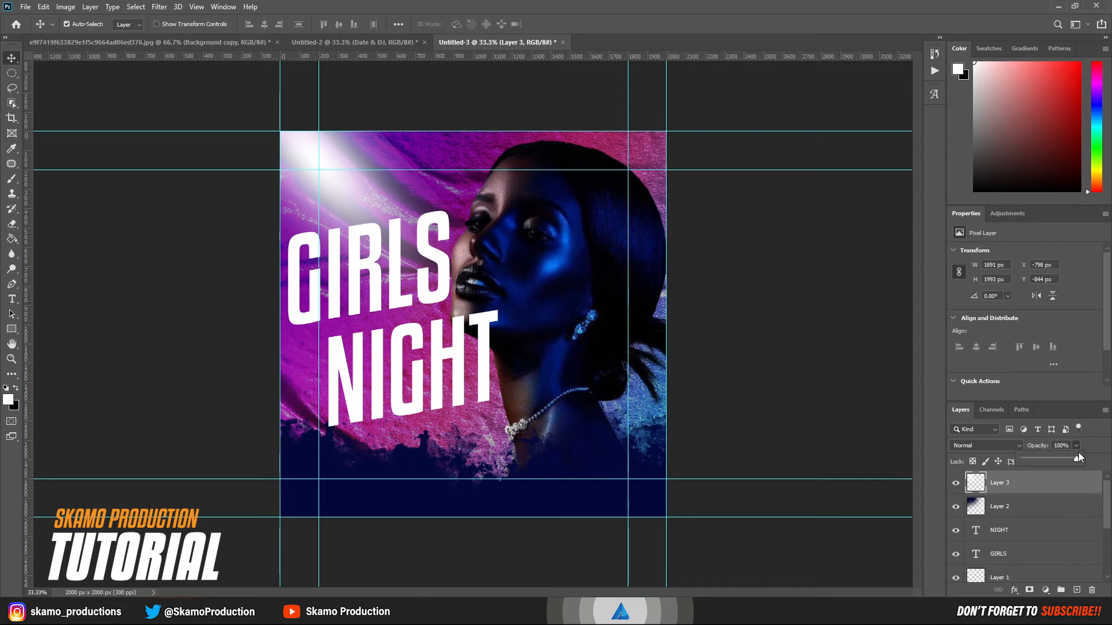
Lower the opacity of the white corner glow layer to 83%.
drag(1076, 460, 1070, 459)
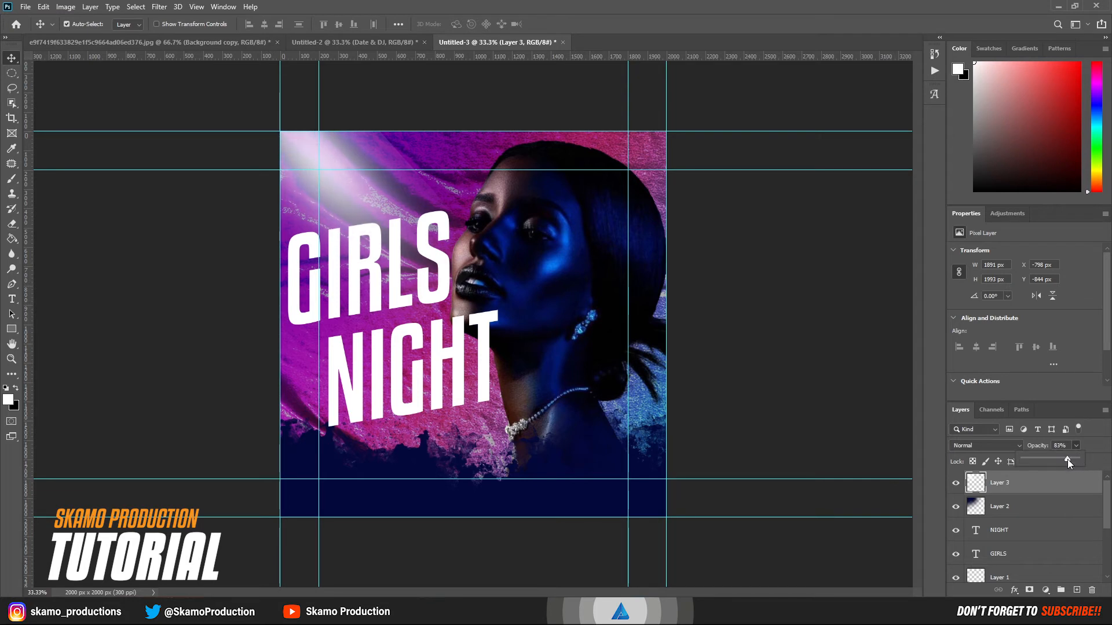
right_click(13, 59)
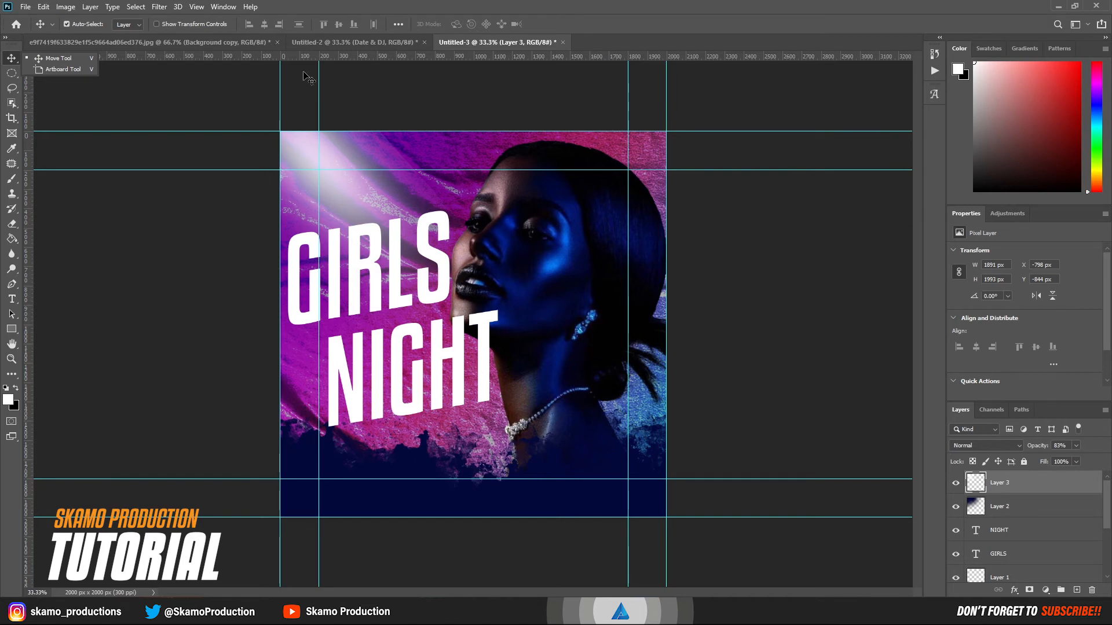
Copy the Date & DJ group from the Untitled-2 document into the flyer, placing it over the navy base beneath the title.
click(316, 42)
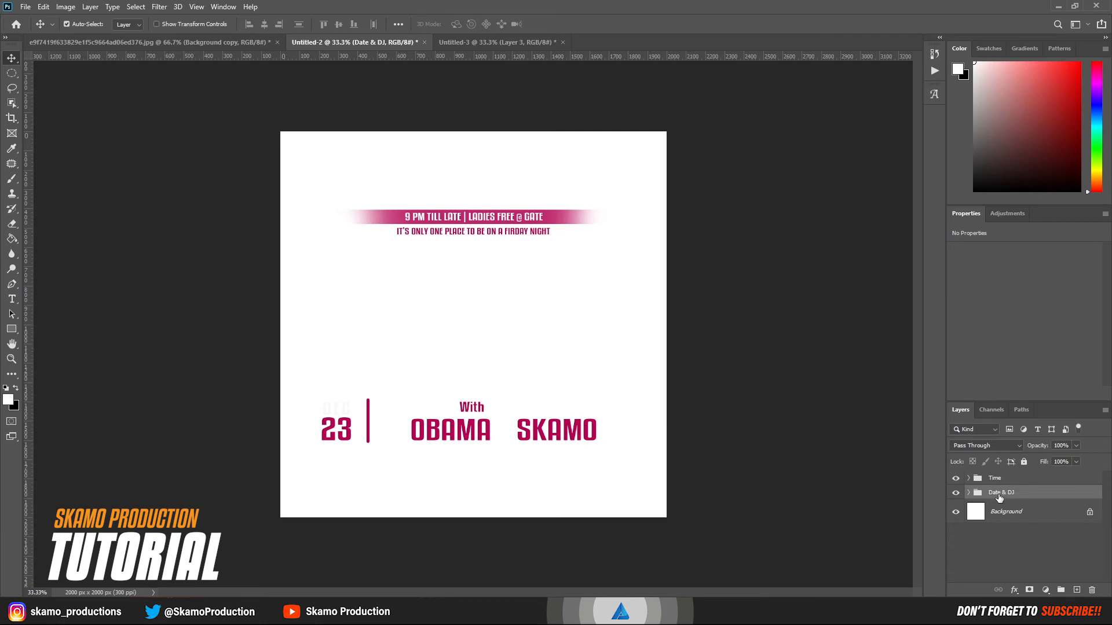
key(ctrl)
drag(995, 490, 467, 471)
key(ctrl)
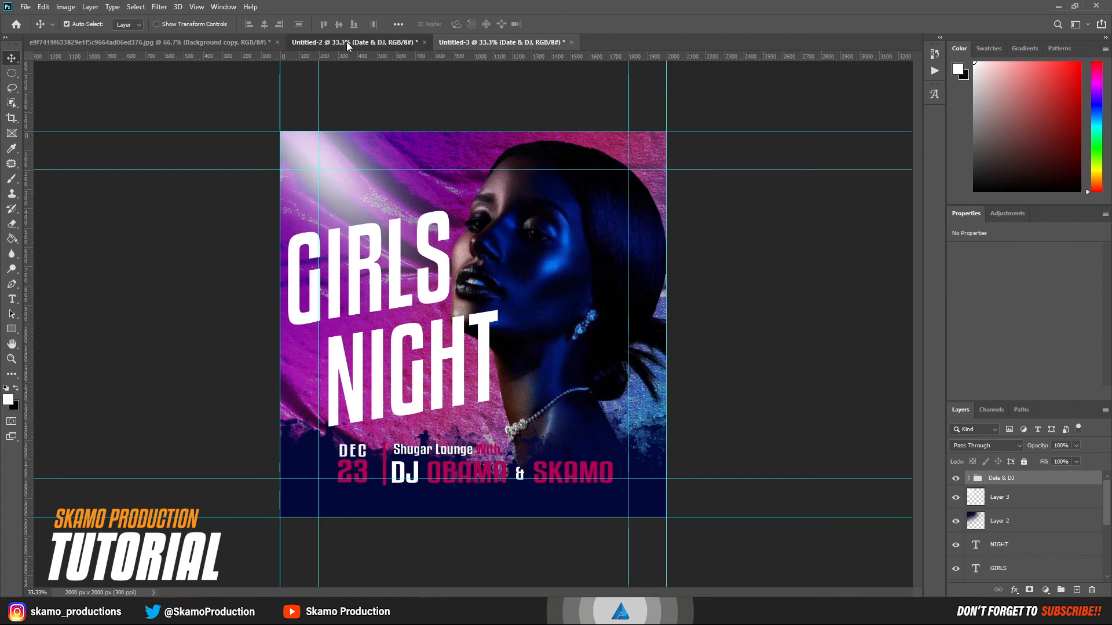
Copy the Time group from Untitled-2 into the flyer, placing it directly below the date and DJ text.
click(347, 42)
click(1002, 479)
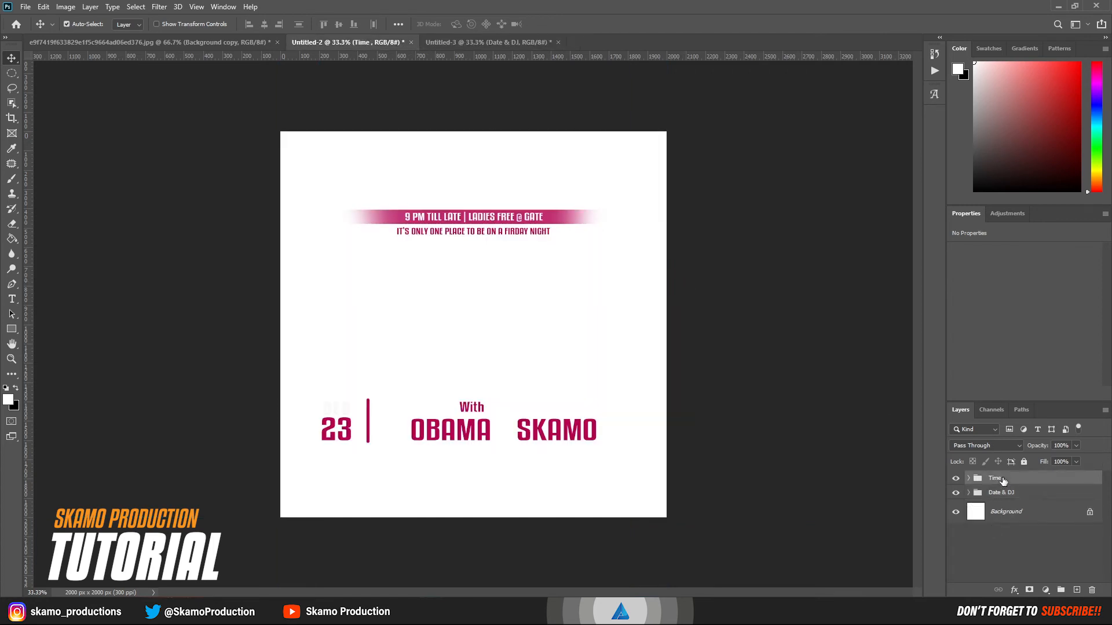
drag(1005, 482, 479, 499)
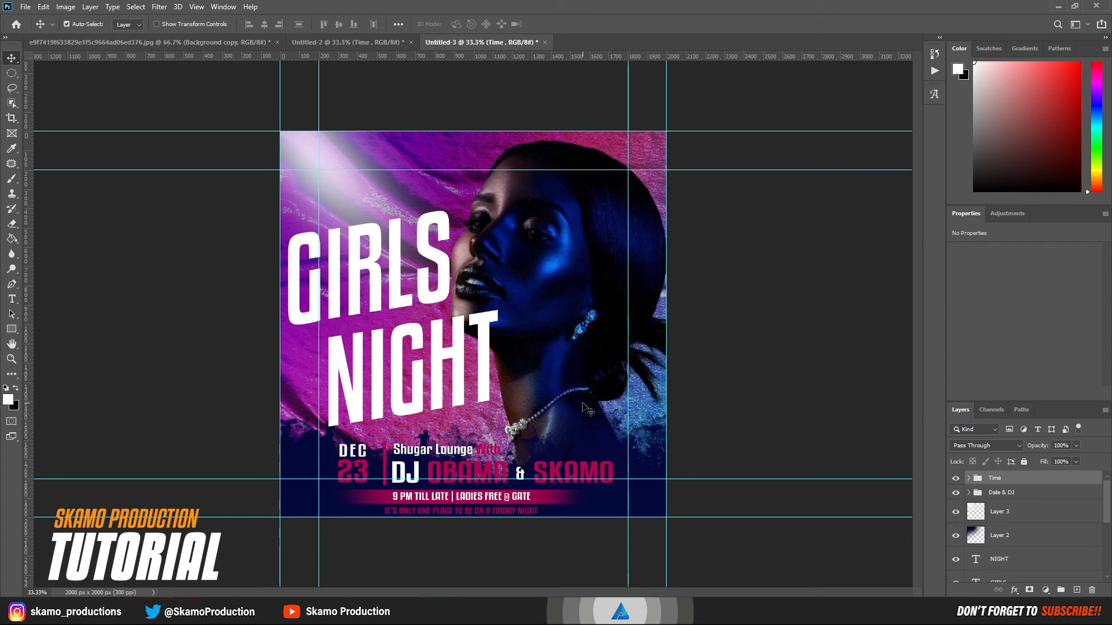
Scale the GIRLS and NIGHT text layers together to about 97% and reposition them at about X 82 px, Y 376 px.
scroll(1046, 558, down, 1)
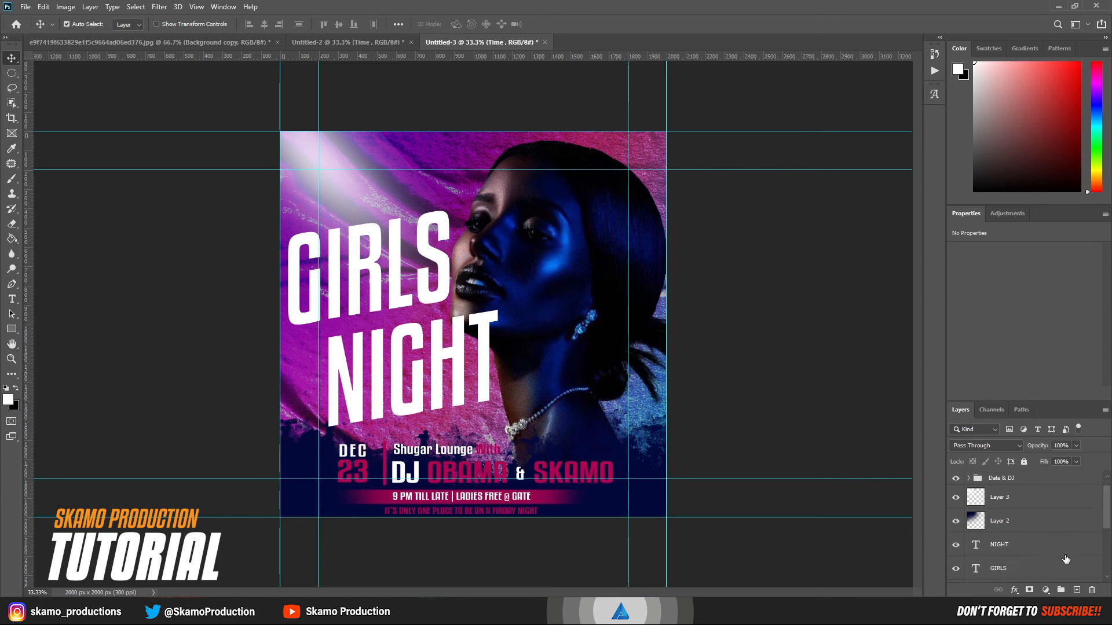
click(1005, 533)
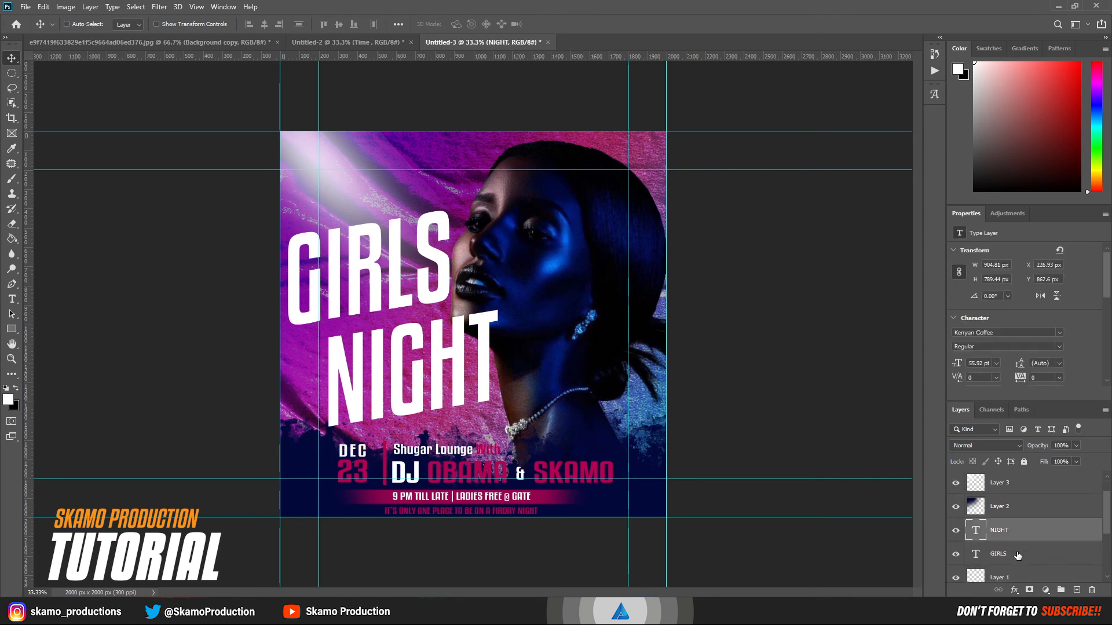
shift+click(1013, 555)
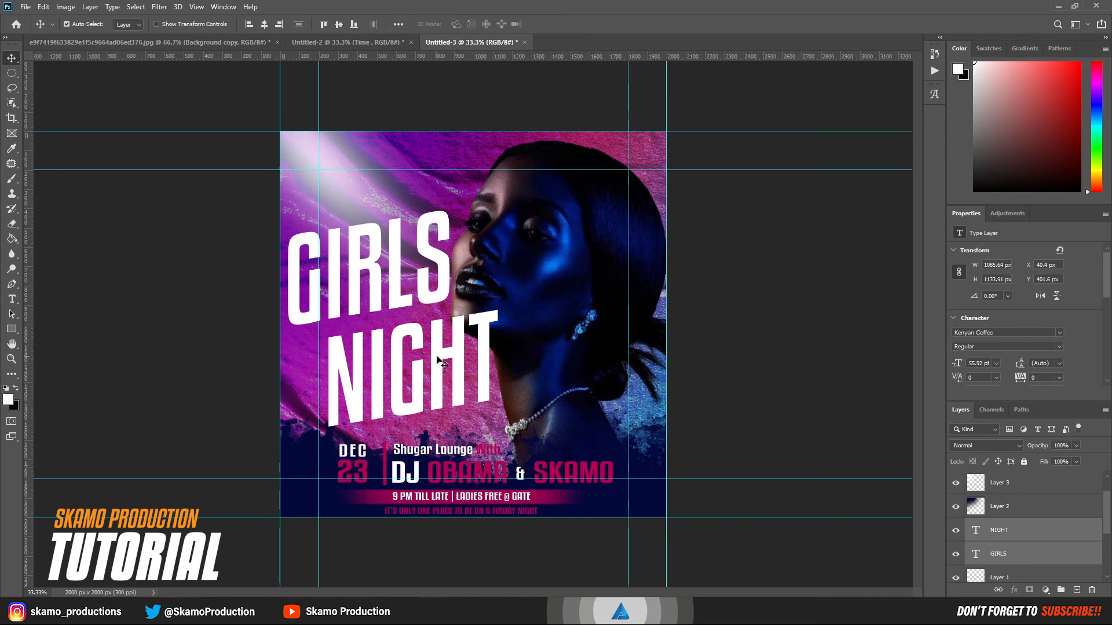
drag(436, 356, 437, 346)
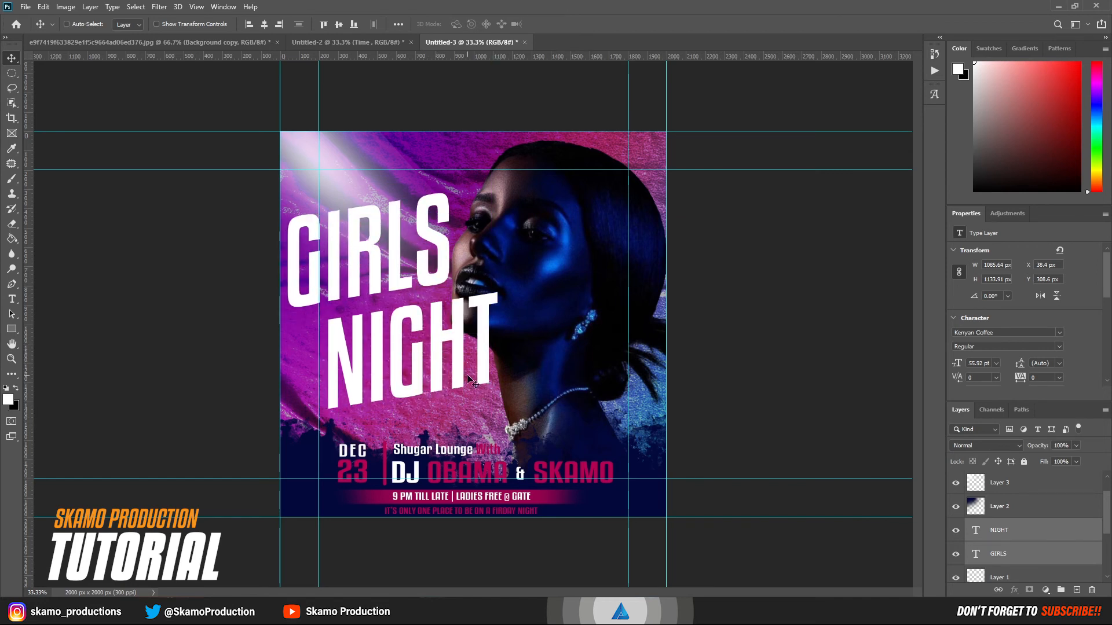
key(ctrl+t)
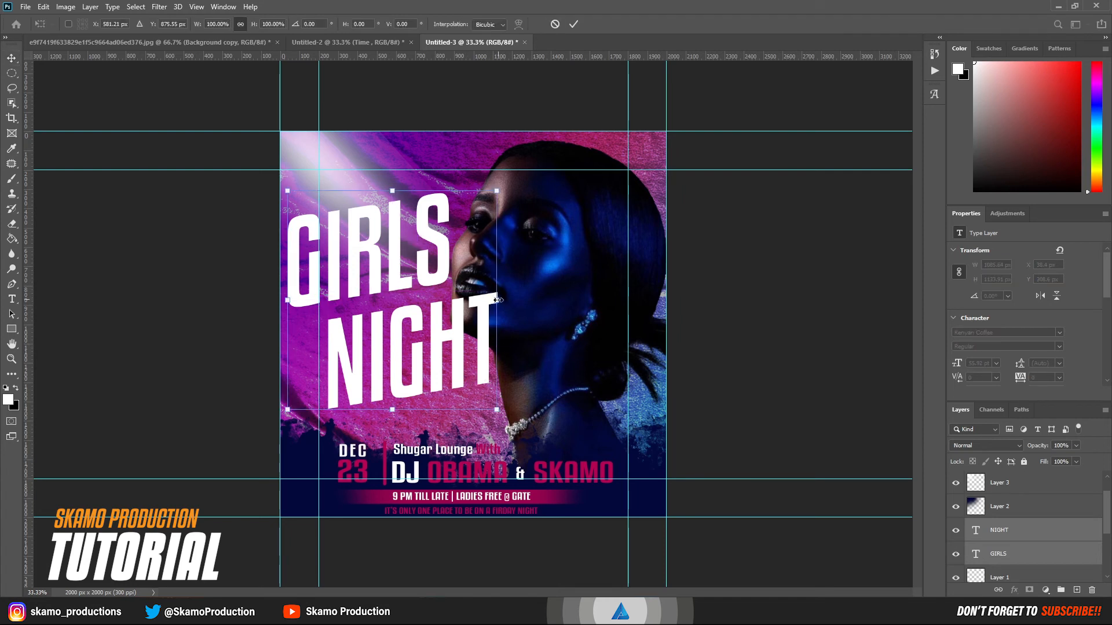
drag(497, 300, 491, 300)
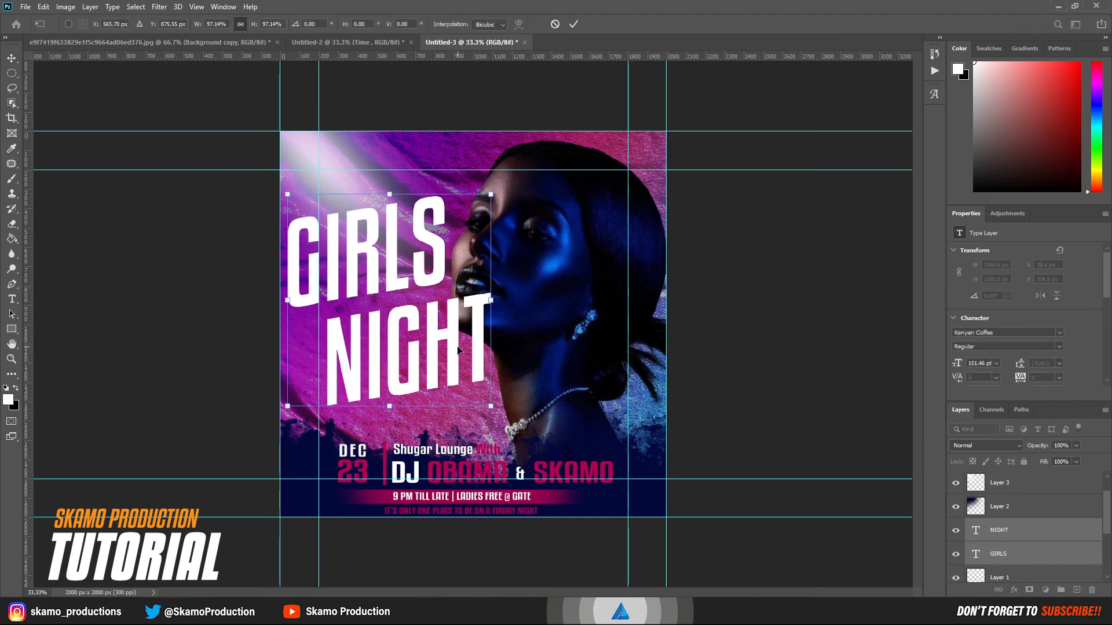
drag(454, 341, 462, 350)
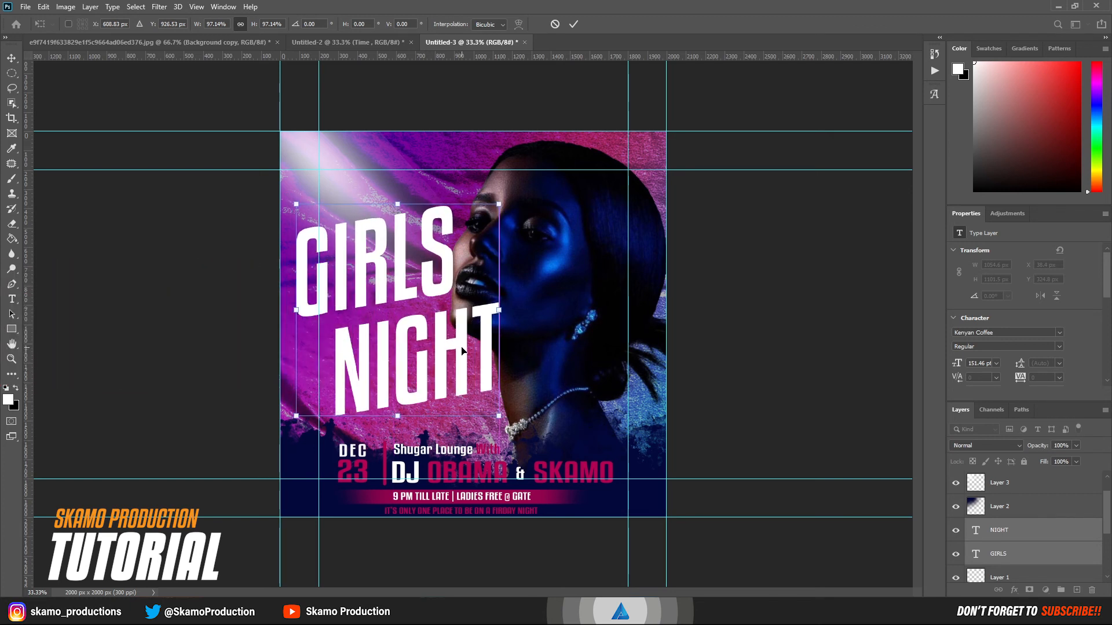
click(573, 23)
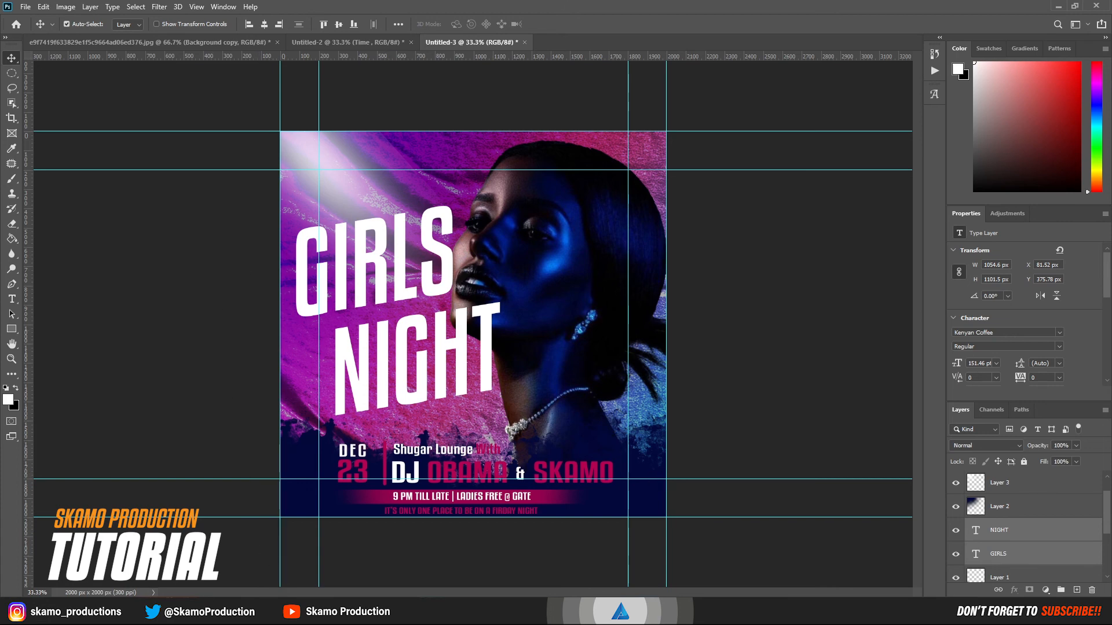
Place the Skamo Creative Logo W image in the flyer, scaled to about 167 x 107 px near the canvas's top centre.
click(248, 557)
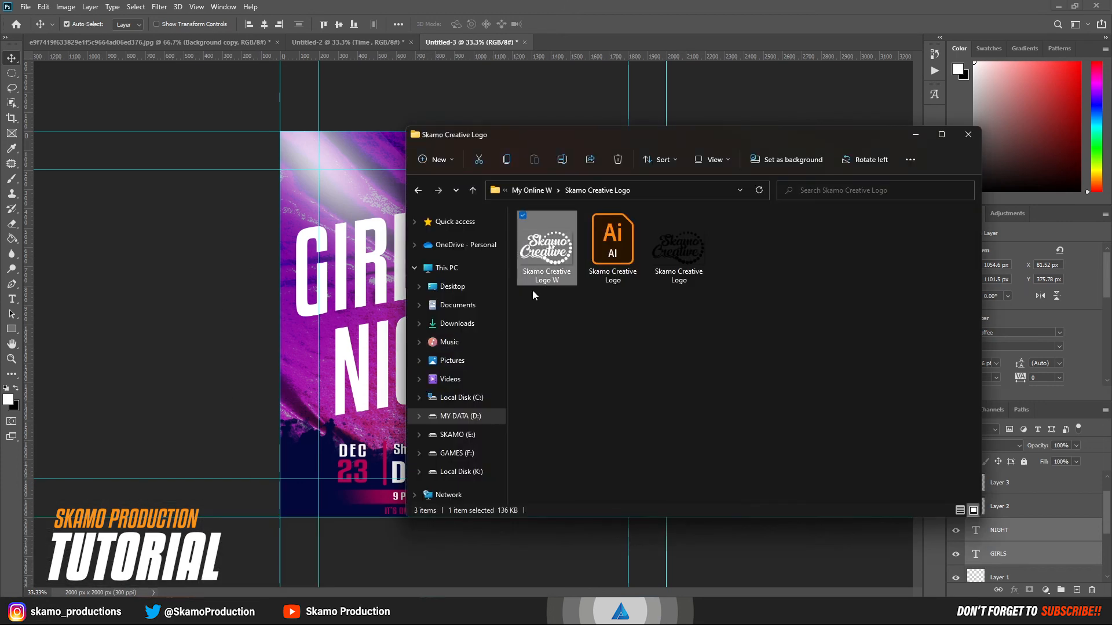
drag(557, 266, 339, 168)
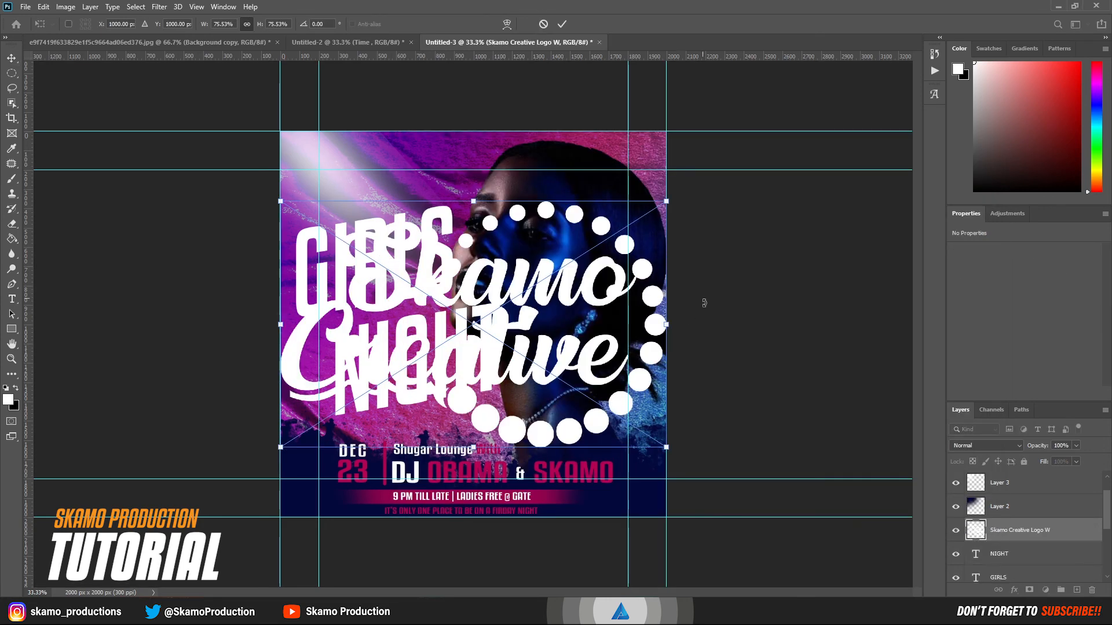
drag(672, 328, 494, 149)
click(562, 24)
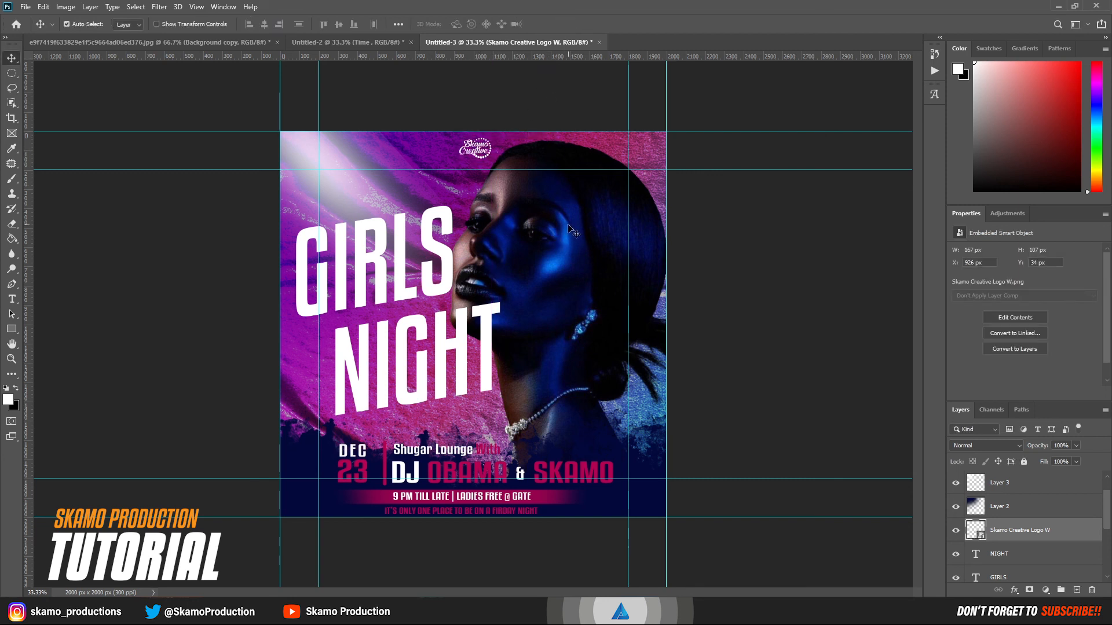
Nudge the logo right and up to X 950 px, Y 13 px.
key(Right)
key(Right)
key(Right)
key(Right)
key(Right)
key(Right)
key(Up)
key(Up)
key(Up)
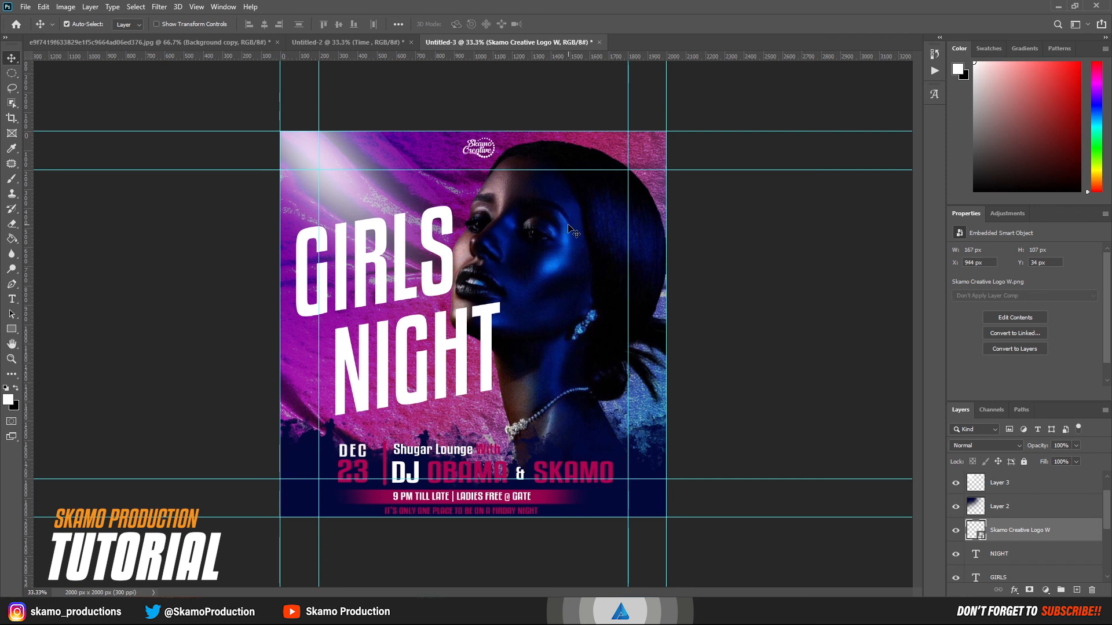
key(Right)
key(Right)
key(Up)
key(Up)
key(Up)
key(Up)
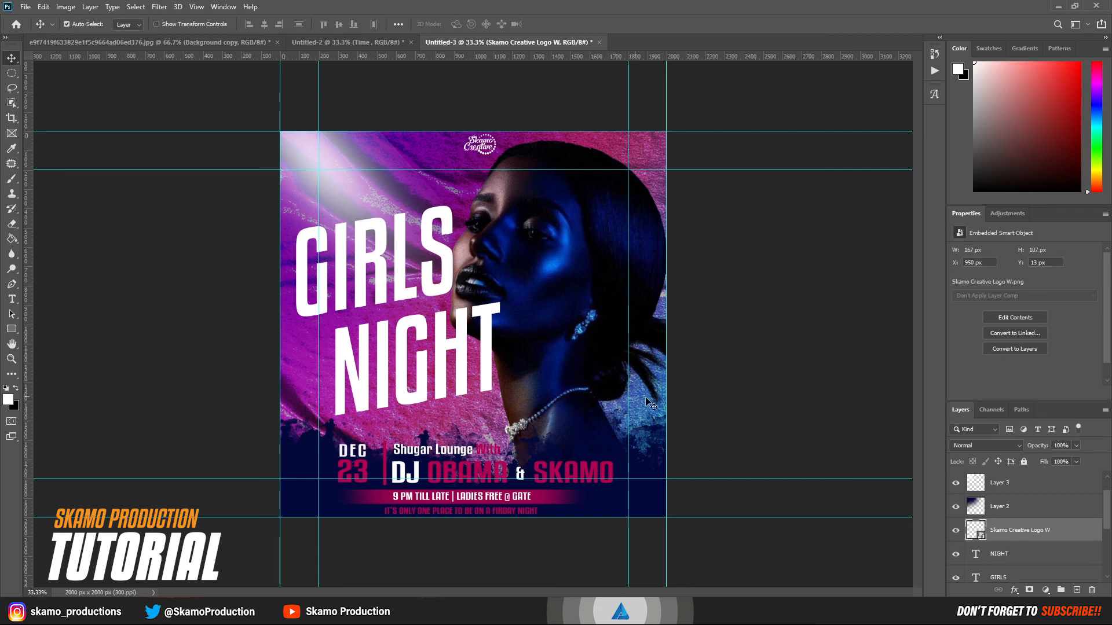
Clear all guides from the flyer document.
click(197, 7)
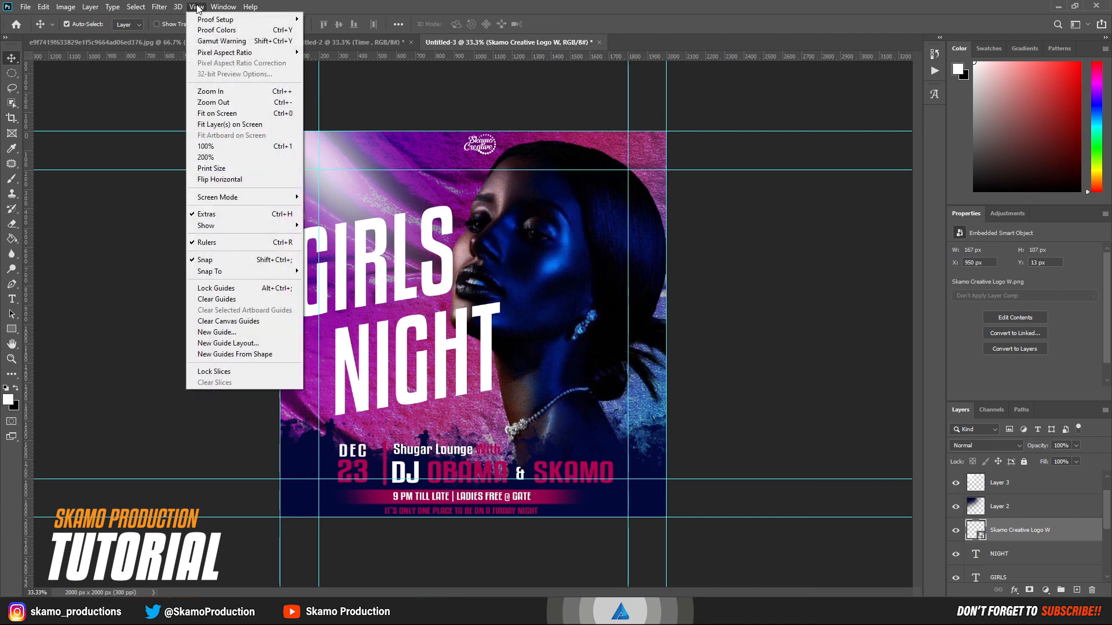
click(216, 298)
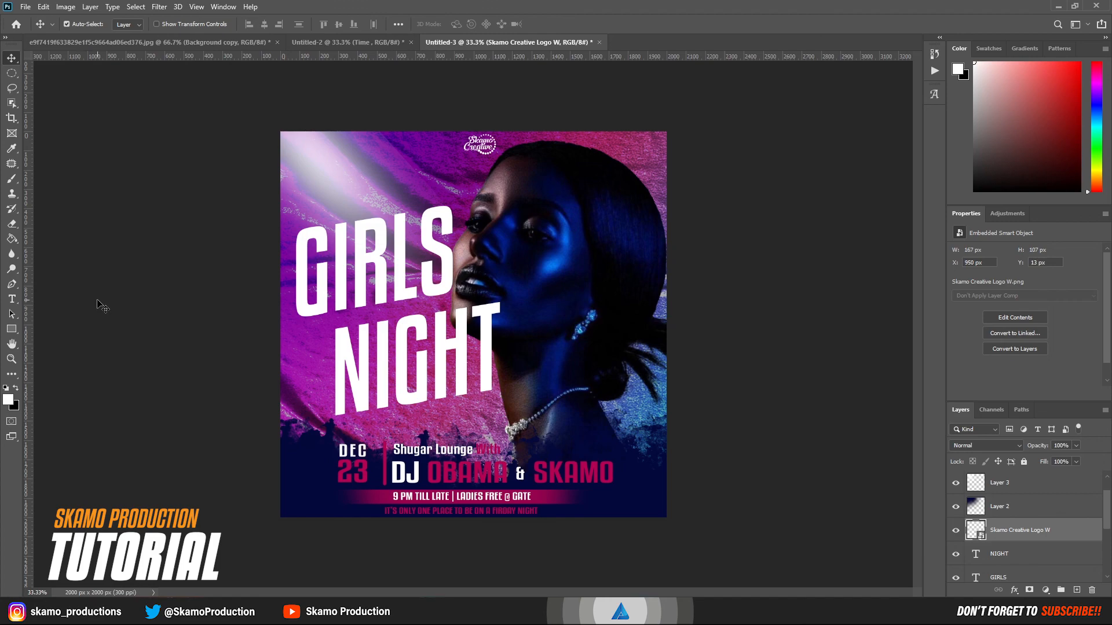